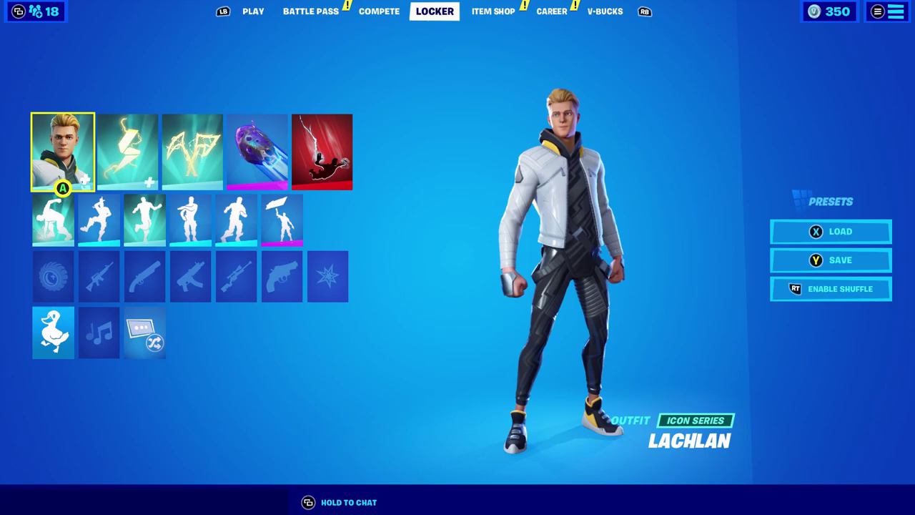
- Review the outfit, back bling, harvesting tool and emotes equipped in the locker
key("Right")
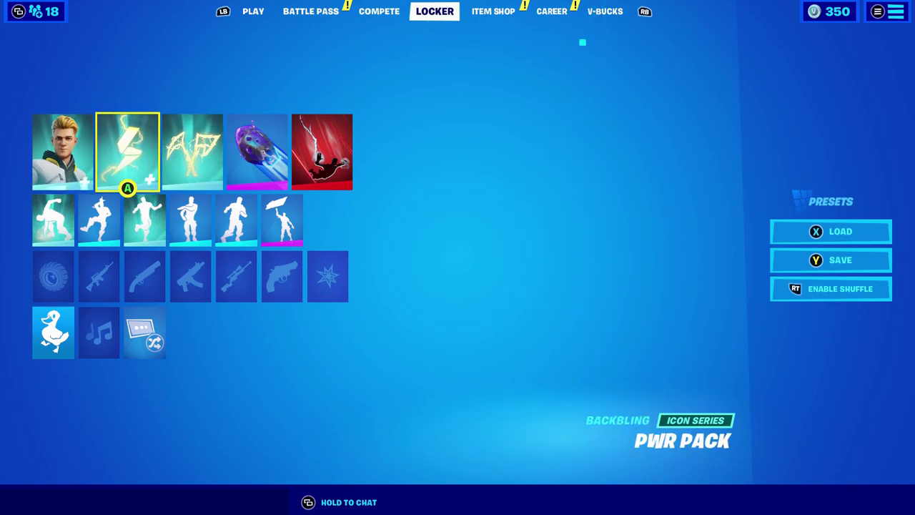
key("Right")
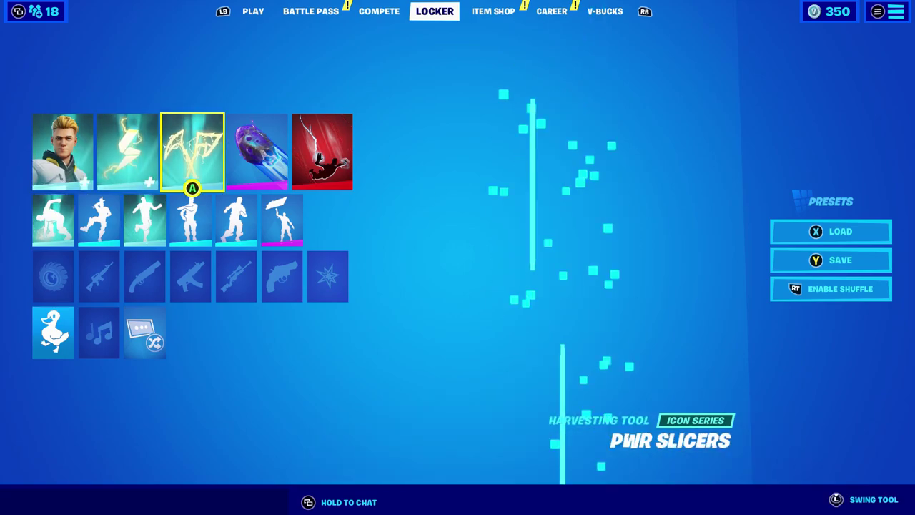
key("Left")
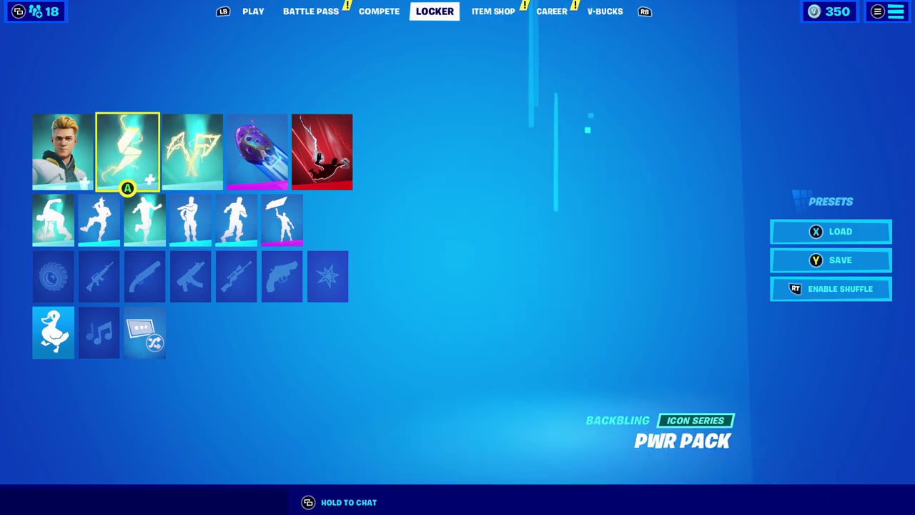
key("Left")
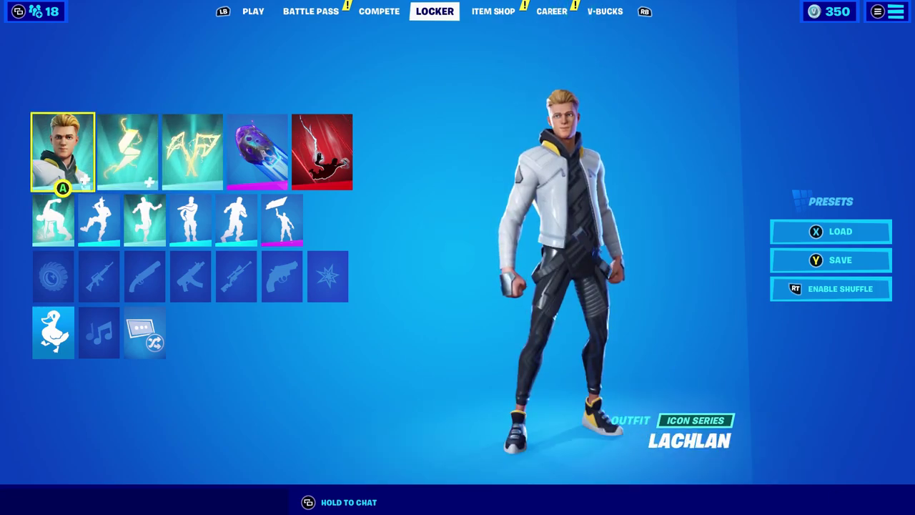
key("Down")
key("Right")
key("Right")
key("Right")
key("Left")
key("Left")
key("Left")
key("Down")
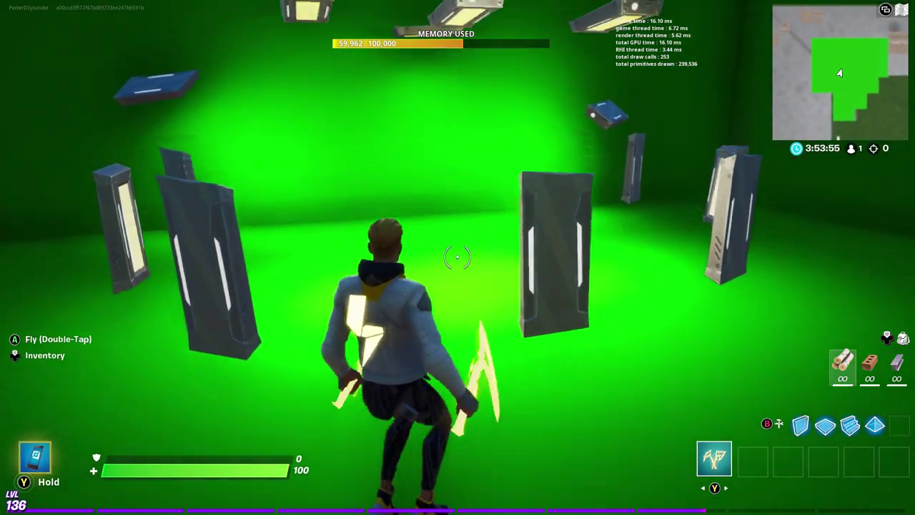
- Bring the character into position in the green screen room and perform locker emotes, including Toosie Slide
key("space")
key("space")
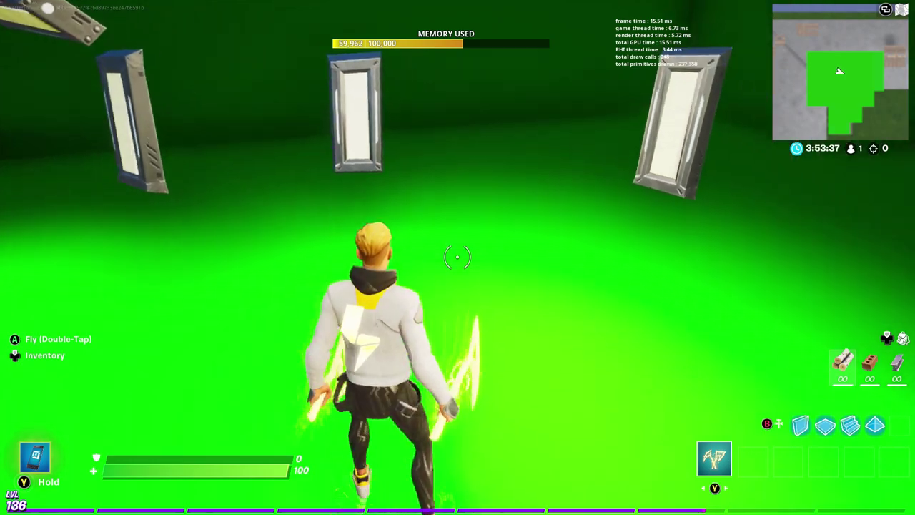
key("b")
key("Escape")
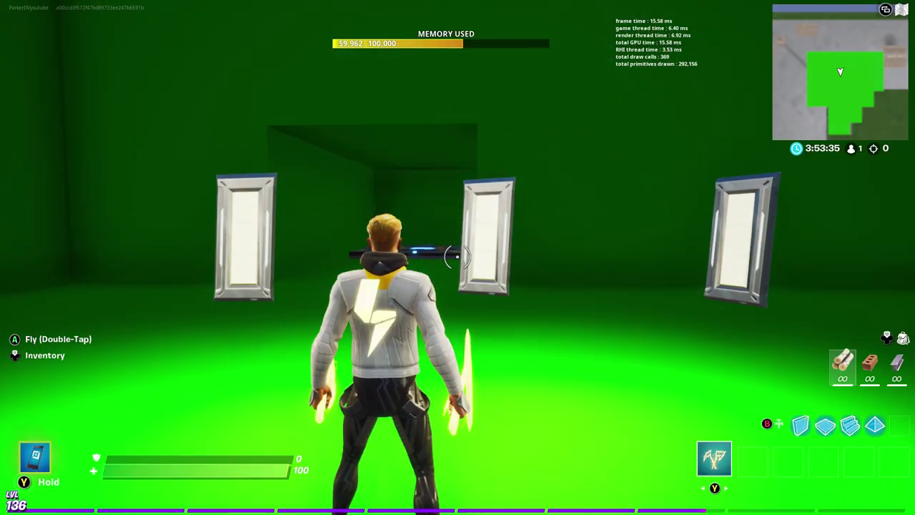
key("space")
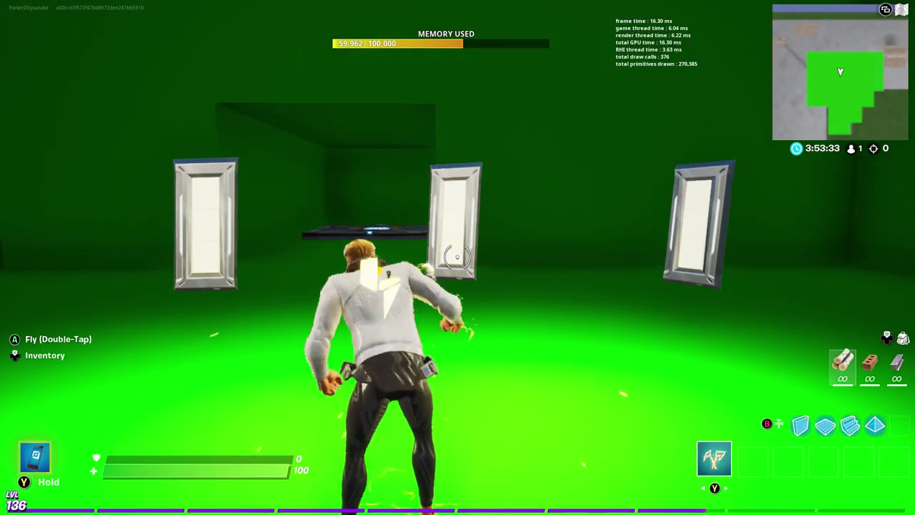
key("b")
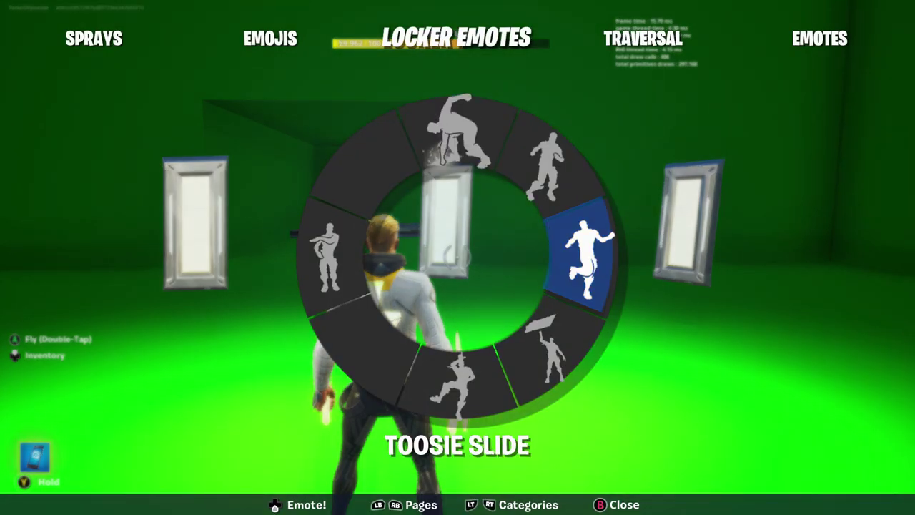
key("Escape")
key("b")
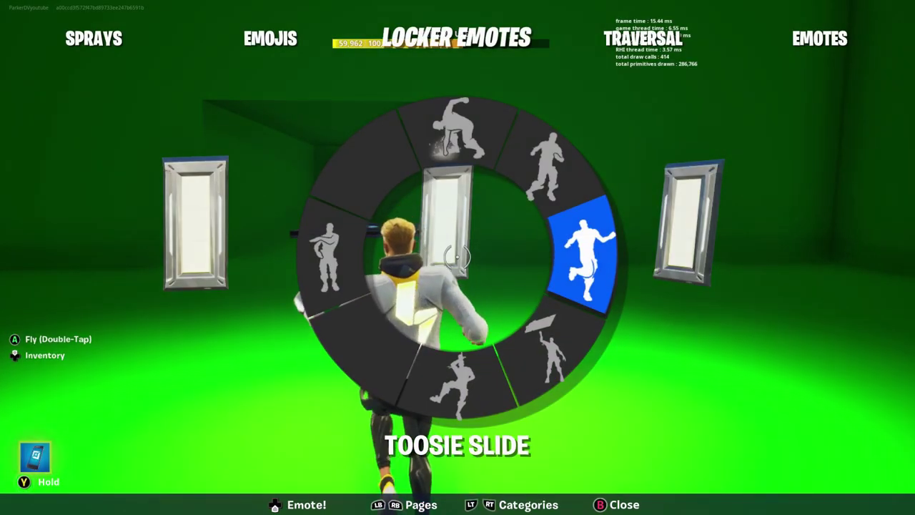
key("b")
- Equip the legendary tan Assault Rifle from the weapons in the Creative inventory
key("Tab")
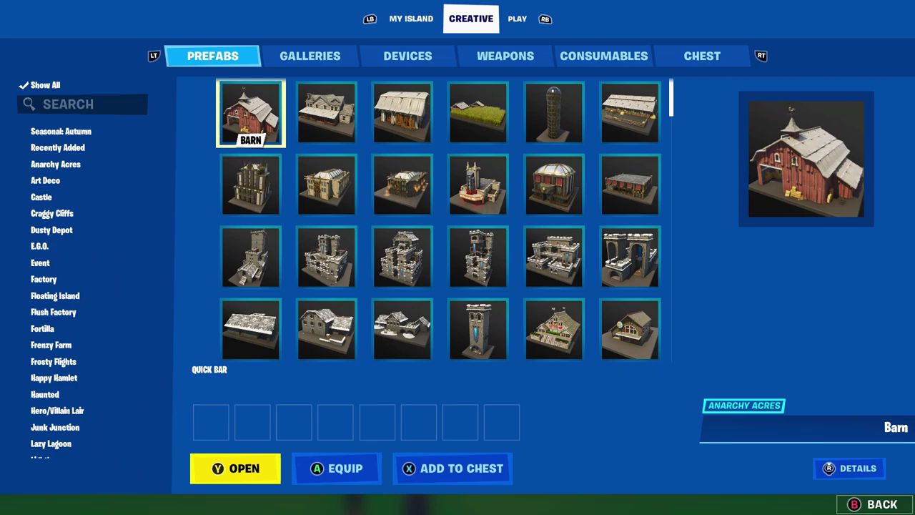
key("e")
key("e")
key("e")
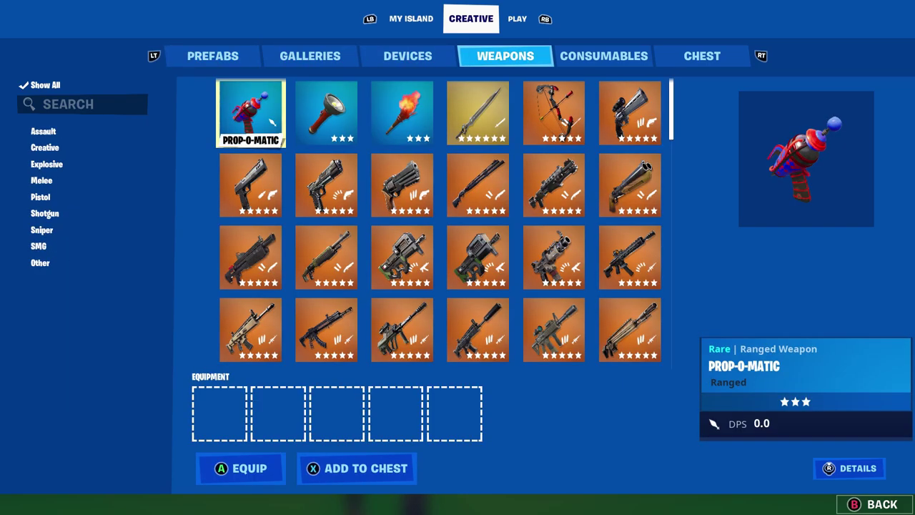
key("Right")
key("Down")
key("Right")
key("Right")
key("Down")
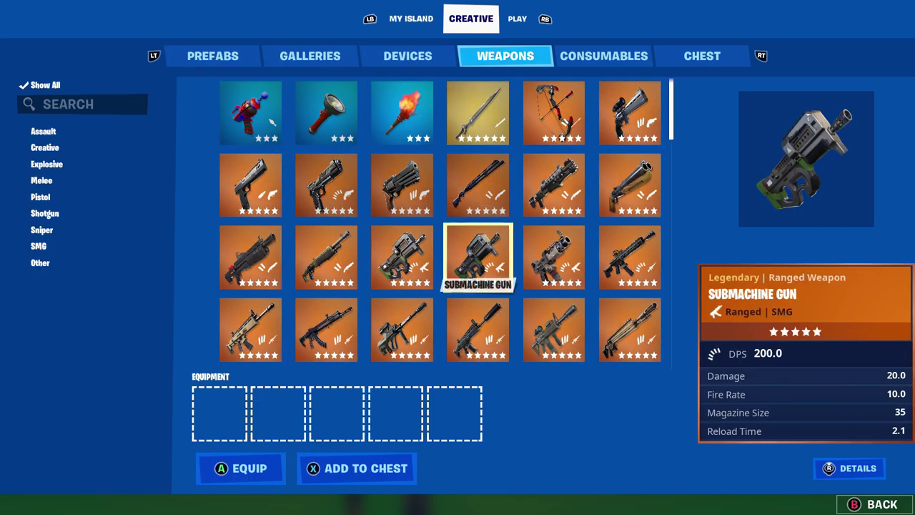
key("Left")
key("Left")
key("Down")
key("Left")
key("Return")
- Equip the legendary Pump Shotgun located one row above the Heavy Assault Rifle
key("Right")
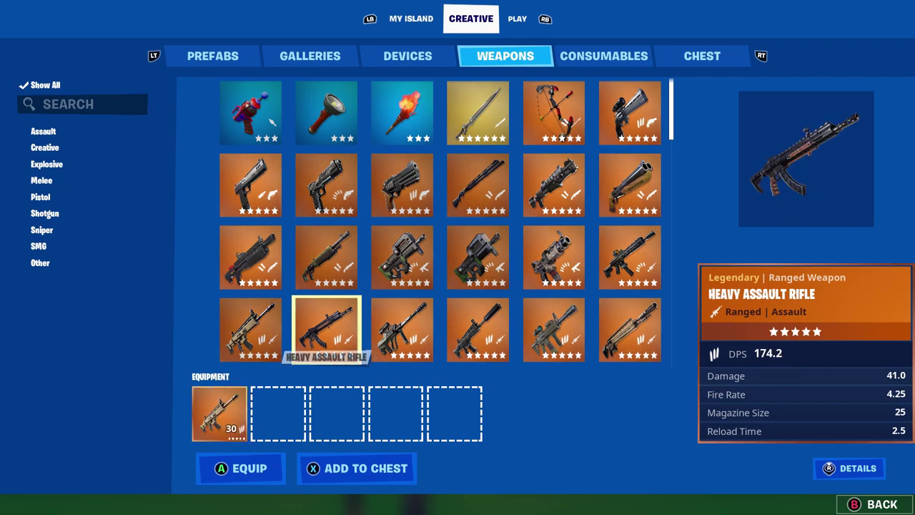
key("Up")
key("Return")
- Equip the legendary Grenade Launcher as the third weapon and return to the green screen room
key("Right")
key("Down")
key("Down")
key("Down")
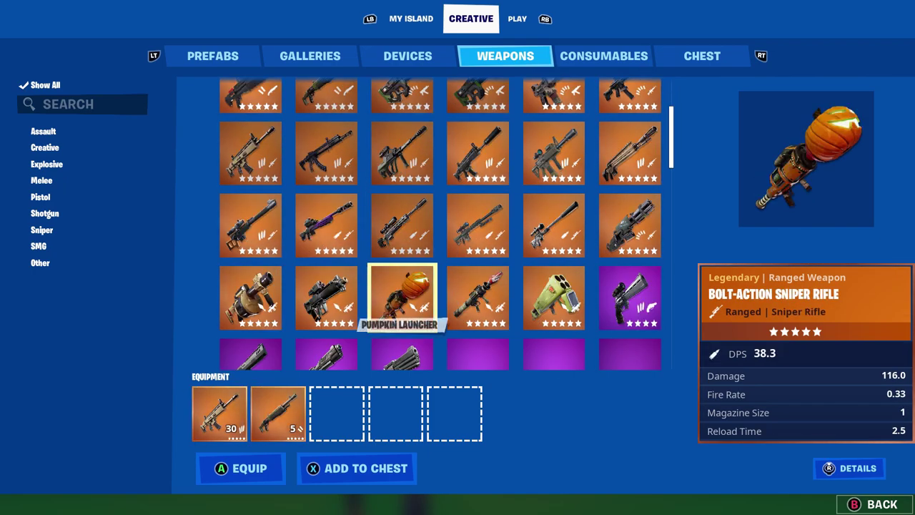
key("Up")
key("Right")
key("Down")
key("Left")
key("Left")
key("Left")
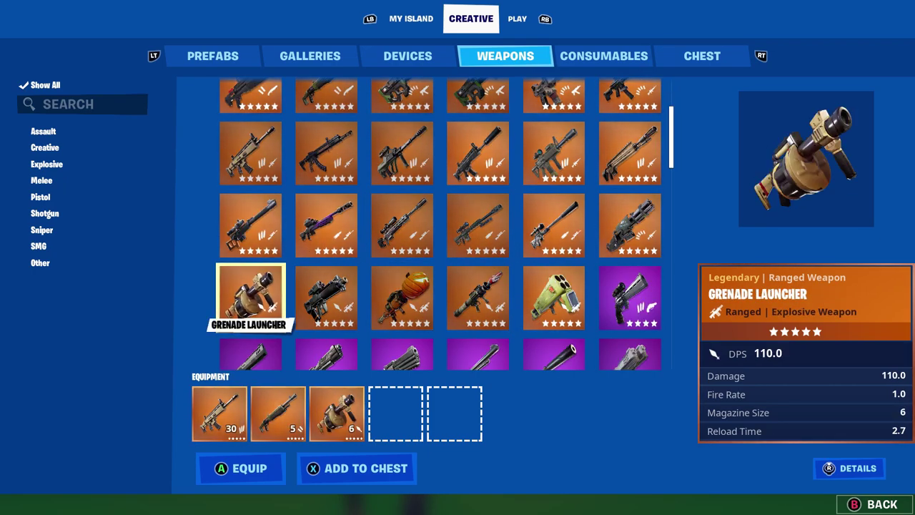
key("Escape")
key("q")
key("q")
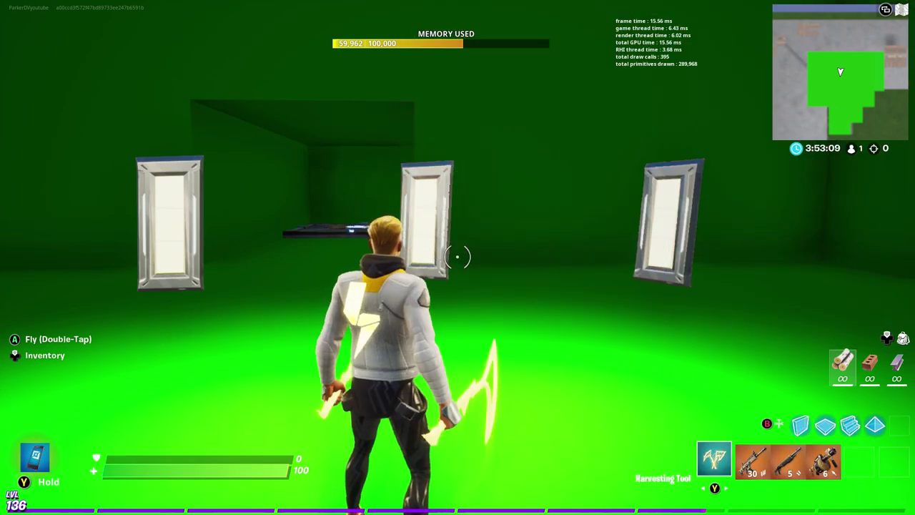
- Hold the Assault Rifle, aim it at the green wall and fire a single shot
key("2")
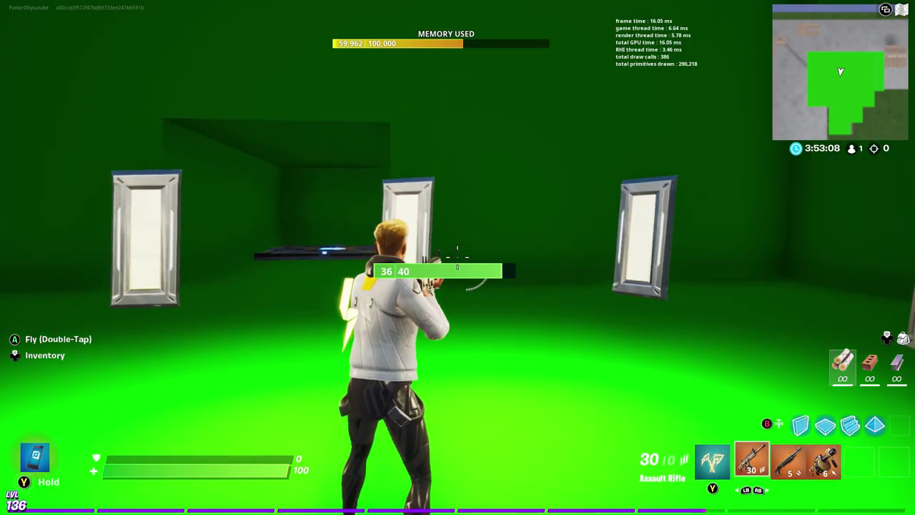
right_click(457, 257)
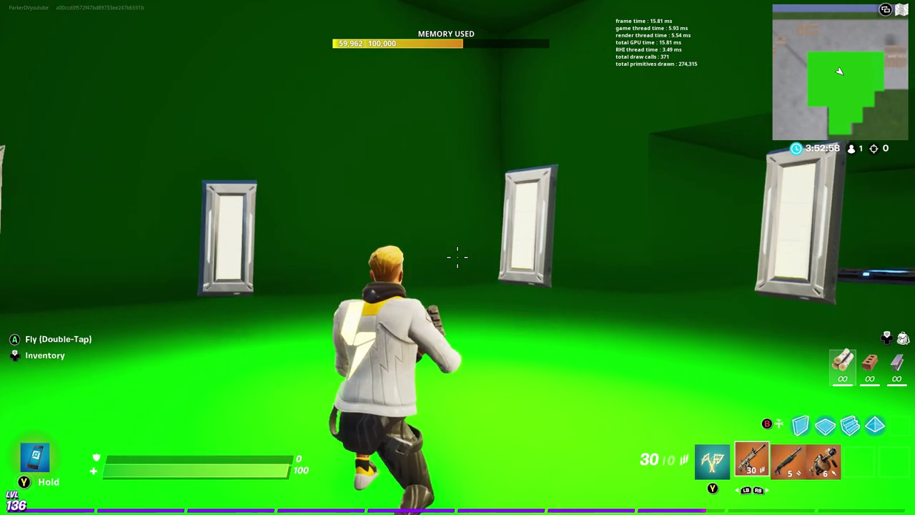
right_click(458, 257)
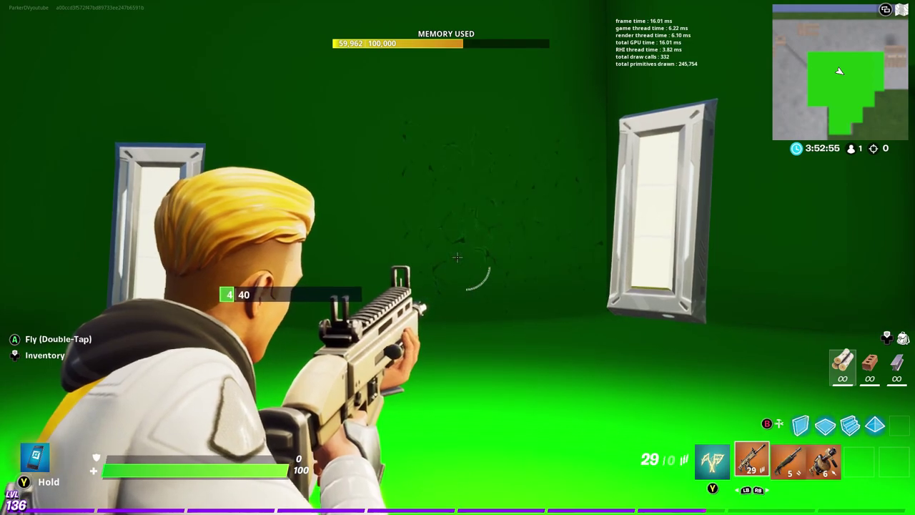
right_click(458, 256)
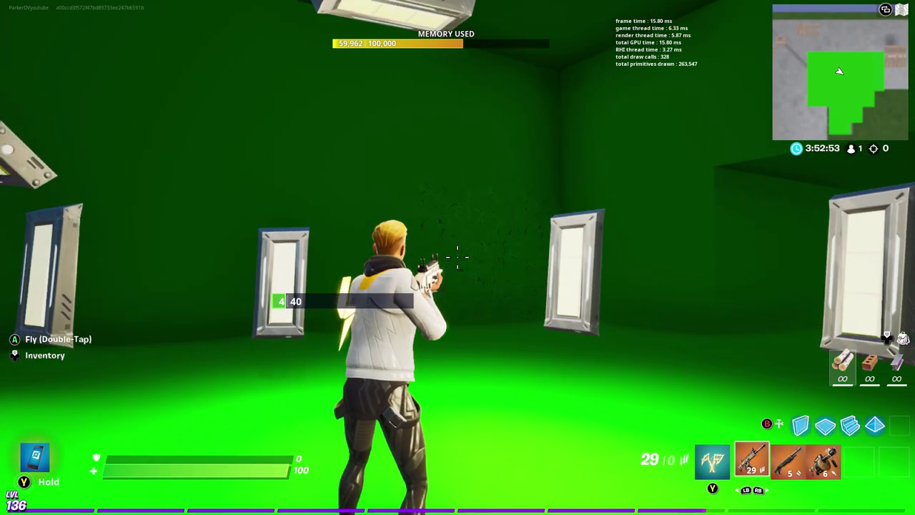
- Switch to the Pump Shotgun and pose the character aiming it in the green screen room
key("2")
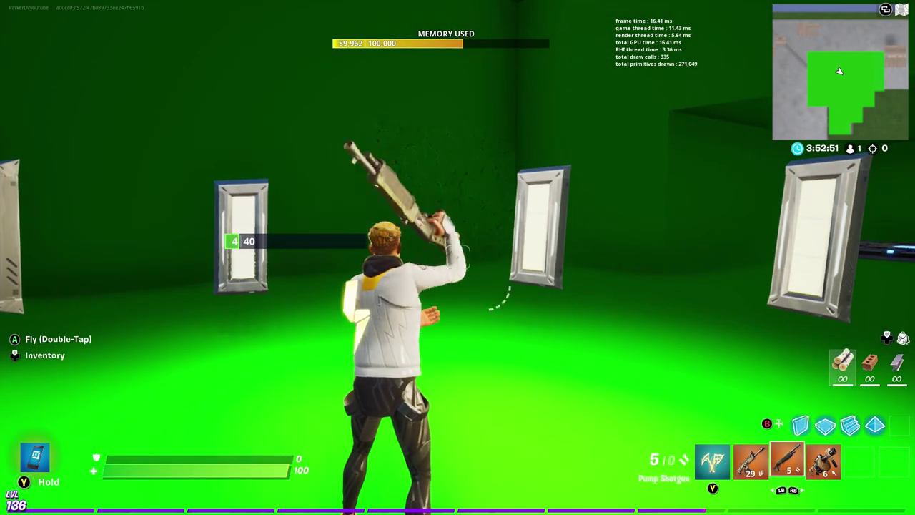
right_click(457, 256)
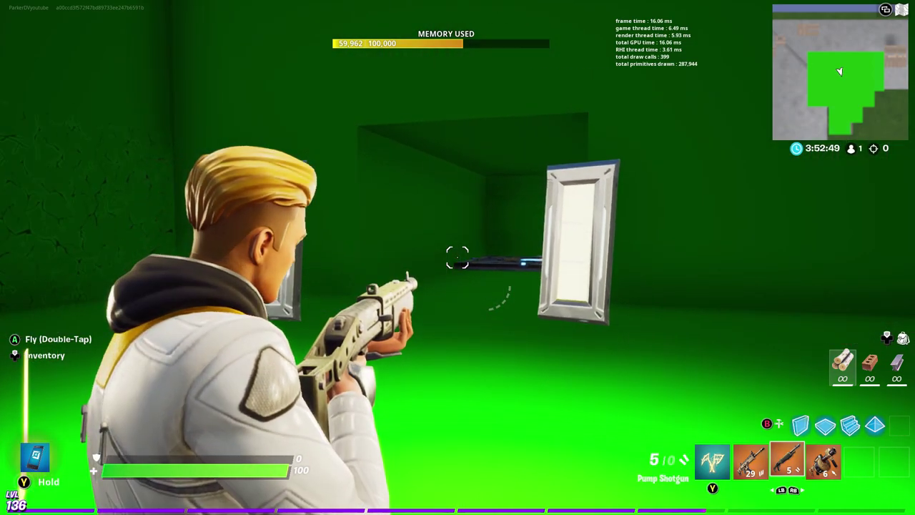
right_click(457, 256)
- Switch to the Grenade Launcher and pose the character aiming it in the green screen room
key("4")
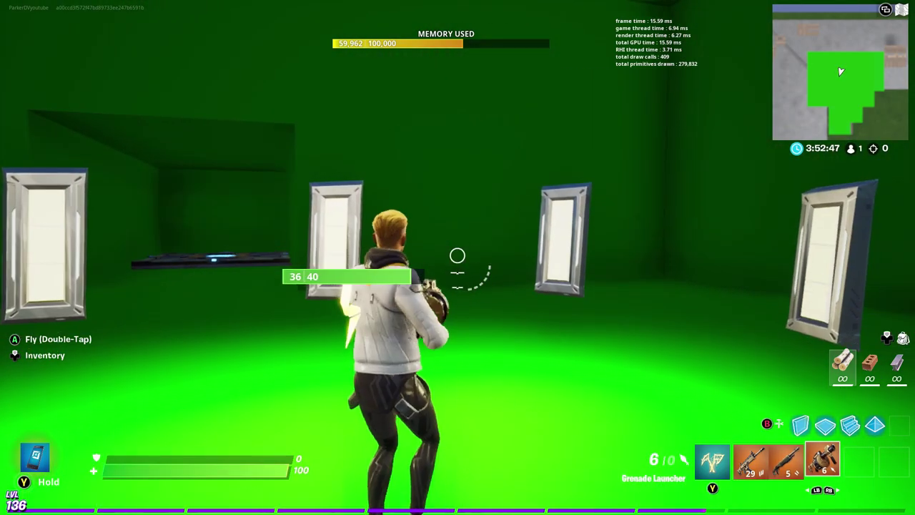
right_click(458, 257)
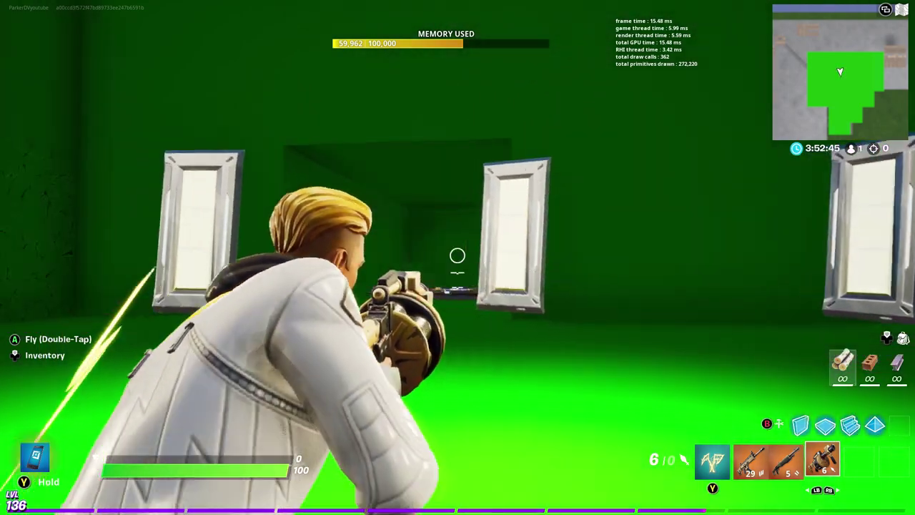
right_click(457, 257)
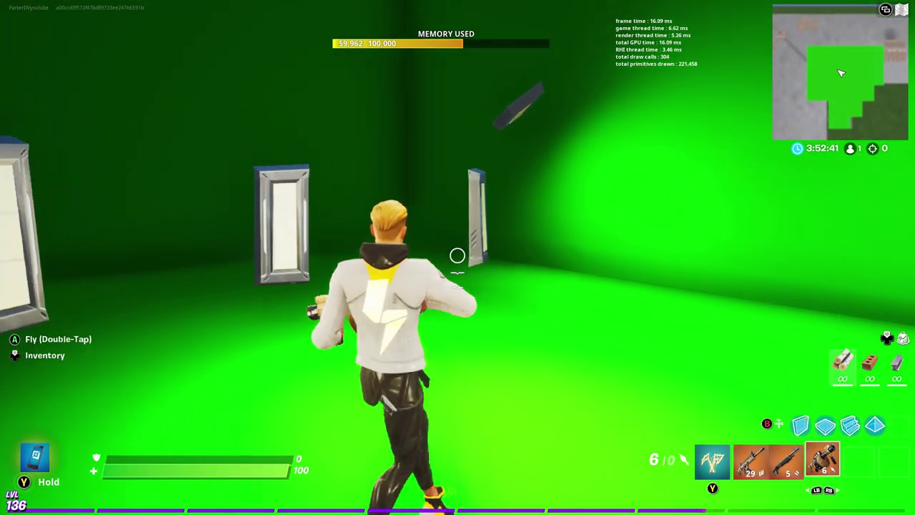
- Fly the character above the lights to view the green screen room's lighting setup
key("space")
key("space")
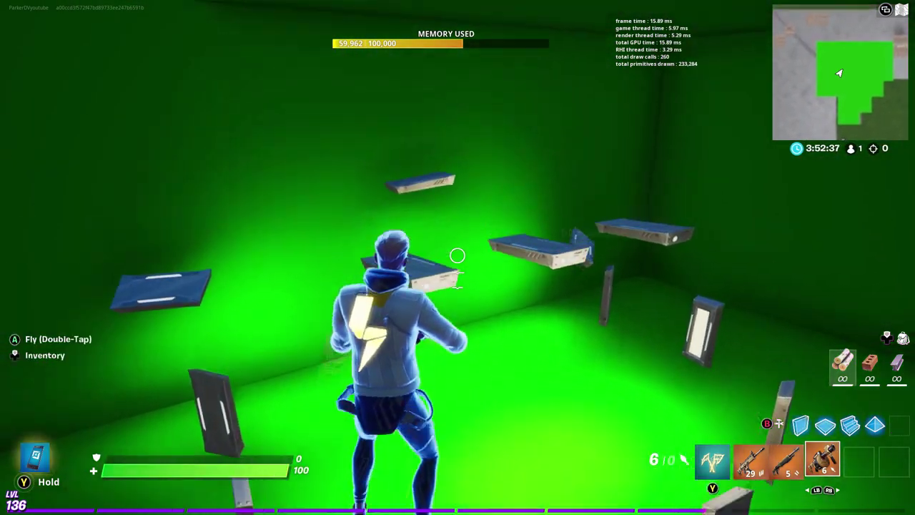
key("space")
key("space")
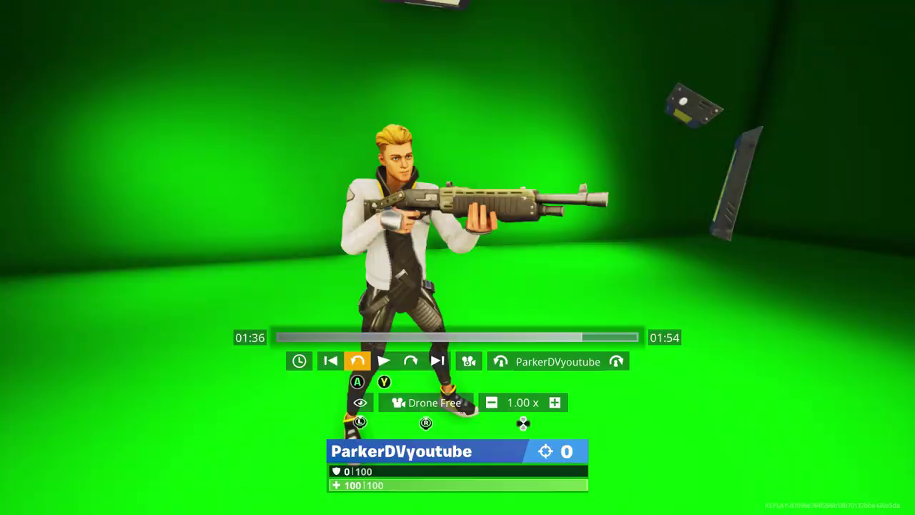
- Frame the character aiming the shotgun from the front with the Drone Free camera at 01:36 in the replay
key("a")
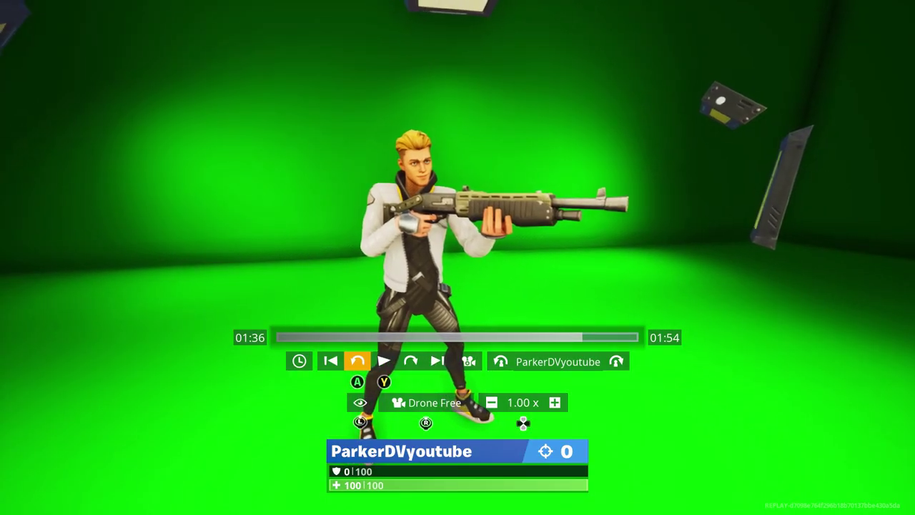
key("a")
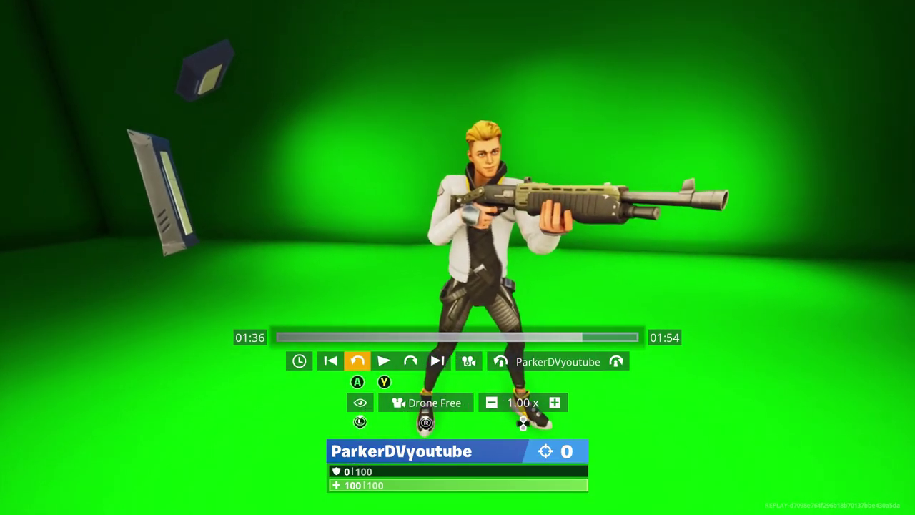
key("a")
key("Right")
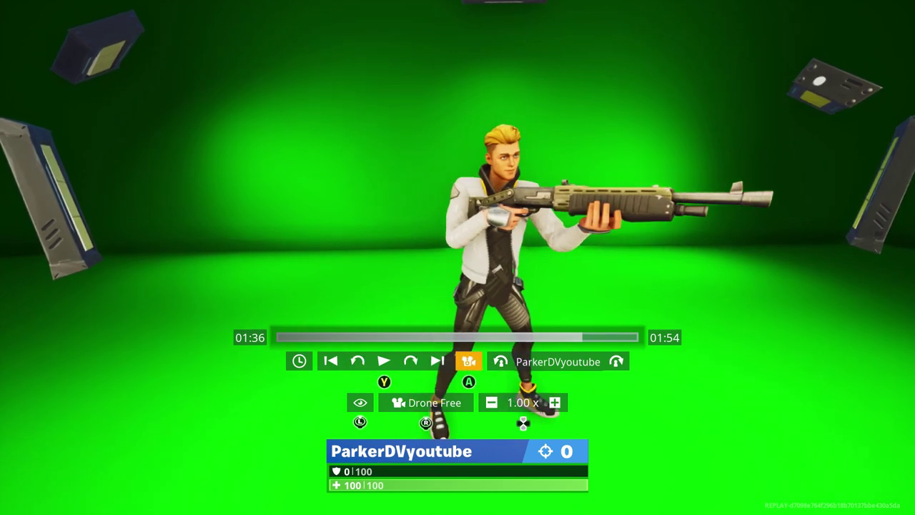
- Review the Drone Free exposure and lens settings, and try a 16 mm focal length on the character before widening the view again
key("Return")
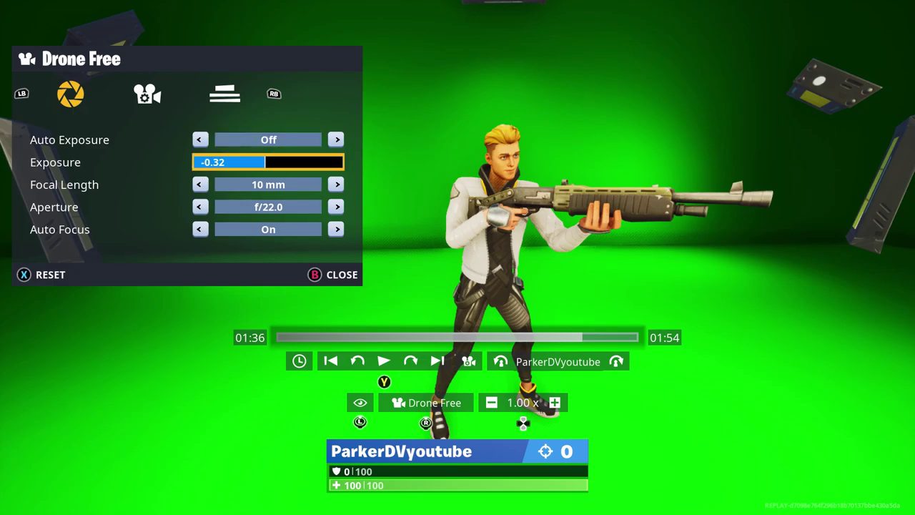
key("Escape")
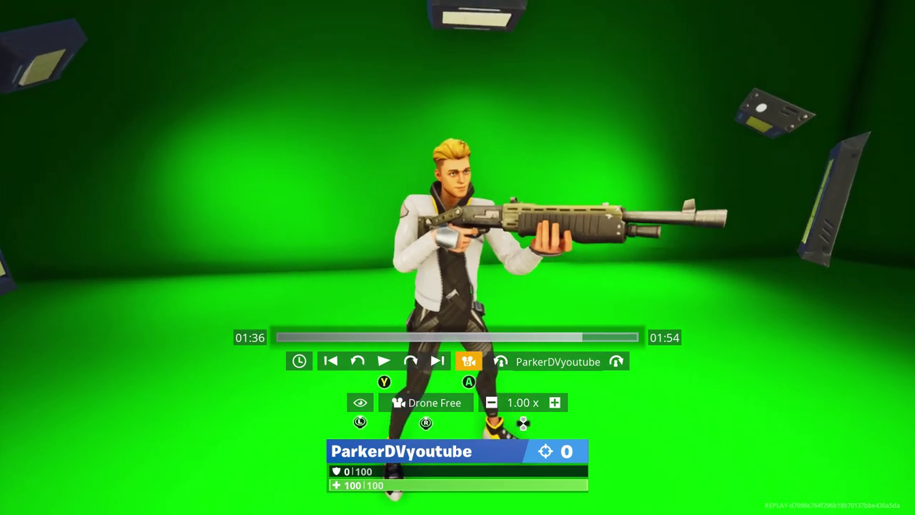
scroll(458, 257, "up", 6)
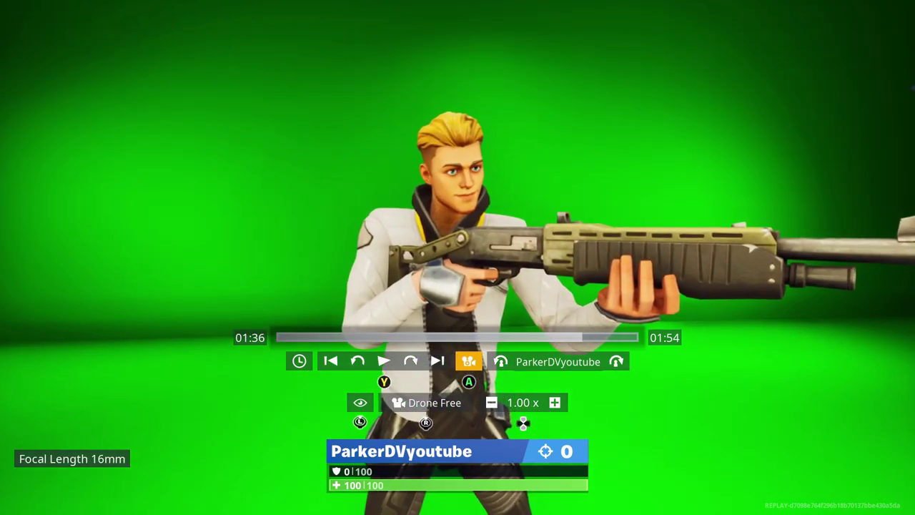
scroll(458, 215, "down", 4)
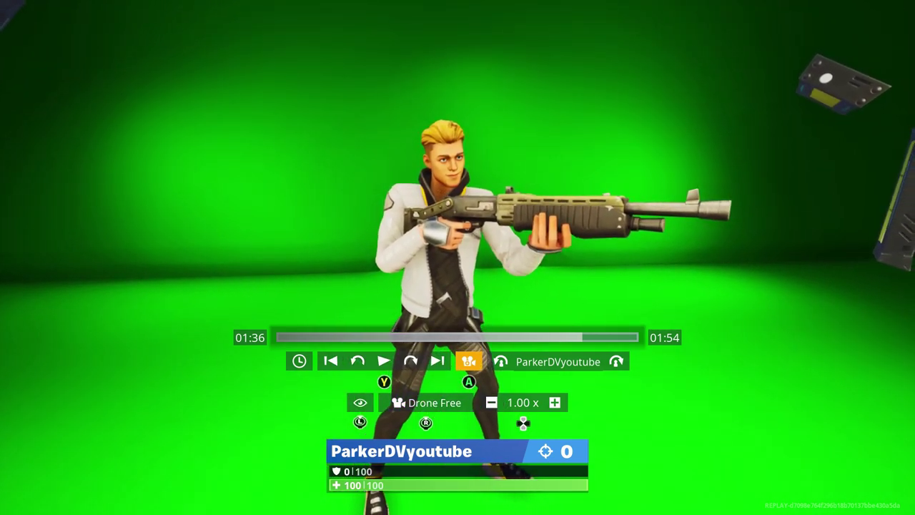
- Try focal lengths between 10 mm and 21 mm on the character aiming the shotgun, frame the shot, and fully hide the HUD
scroll(458, 215, "up", 9)
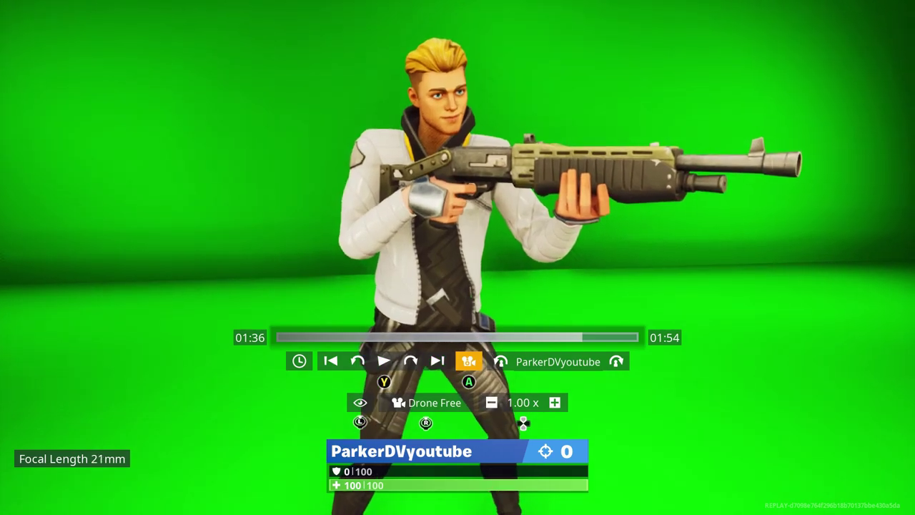
scroll(457, 214, "down", 6)
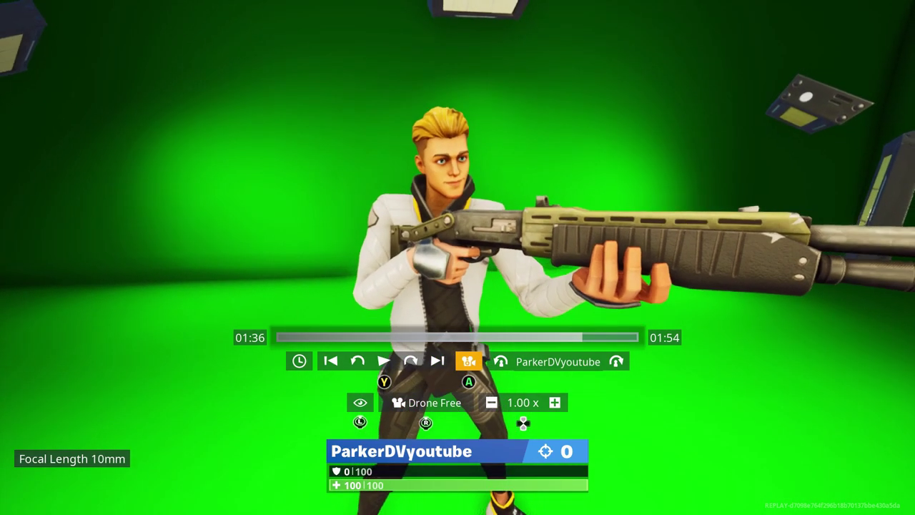
scroll(458, 214, "up", 6)
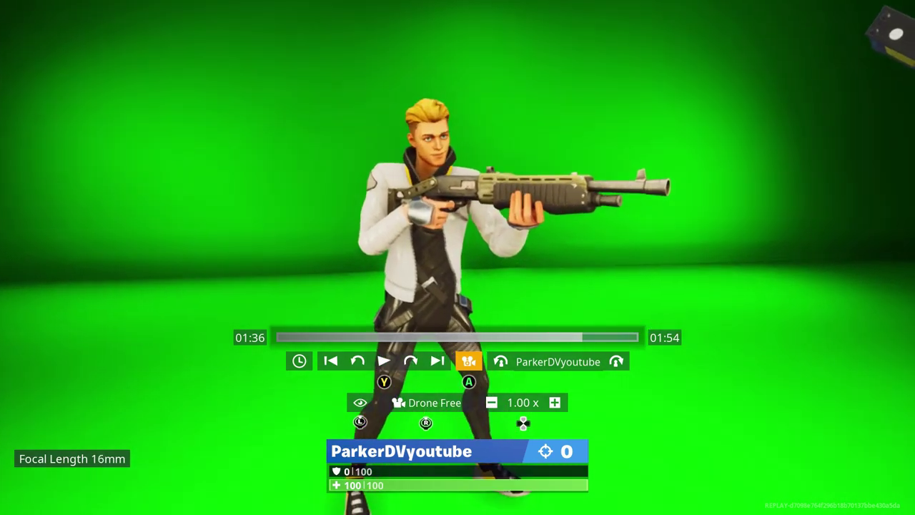
scroll(458, 214, "up", 3)
key("h")
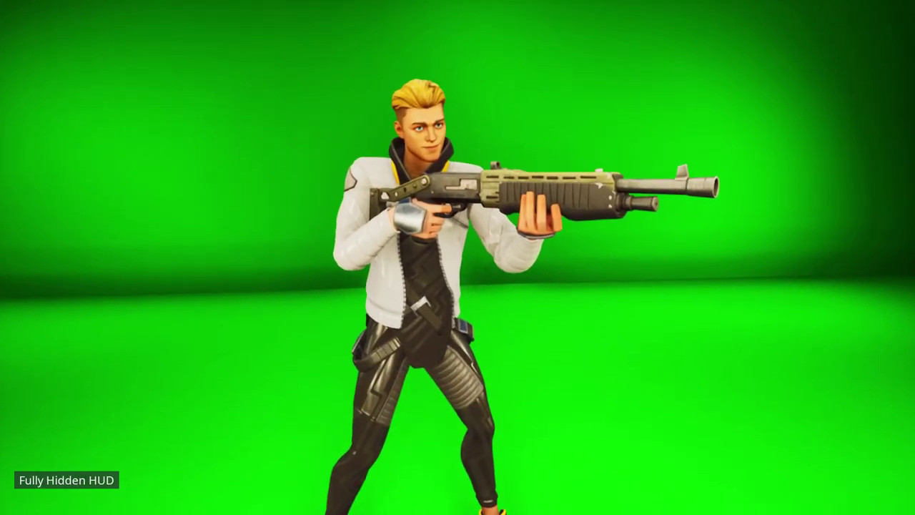
key("w")
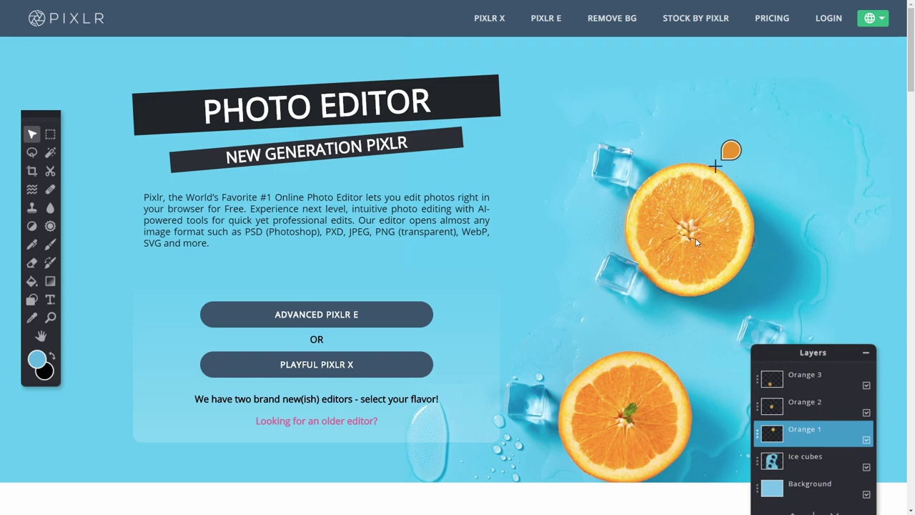
- Switch to the advanced Pixlr E editor and create a new image from the Web 720p preset, 1280 x 720
left_click(324, 318)
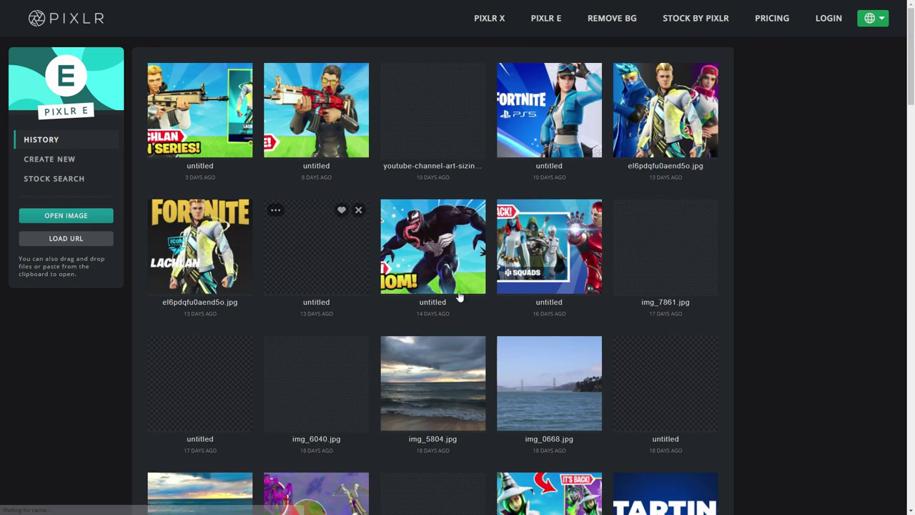
left_click(49, 159)
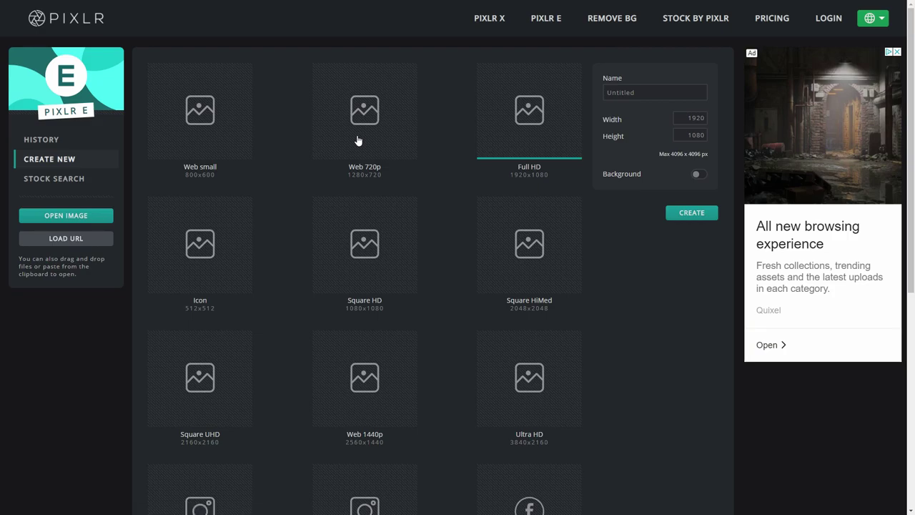
left_click(358, 141)
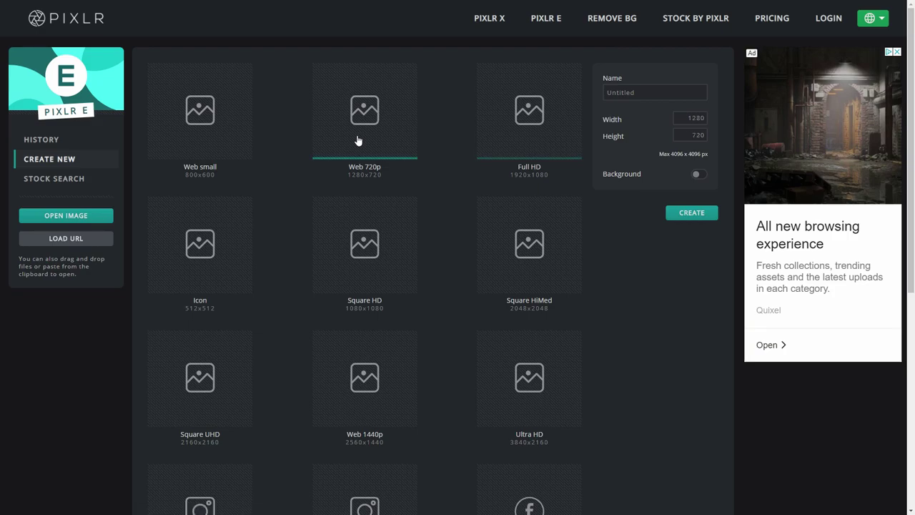
left_click(693, 213)
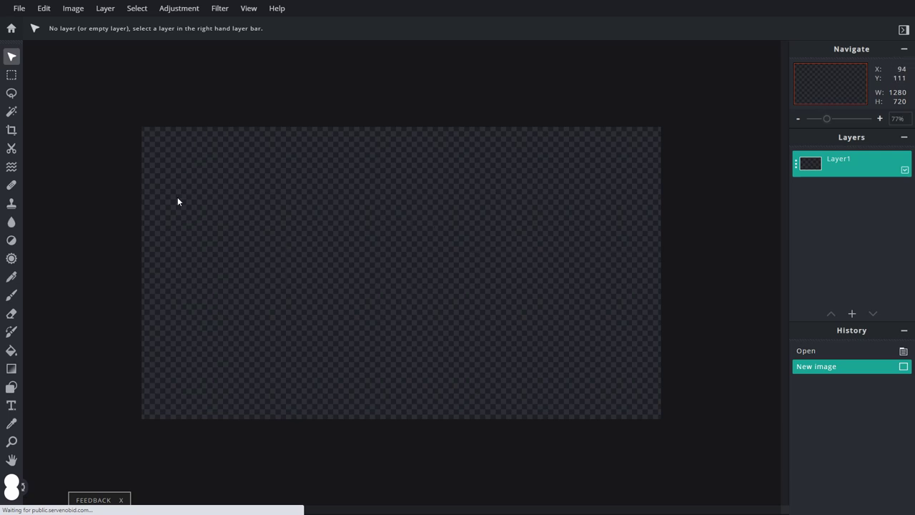
- Add the green screen shotgun screenshot from the Desktop as a new image layer
scroll(445, 186, "down", 5)
scroll(446, 228, "up", 7)
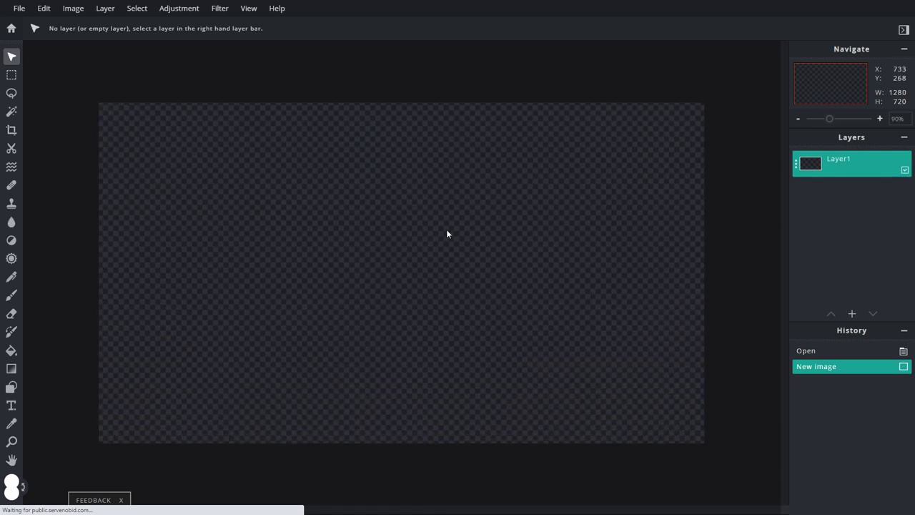
scroll(447, 231, "down", 1)
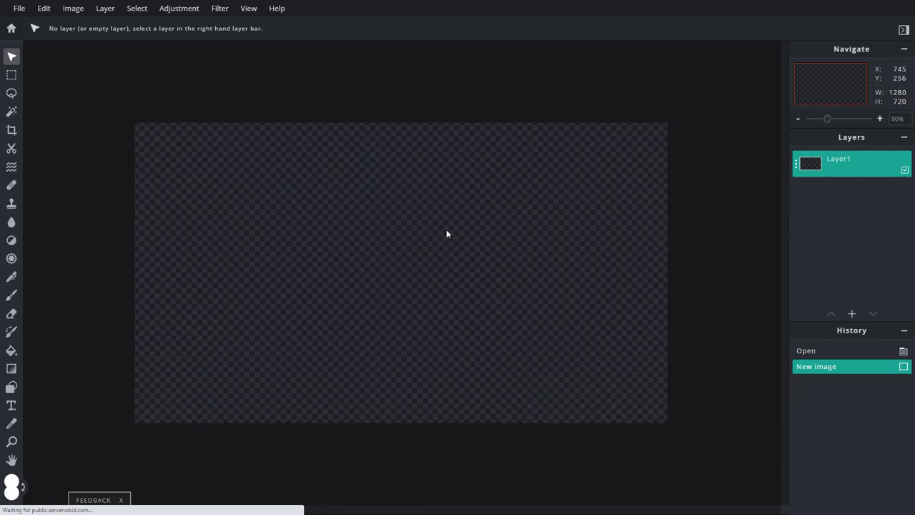
left_click(851, 314)
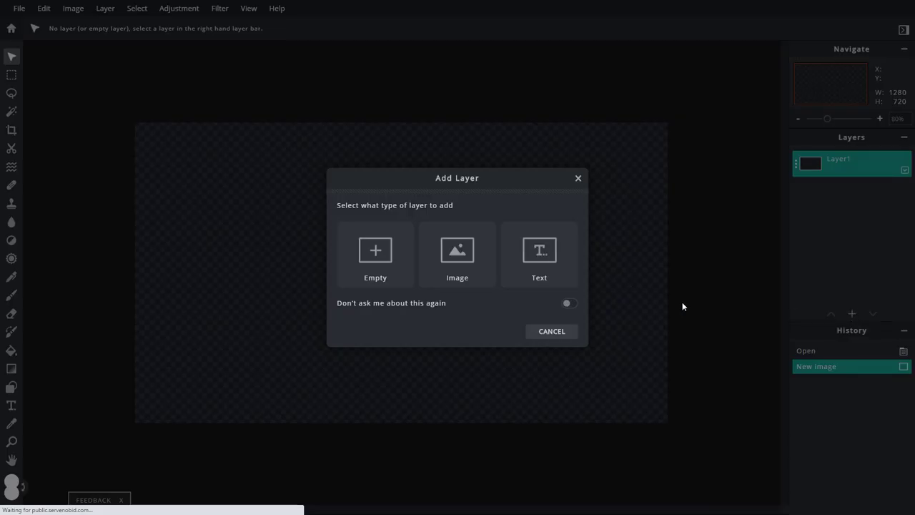
left_click(477, 275)
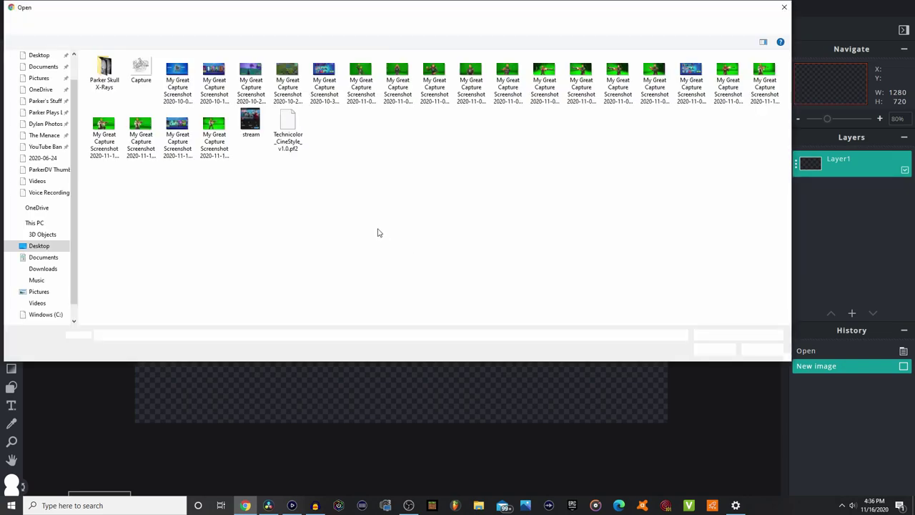
double_click(213, 133)
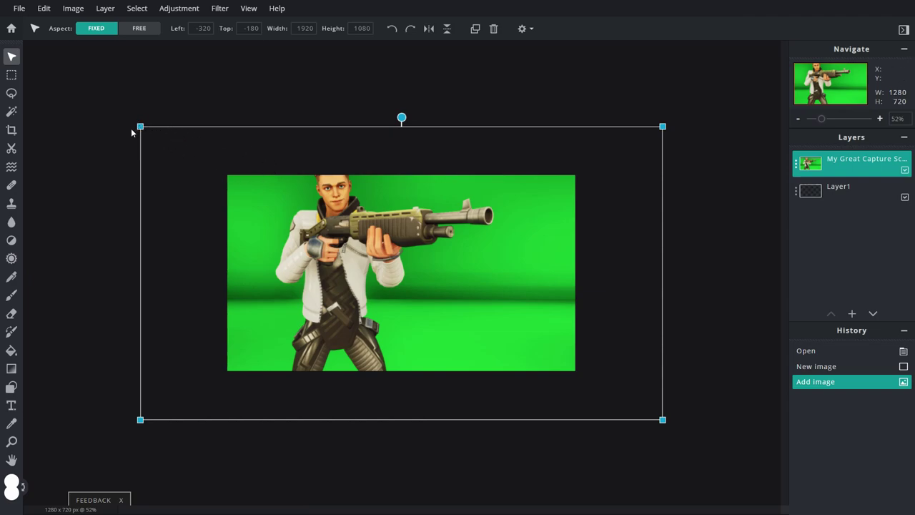
- Scale the screenshot layer to 1910 x 1074 and position it at left -436, top -86, with the character's head inside the canvas
mouse_move(140, 126)
left_mouse_down()
mouse_move(297, 208)
mouse_move(152, 128)
left_mouse_up()
left_click_drag(333, 239, 295, 256)
left_click_drag(624, 153, 633, 147)
left_click_drag(427, 294, 417, 299)
scroll(417, 298, "up", 3)
scroll(418, 299, "down", 2)
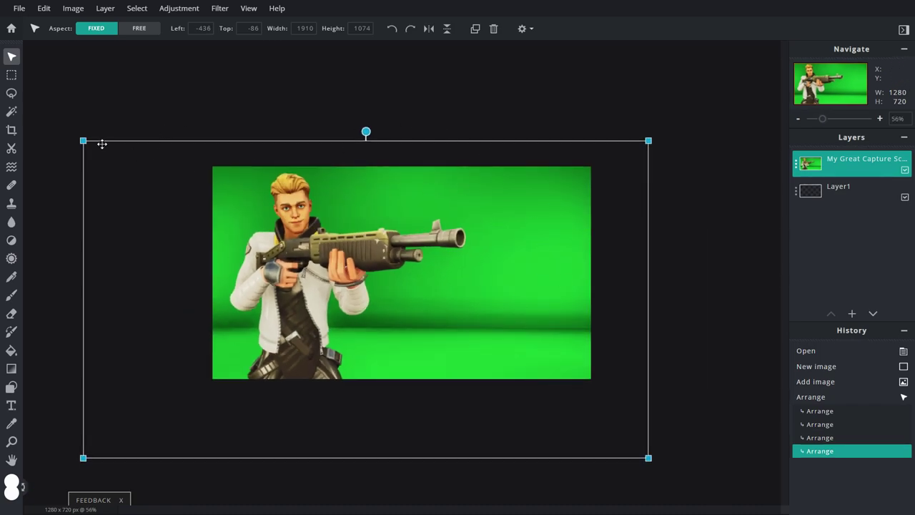
- Cut out the upper green backdrop with the Cutout tool's magic wand mask in remove mode at tolerance 58
left_click(11, 148)
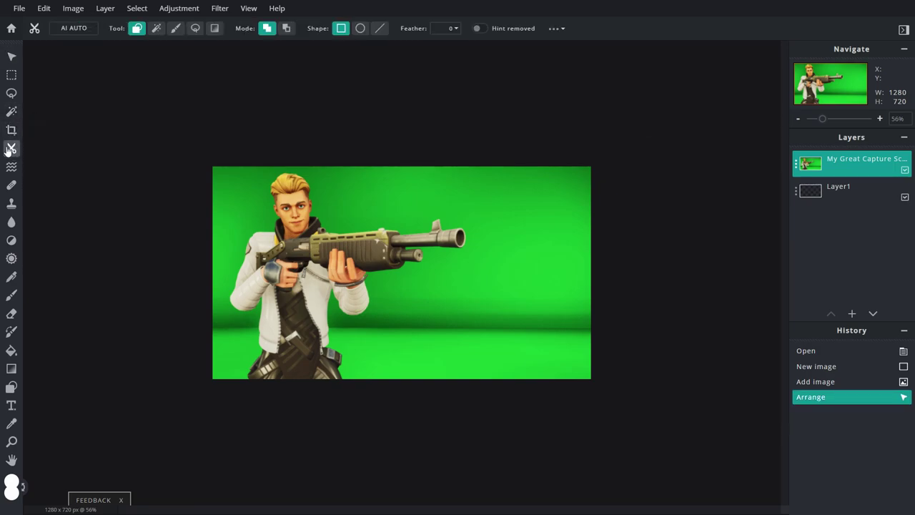
left_click(156, 29)
left_click(286, 28)
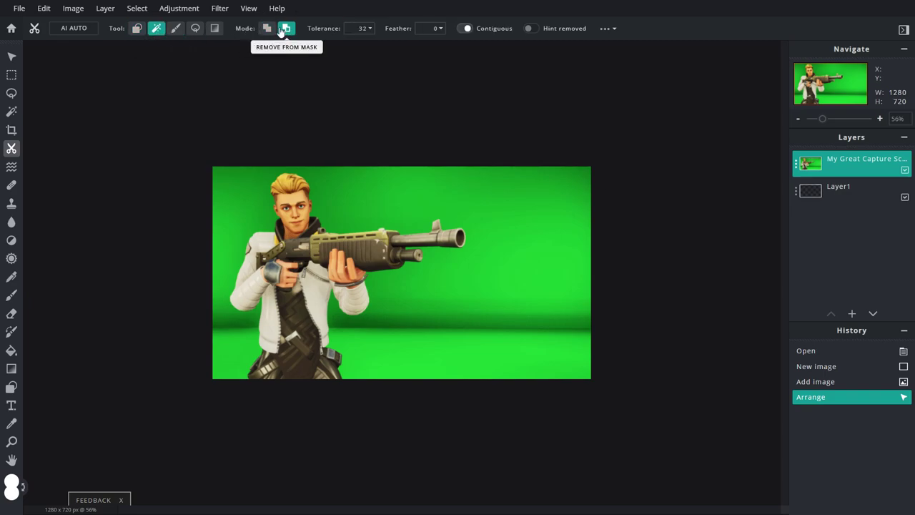
left_click(362, 28)
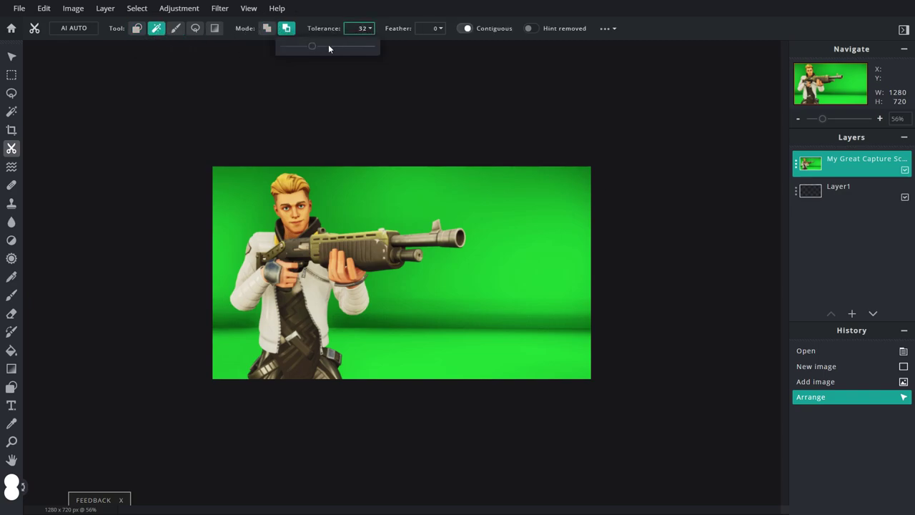
left_click_drag(317, 49, 332, 49)
scroll(392, 169, "up", 1)
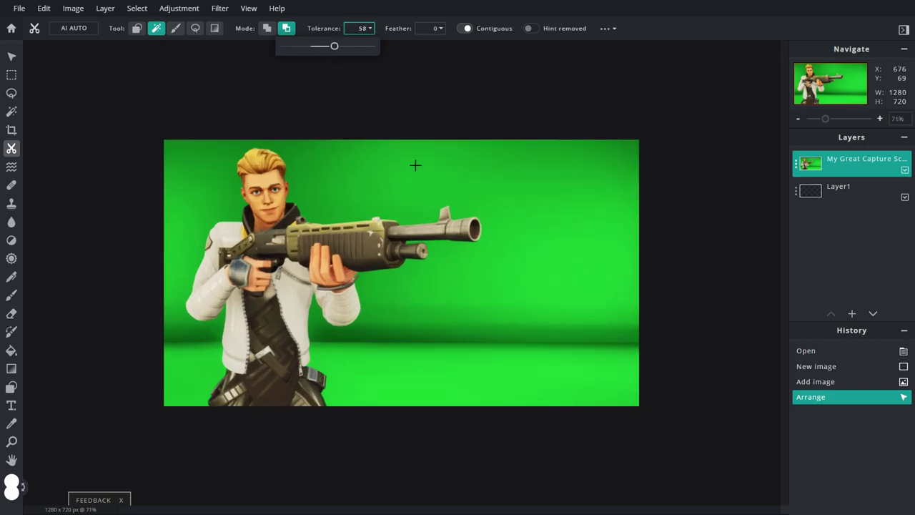
left_click(415, 165)
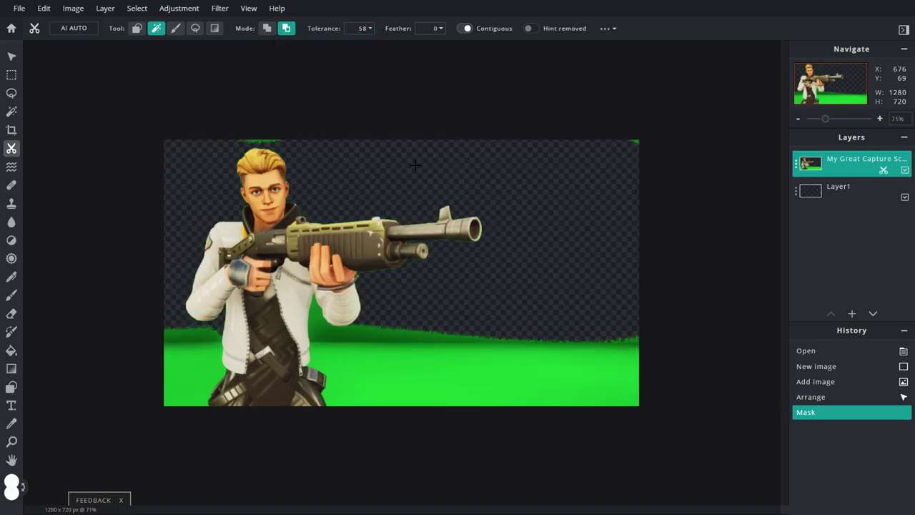
- Remove the green floor on both sides of the character and the leftover green patch in the canvas's upper-right corner
left_click(376, 341)
left_click(370, 378)
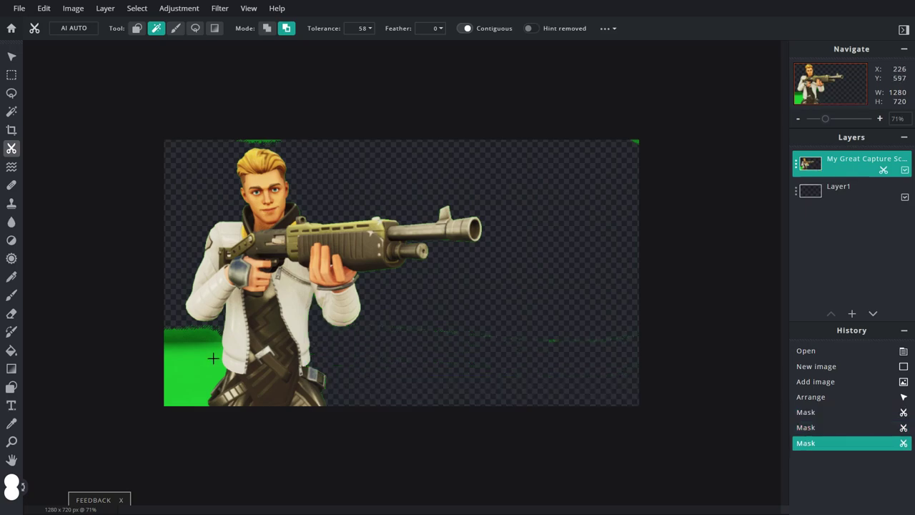
left_click(186, 363)
left_click(180, 337)
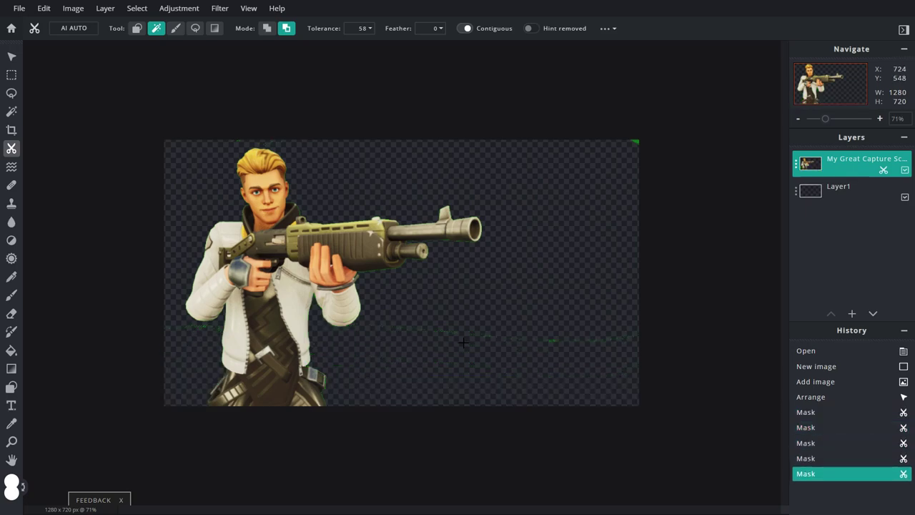
scroll(448, 315, "up", 3)
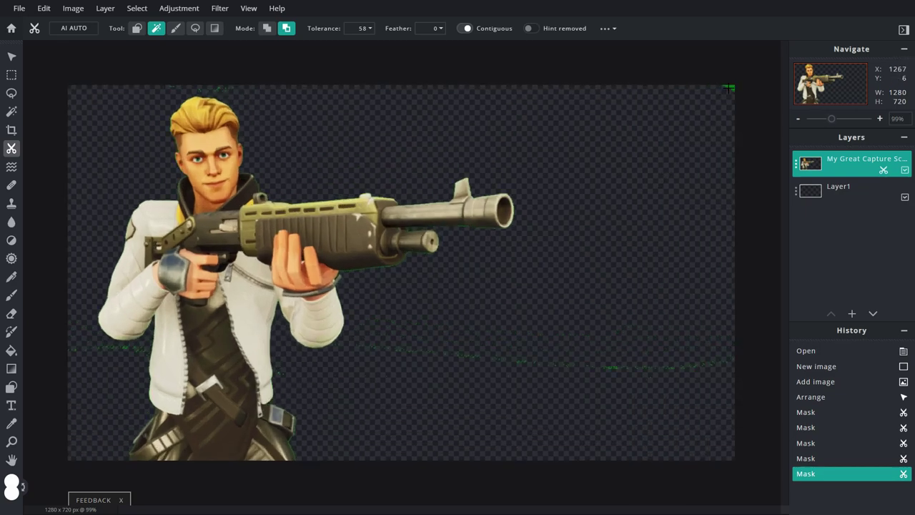
left_click(728, 88)
scroll(615, 149, "down", 3)
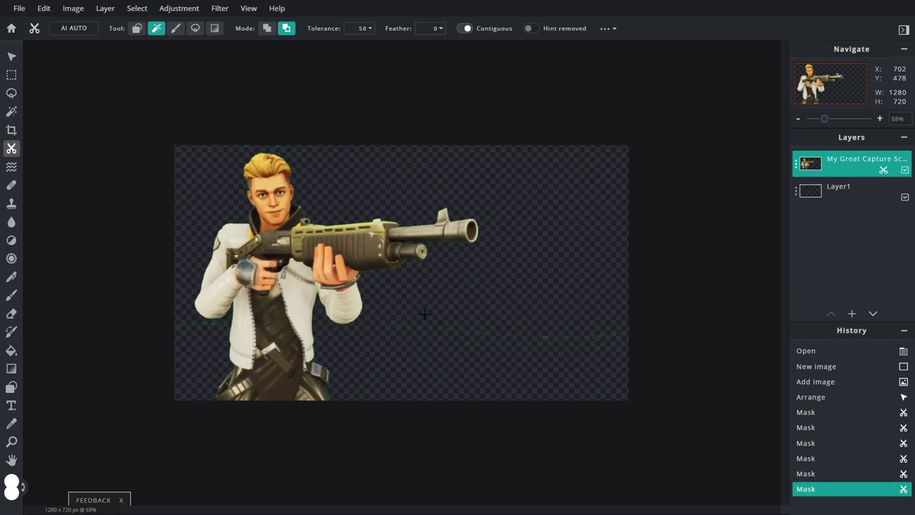
- Erase the thin green line across the backdrop with the draw mask brush set to 86 px in remove mode
left_click(176, 31)
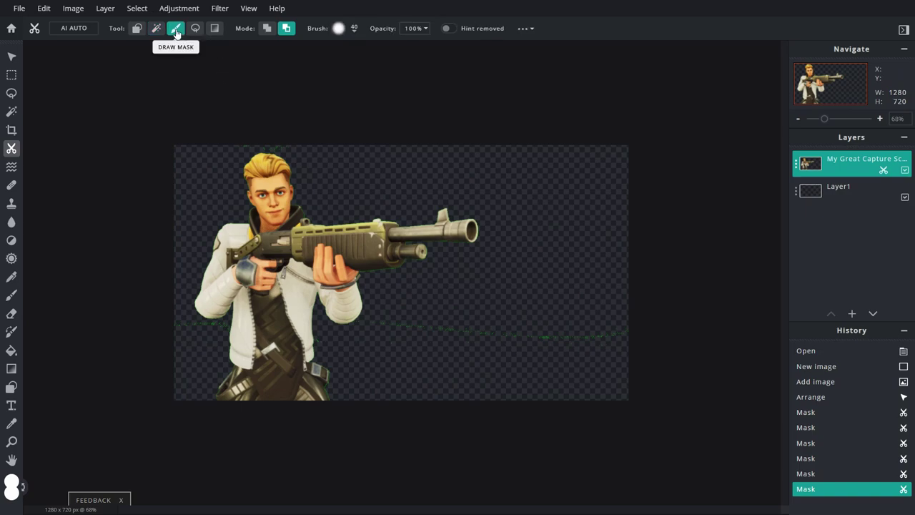
left_click(353, 30)
mouse_move(364, 100)
left_mouse_down()
mouse_move(335, 100)
mouse_move(358, 100)
mouse_move(330, 98)
mouse_move(355, 66)
left_mouse_up()
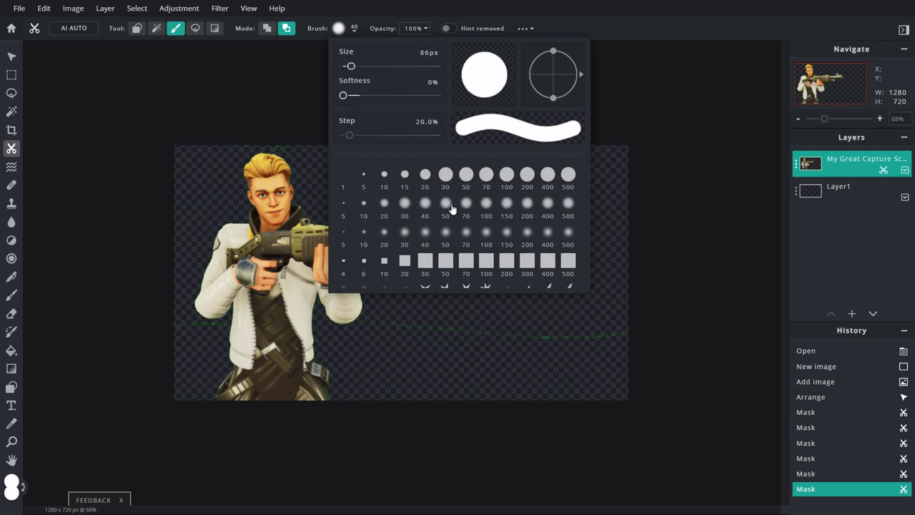
mouse_move(558, 340)
left_mouse_down()
mouse_move(638, 326)
mouse_move(488, 340)
mouse_move(380, 323)
left_mouse_up()
left_click_drag(188, 343, 182, 331)
- Brush away the remaining green specks at the canvas edge, above the character's hair and beside the jacket
scroll(182, 331, "up", 5)
left_click_drag(69, 383, 74, 384)
scroll(105, 291, "down", 3)
left_click_drag(210, 110, 248, 108)
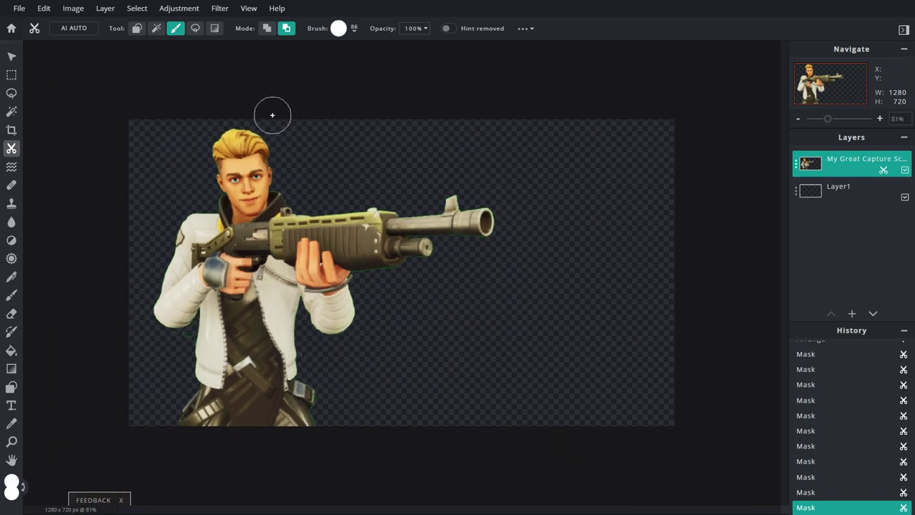
scroll(368, 364, "up", 3)
left_click_drag(345, 368, 355, 380)
left_click(277, 391)
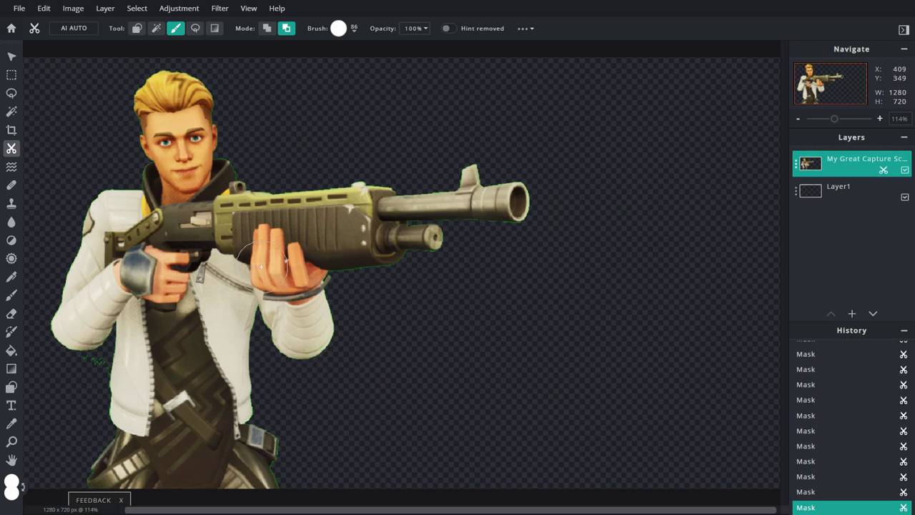
- Set the mask brush size to 20 px and erase the green specks below the elbow beside the jacket's left edge
left_click(351, 40)
left_click_drag(351, 67, 345, 67)
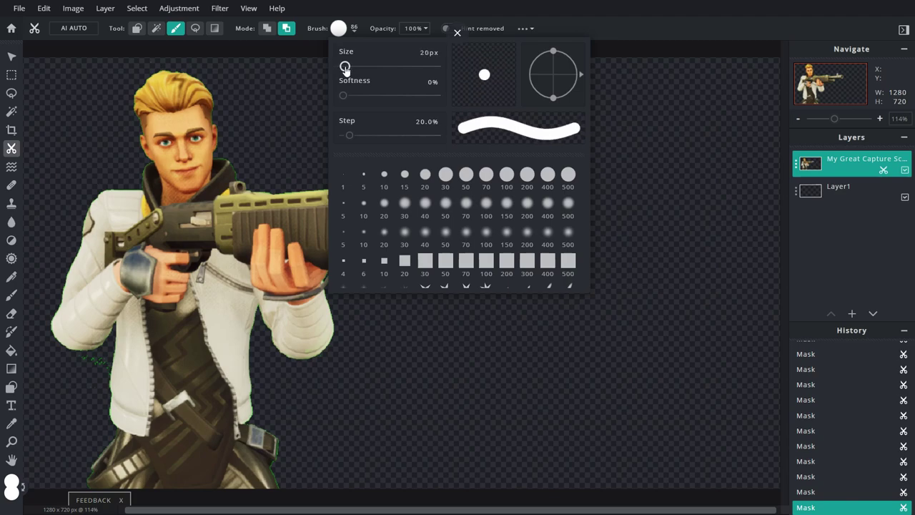
left_click(437, 387)
left_click_drag(86, 361, 99, 367)
scroll(88, 399, "down", 2)
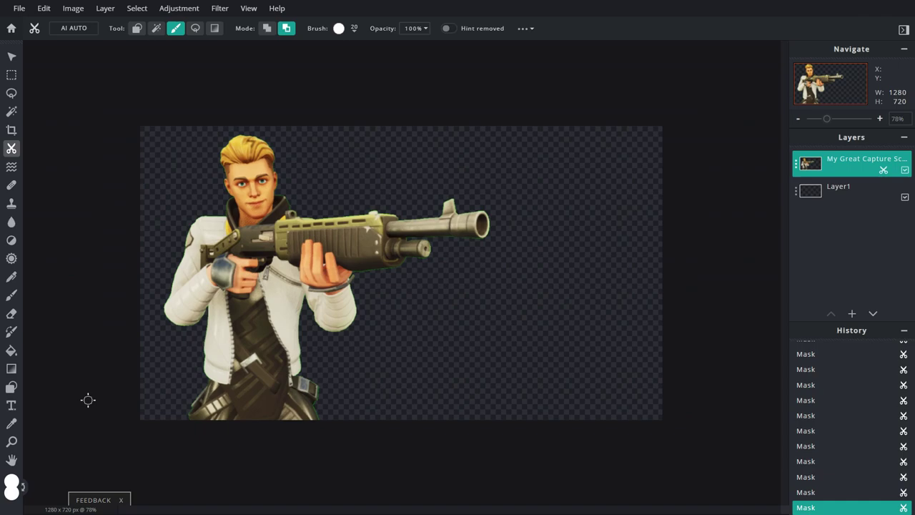
- Apply a temperature of -28 to the character layer with the Temperature & tint adjustment
scroll(88, 394, "down", 2)
scroll(88, 388, "up", 2)
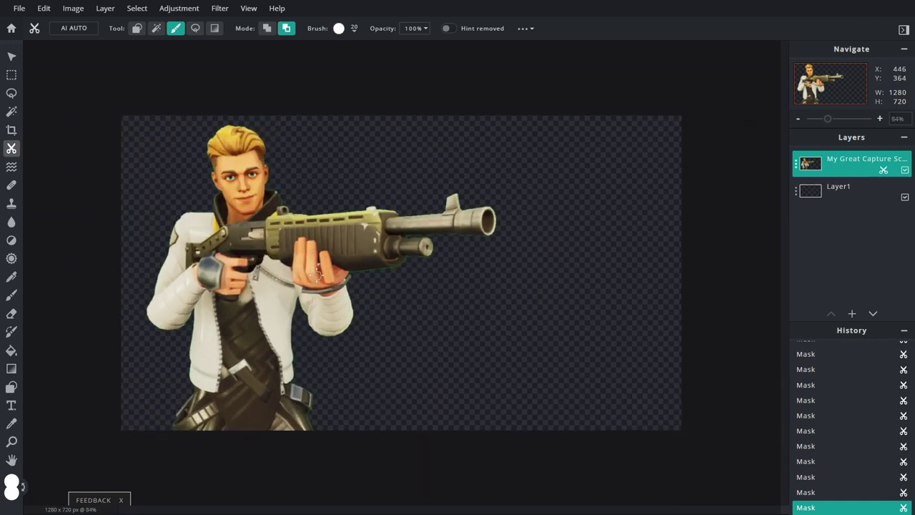
scroll(331, 240, "down", 2)
scroll(532, 259, "down", 1)
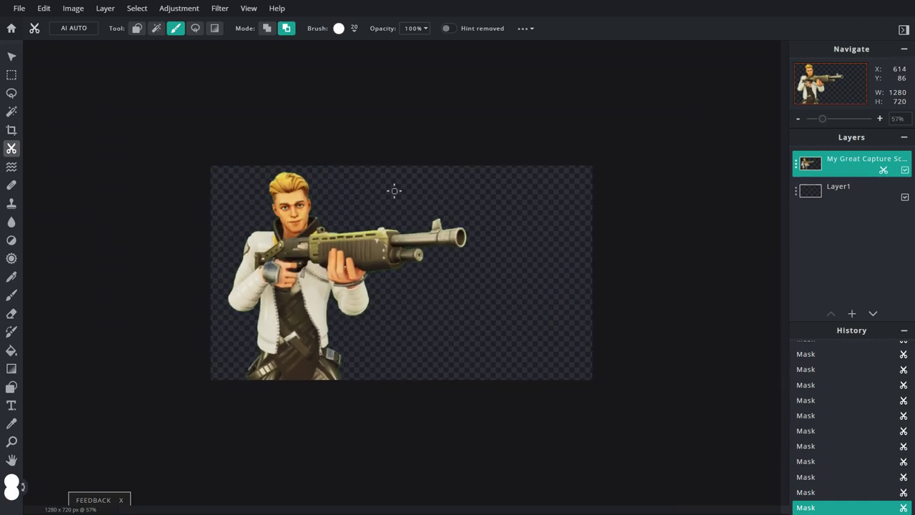
left_click(11, 56)
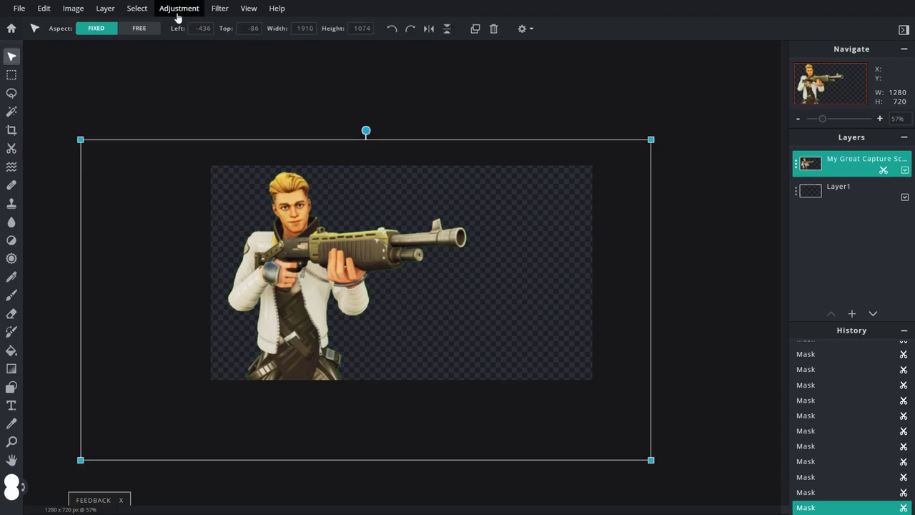
left_click(175, 10)
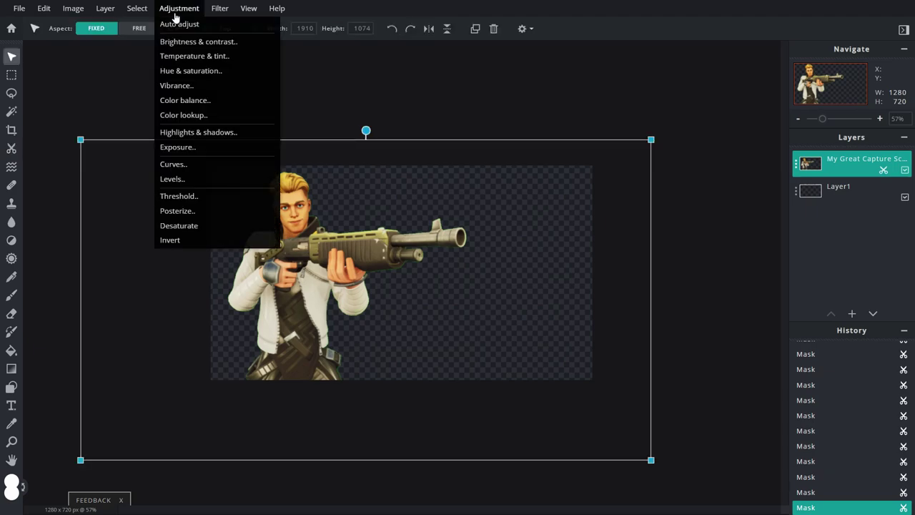
left_click(187, 56)
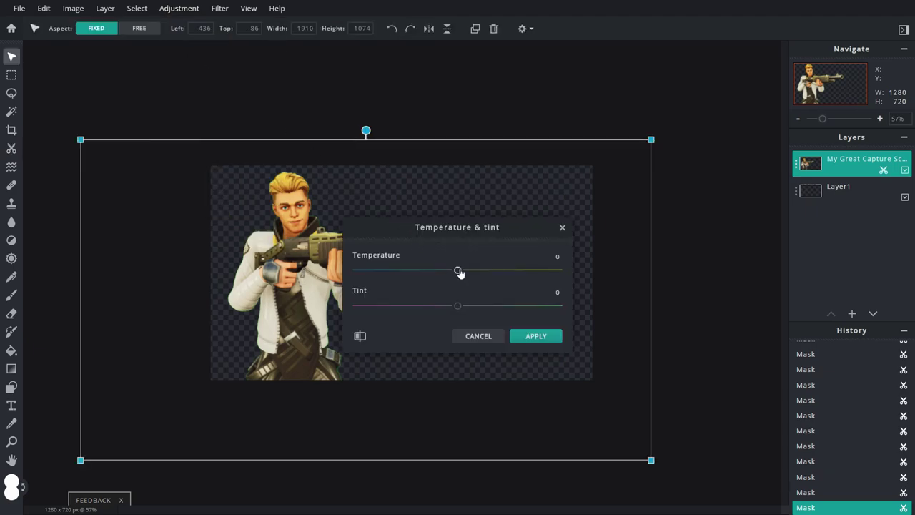
left_click_drag(455, 273, 431, 279)
left_click_drag(413, 226, 550, 221)
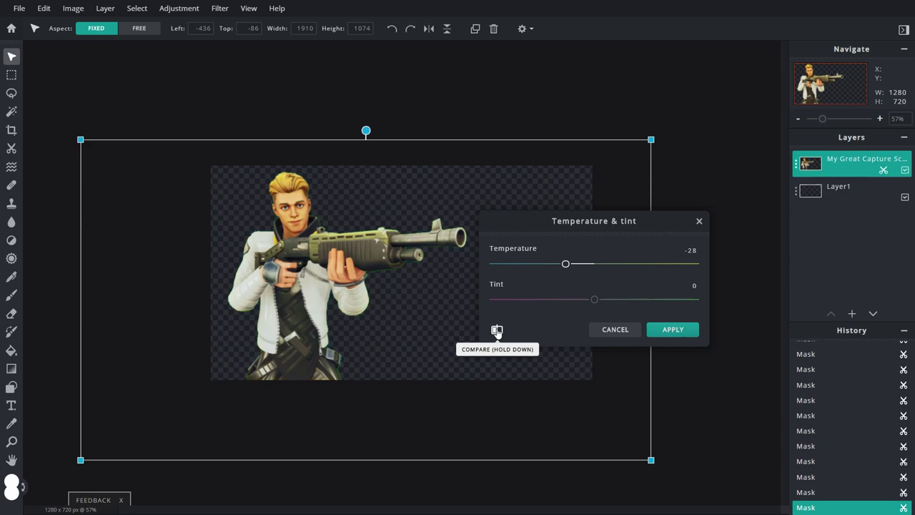
left_click(656, 334)
- Apply a Brightness & contrast adjustment to the character layer with brightness 9 and contrast about 3
scroll(508, 283, "up", 1)
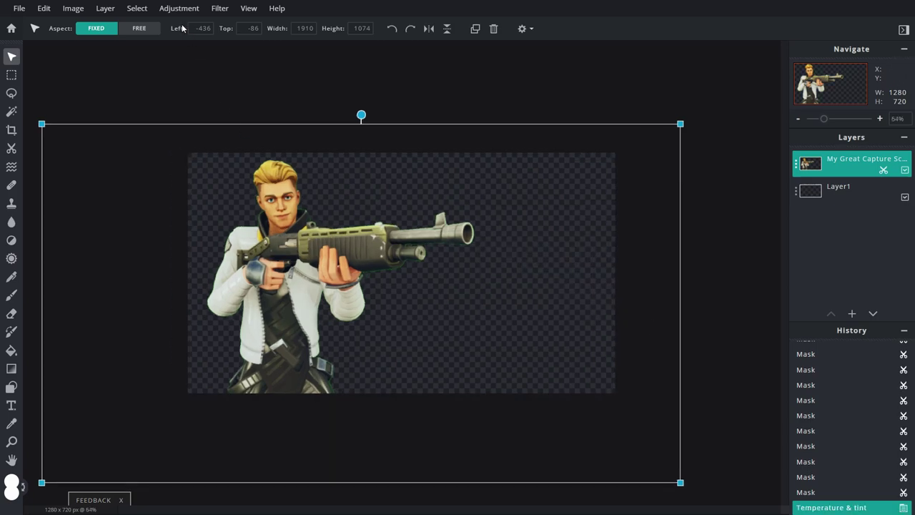
left_click(177, 8)
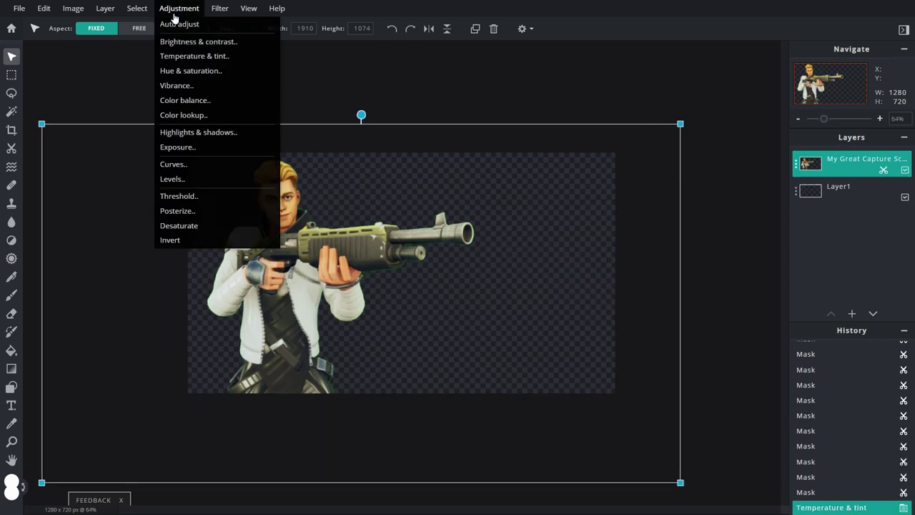
left_click(189, 50)
left_click_drag(594, 293, 604, 295)
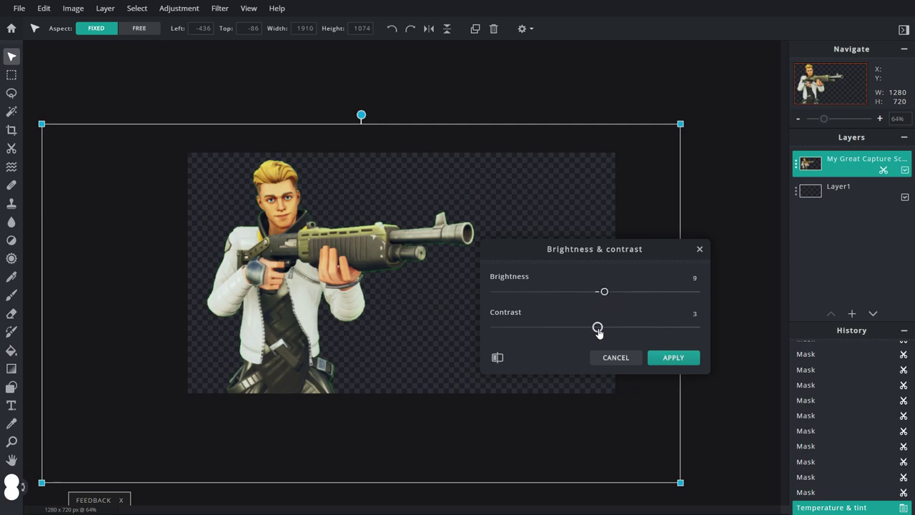
left_click(679, 359)
- Raise the character layer's saturation to 9 with the Hue & saturation adjustment and apply it
left_click(171, 9)
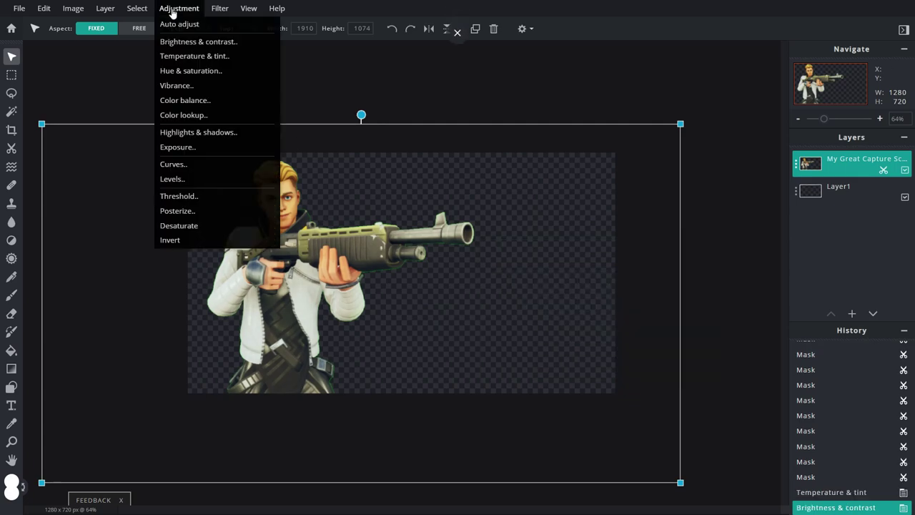
left_click(191, 71)
left_click_drag(595, 318, 604, 324)
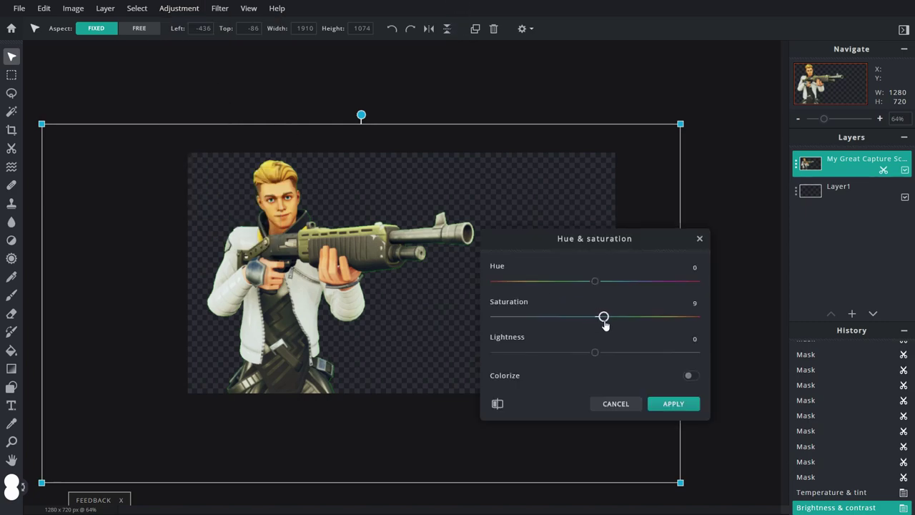
left_click(671, 404)
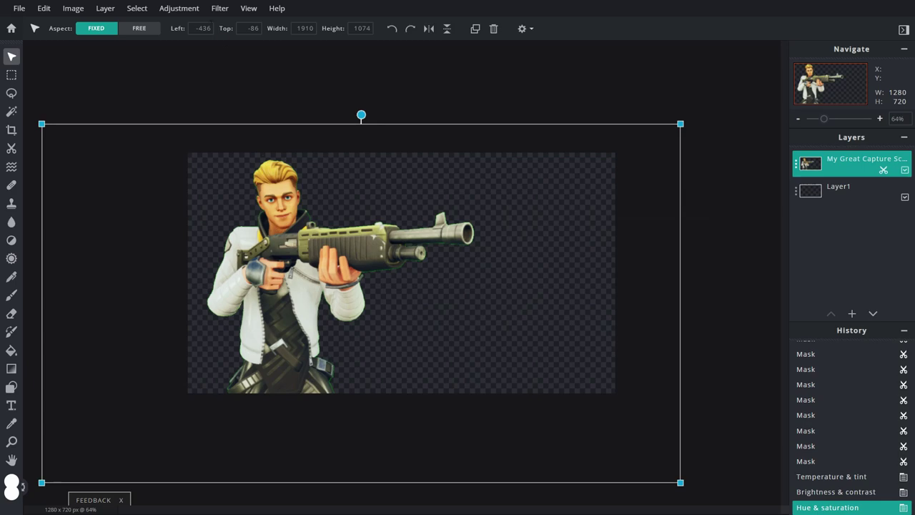
- Apply a Vibrance amount of 33 to the character layer and deselect the layer
left_click(178, 8)
left_click(179, 85)
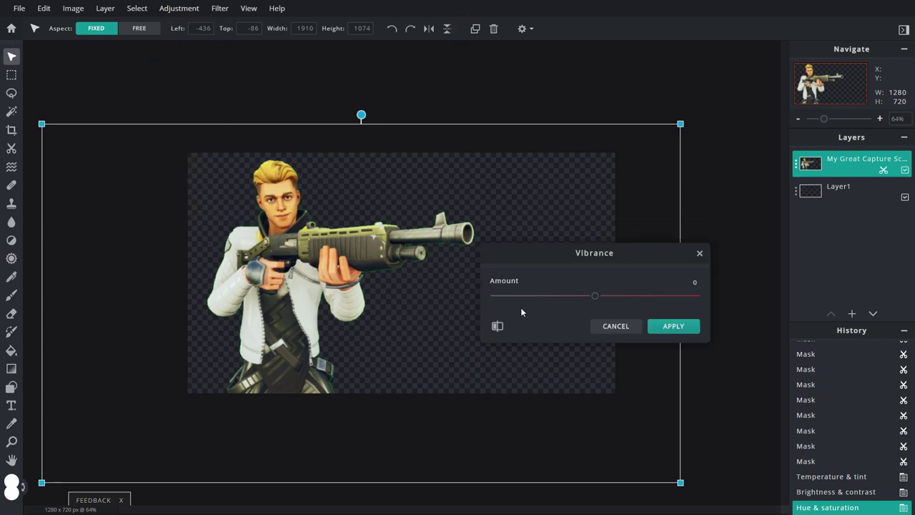
left_click_drag(596, 298, 628, 298)
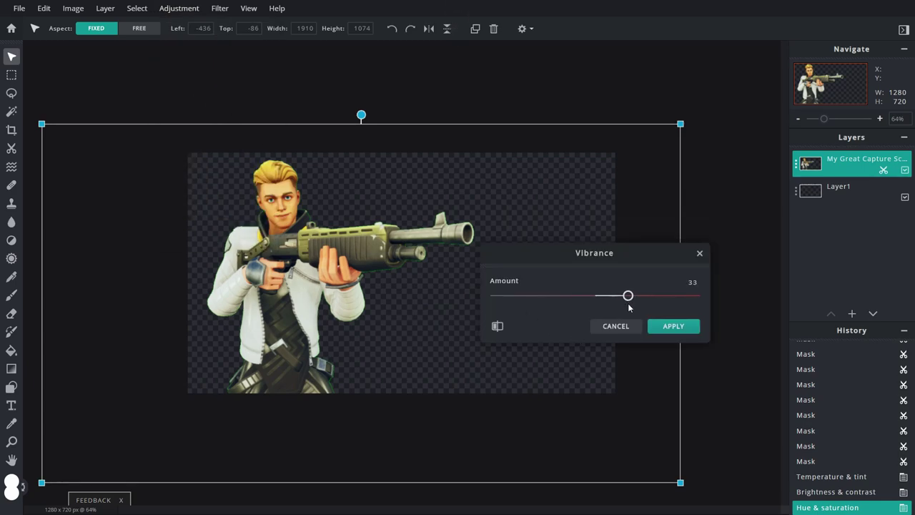
left_click(673, 327)
scroll(437, 298, "up", 2)
scroll(308, 209, "down", 4)
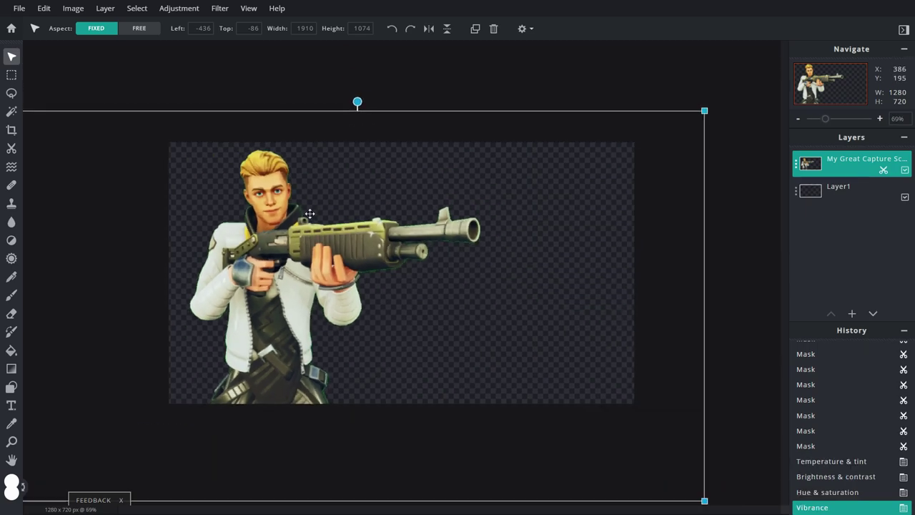
left_click(640, 233)
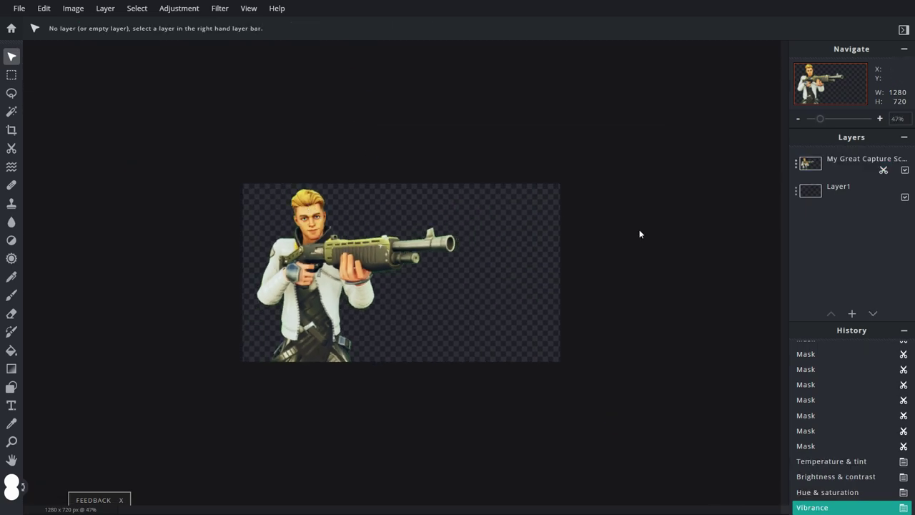
- Add the sky-and-grass image file "background" as a new image layer and place it directly beneath the character layer
left_click(852, 316)
left_click(591, 272)
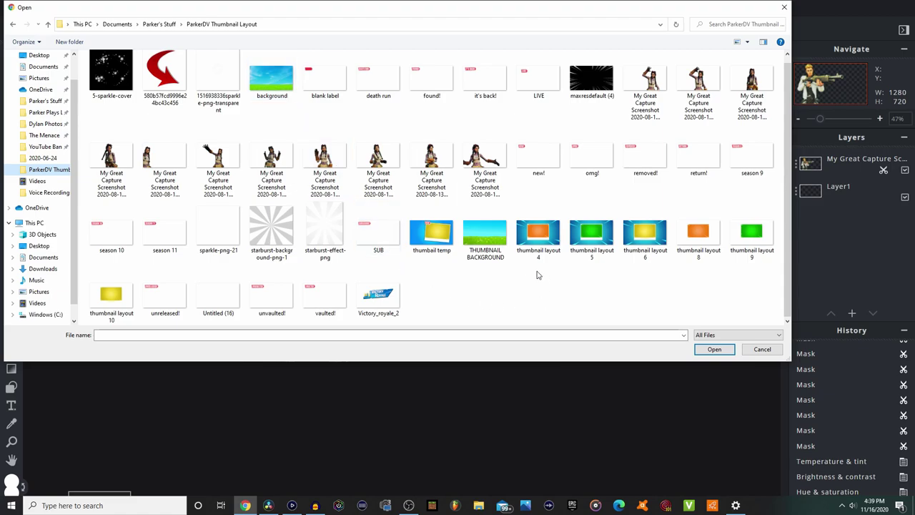
left_click(273, 88)
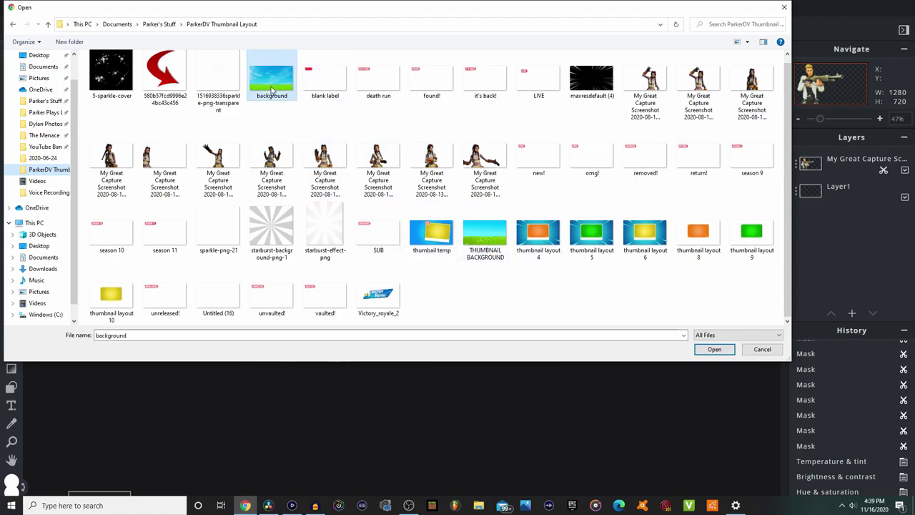
double_click(272, 89)
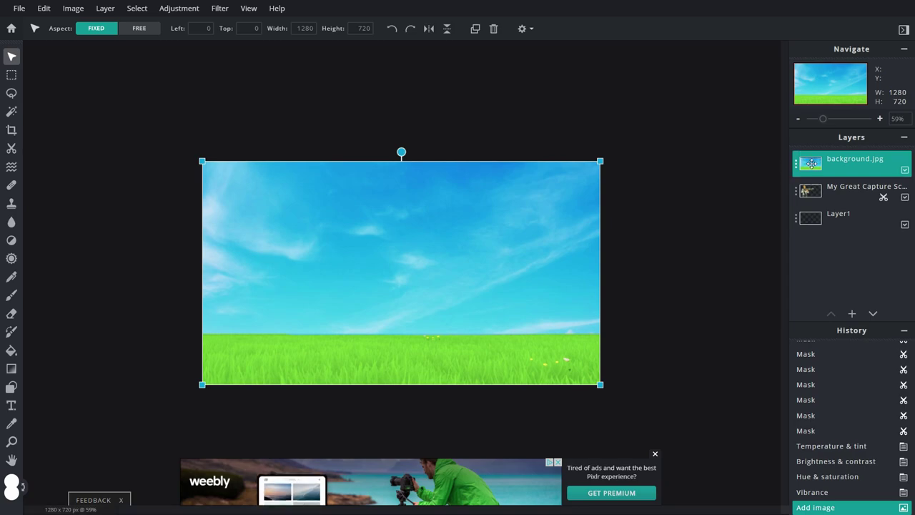
left_click_drag(814, 162, 820, 190)
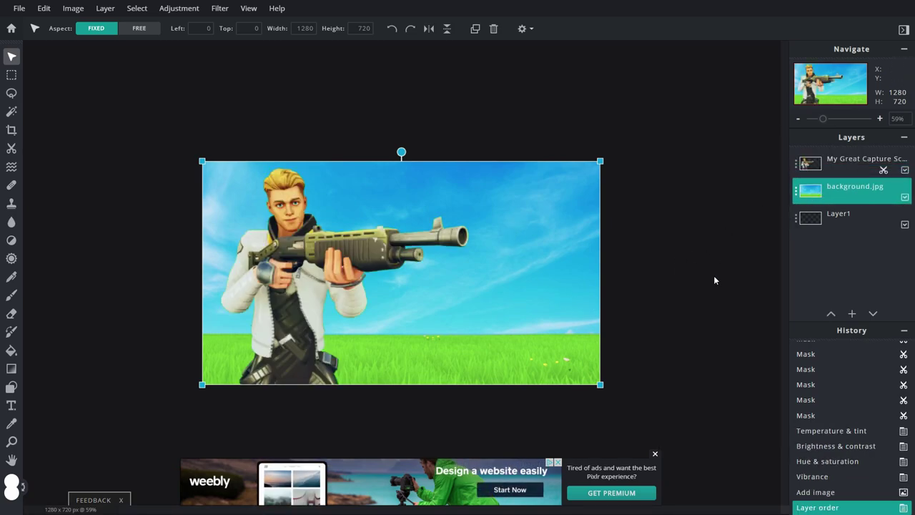
left_click(713, 277)
scroll(303, 242, "up", 2)
scroll(287, 223, "down", 2)
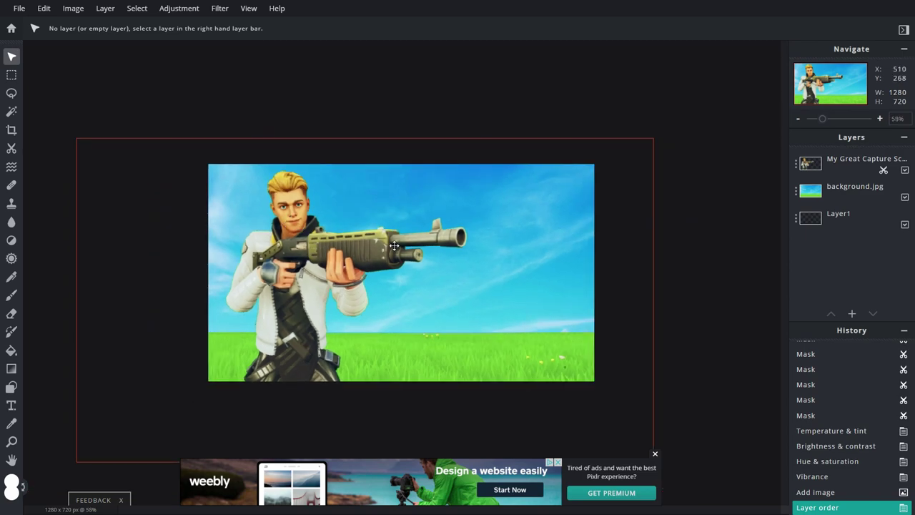
scroll(647, 287, "up", 2)
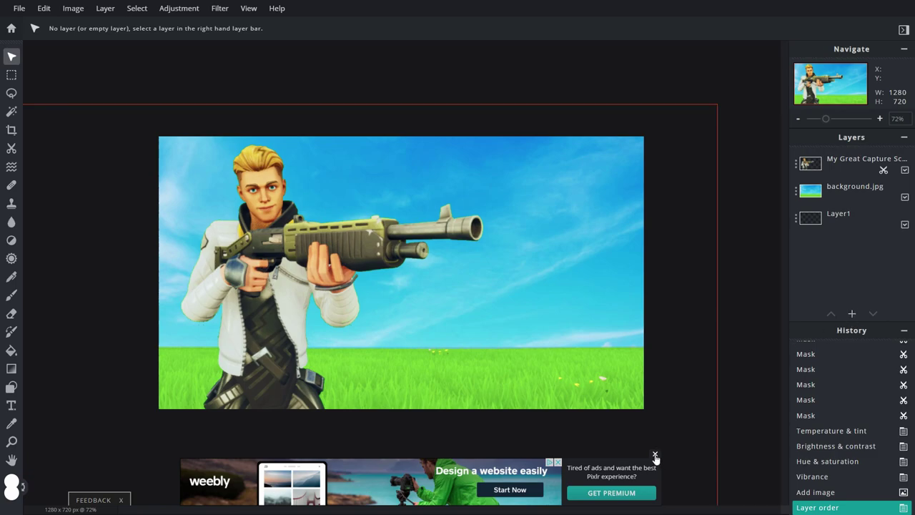
- Close the ad banner and add the screenshot of the Fortnite game mode tiles as a new image layer
left_click(654, 455)
left_click(851, 315)
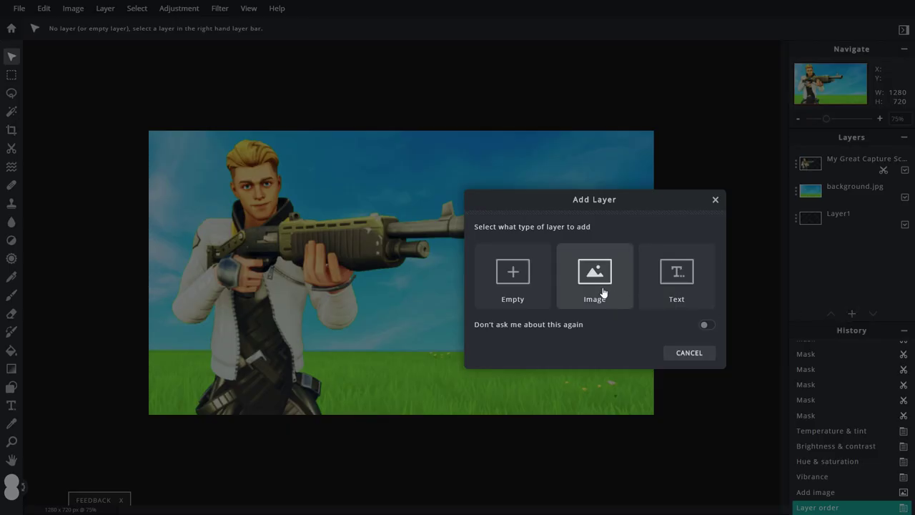
left_click(602, 291)
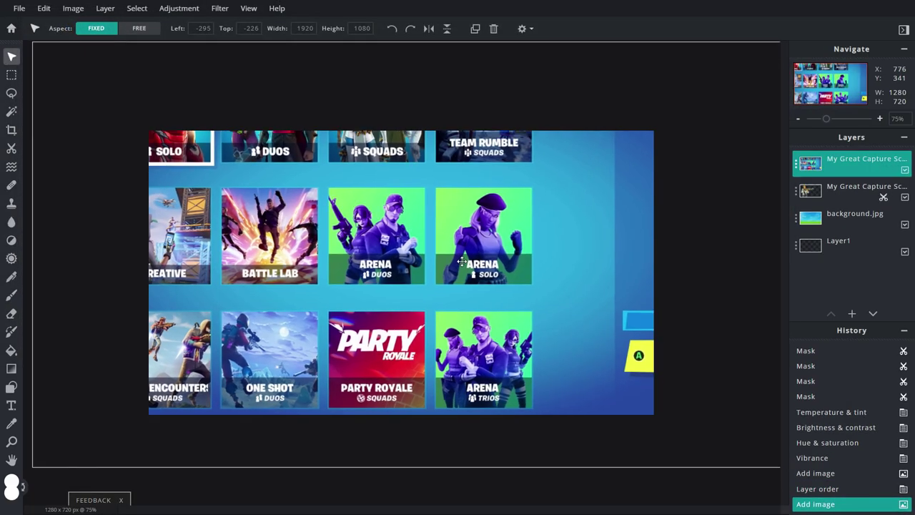
- Enlarge the game mode screenshot proportionally and reposition it so the whole Close Encounters tile lies inside the canvas
left_click_drag(461, 261, 523, 249)
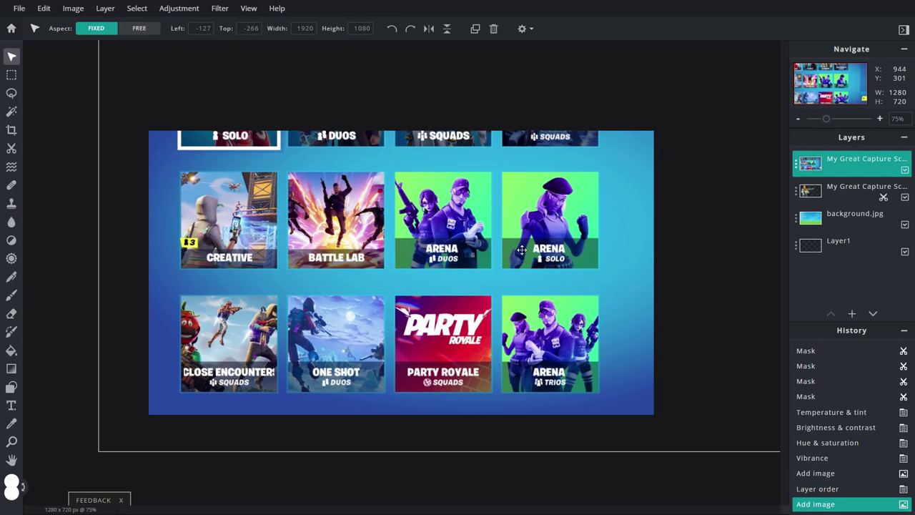
left_click_drag(523, 248, 554, 227)
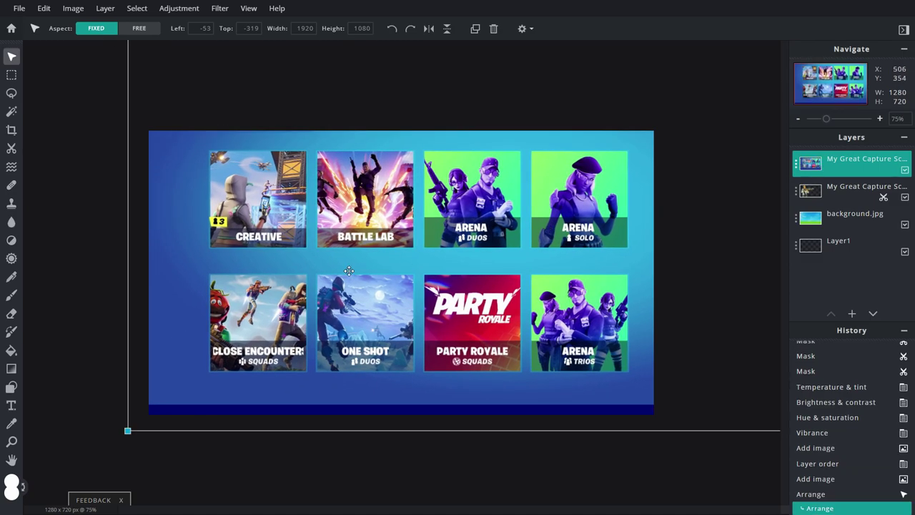
scroll(348, 270, "down", 6)
scroll(276, 244, "up", 2)
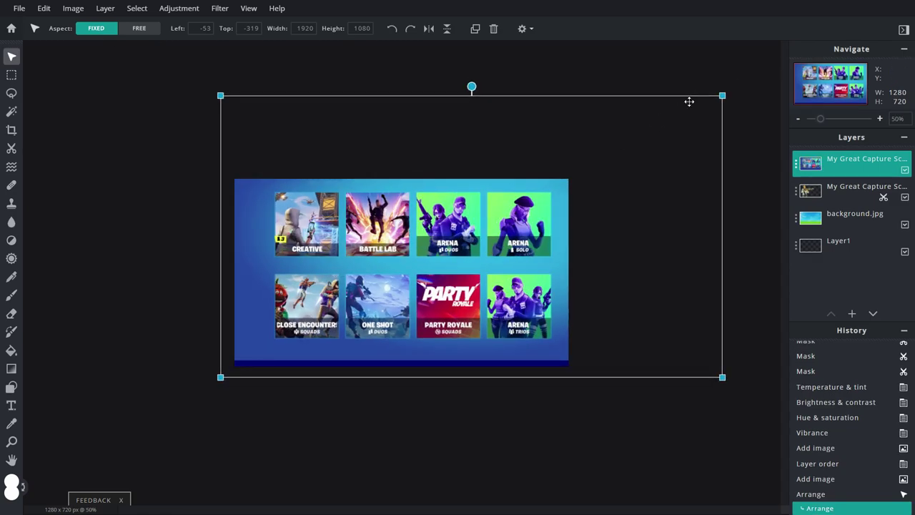
left_click_drag(702, 116, 778, 95)
left_click_drag(463, 245, 610, 153)
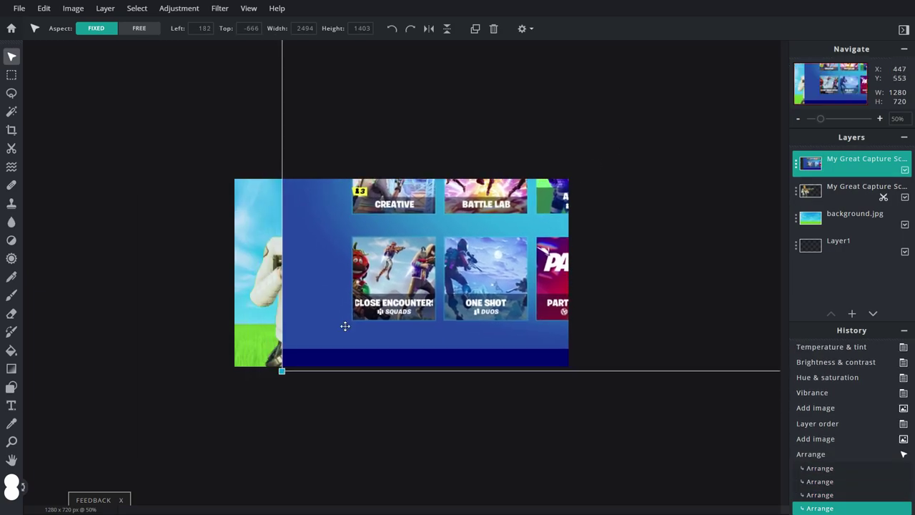
left_click_drag(281, 370, 267, 379)
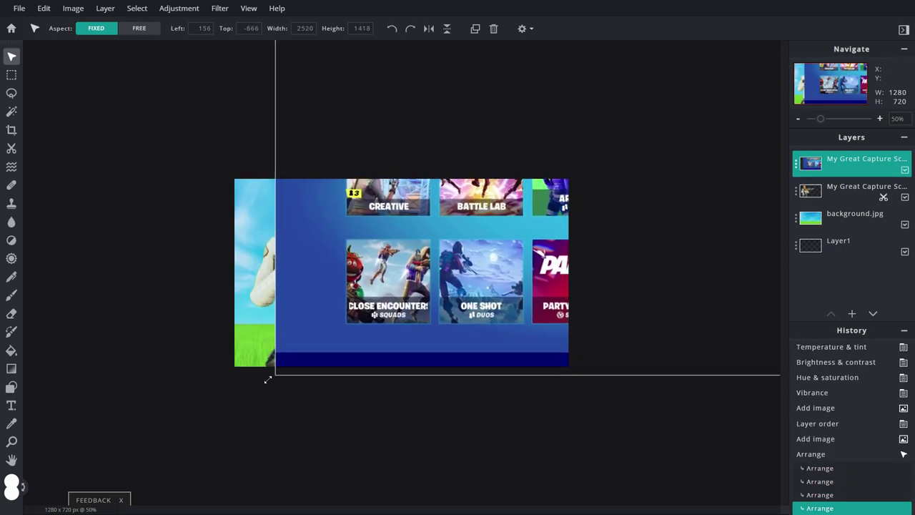
- Mask away everything around the Close Encounters tile with rectangular cutouts in remove mode
left_click(11, 147)
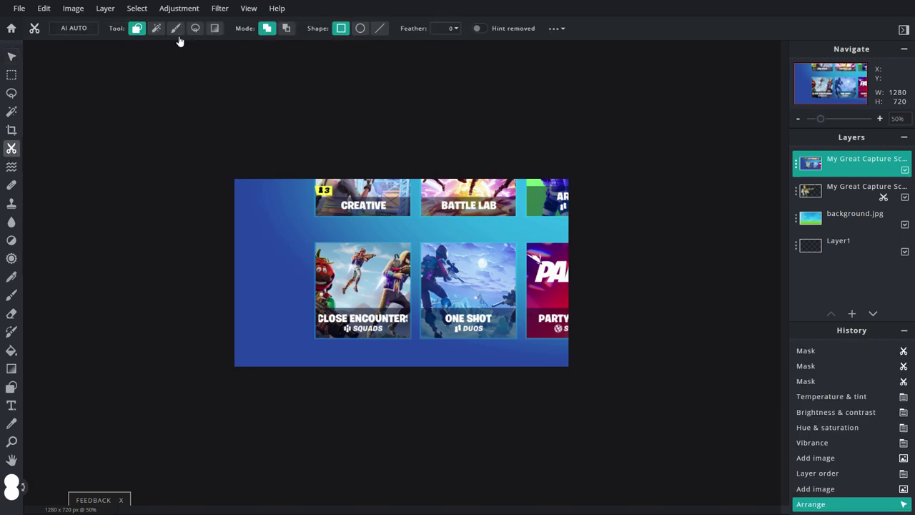
left_click(288, 28)
scroll(279, 163, "up", 1)
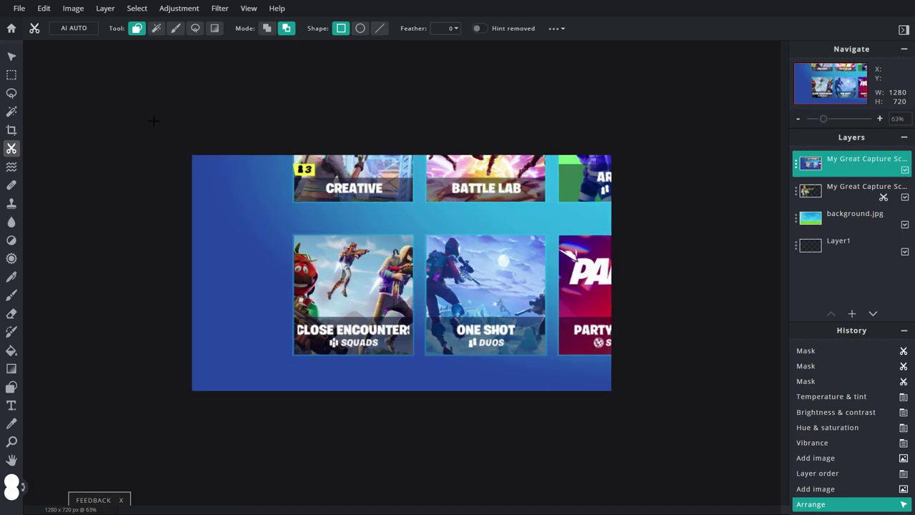
left_click_drag(255, 356, 289, 426)
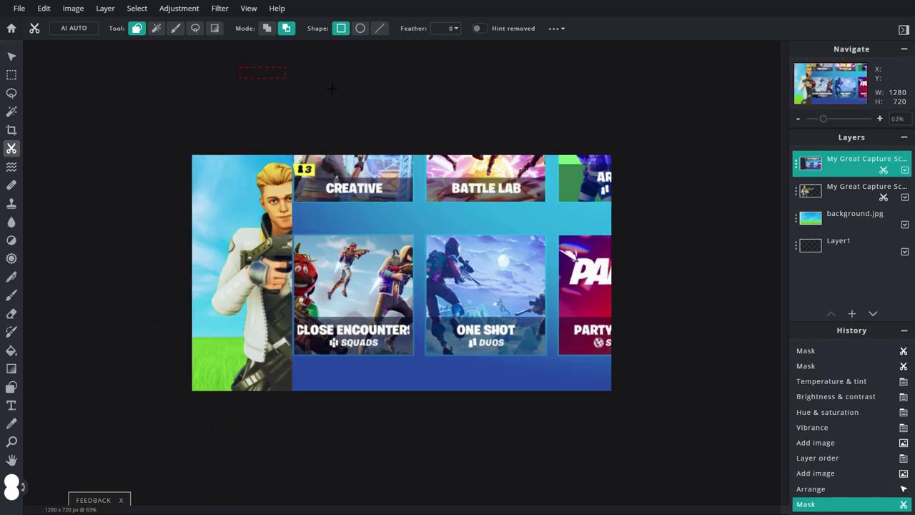
left_click_drag(716, 229, 723, 227)
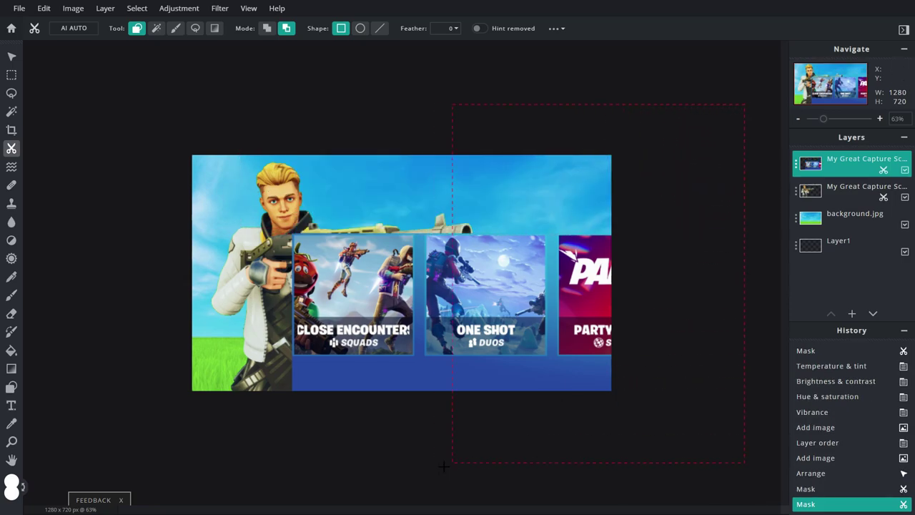
left_click_drag(414, 474, 408, 474)
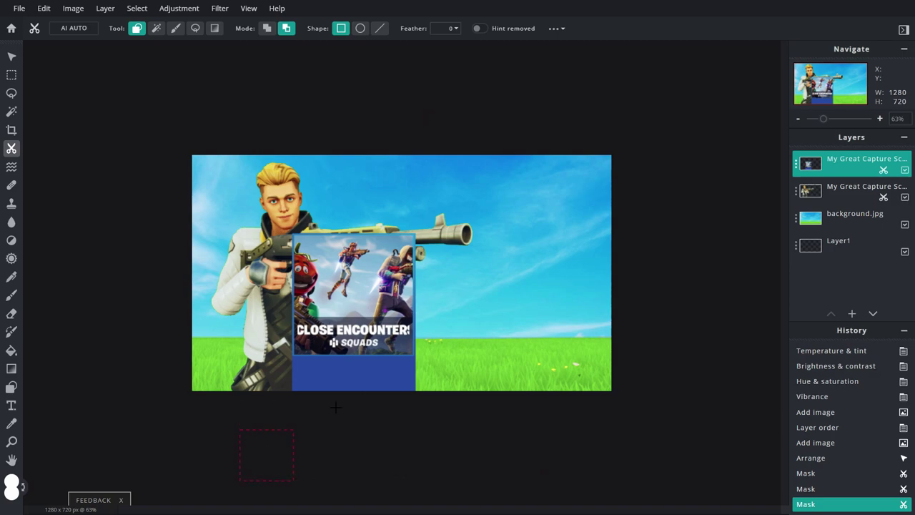
left_click_drag(335, 407, 460, 356)
scroll(388, 379, "up", 5)
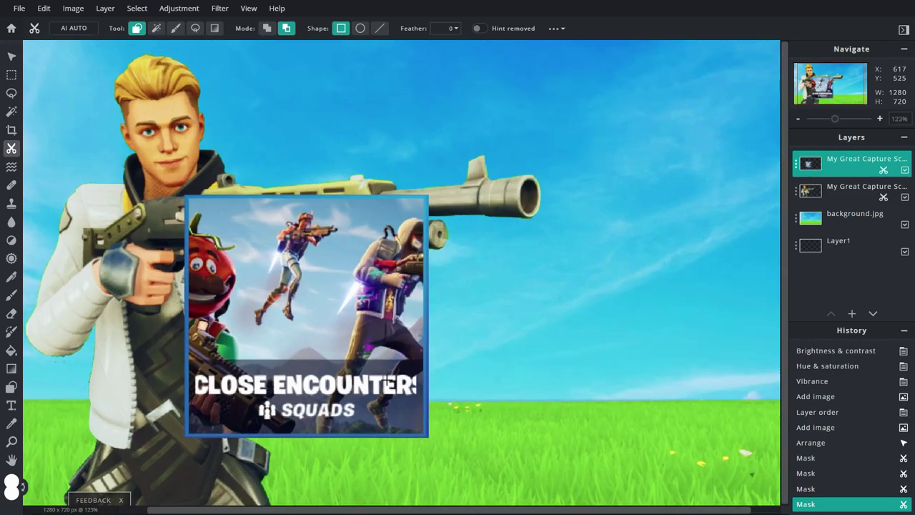
- Mask away the leftover strip below the Close Encounters tile and move the tile into the sky beside the character's gun barrel
left_click_drag(437, 440, 430, 485)
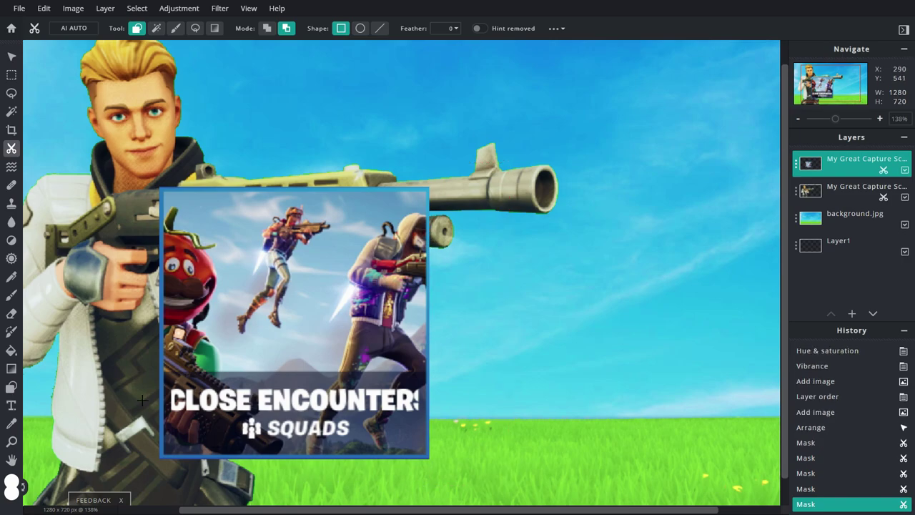
scroll(131, 306, "down", 3)
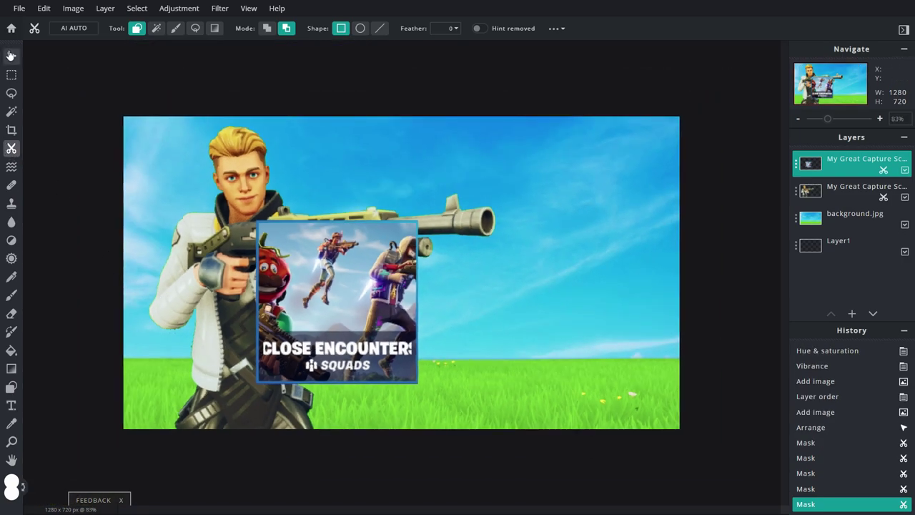
left_click(11, 55)
left_click_drag(366, 307, 550, 256)
scroll(518, 260, "down", 2)
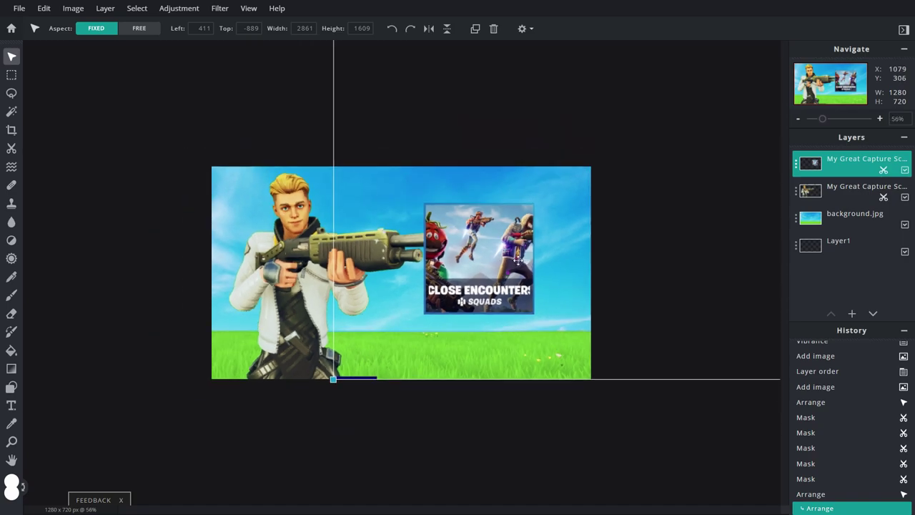
- Enlarge the tile layer proportionally to 3355 x 1887, reposition the tile in the canvas's right half and tilt it slightly clockwise
left_click_drag(333, 379, 189, 472)
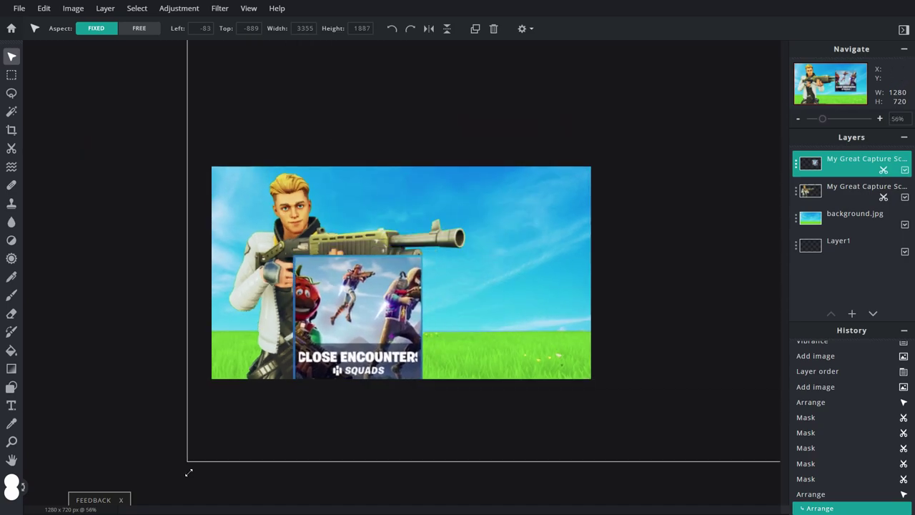
left_click_drag(349, 359, 490, 291)
scroll(508, 282, "down", 3)
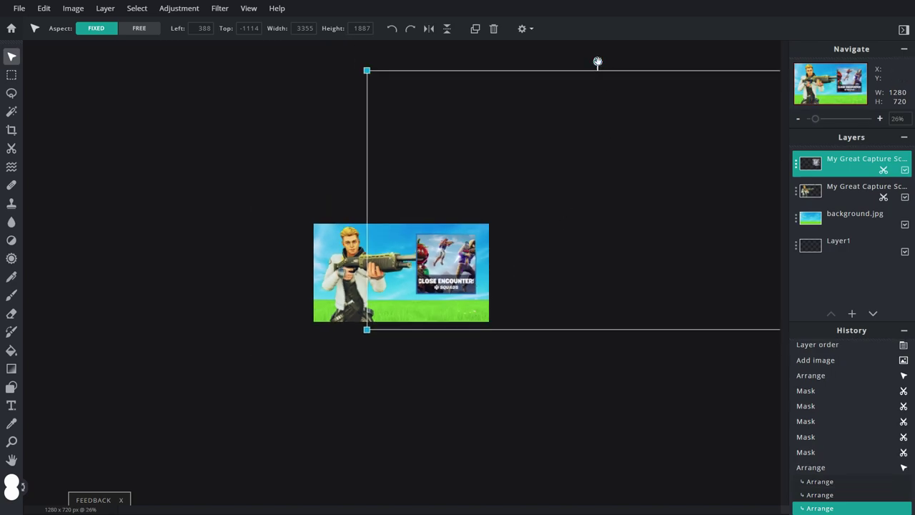
left_click_drag(597, 61, 600, 62)
scroll(488, 285, "up", 2)
scroll(488, 285, "up", 2)
scroll(489, 284, "down", 1)
- Place the Close Encounters tile layer directly beneath the character layer and deselect it
left_click_drag(822, 167, 822, 193)
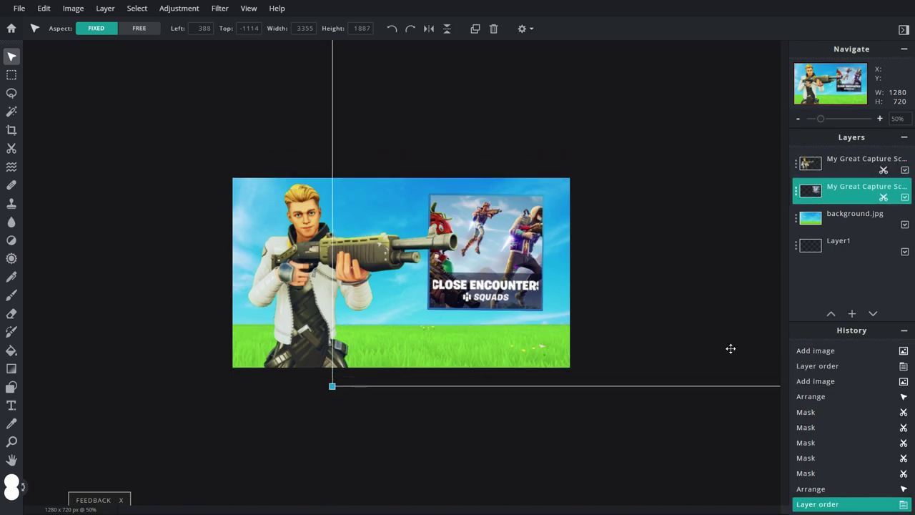
left_click(565, 467)
scroll(472, 227, "up", 2)
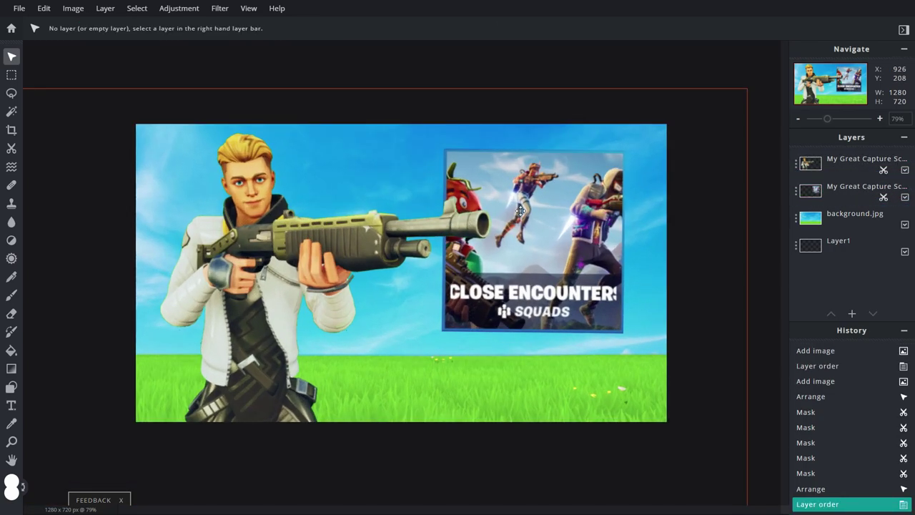
scroll(492, 231, "down", 2)
- Sharpen the Close Encounters tile layer with an amount of 30
left_click(822, 191)
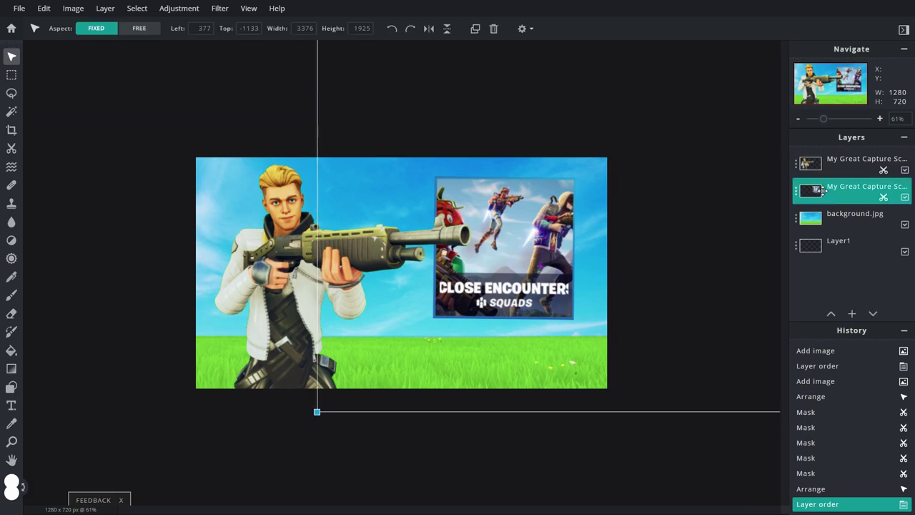
left_click(190, 8)
mouse_move(218, 13)
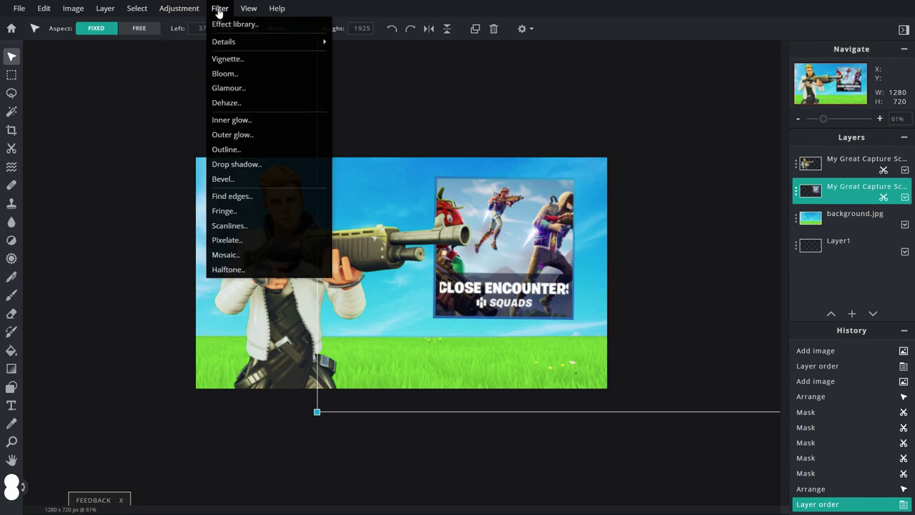
mouse_move(240, 49)
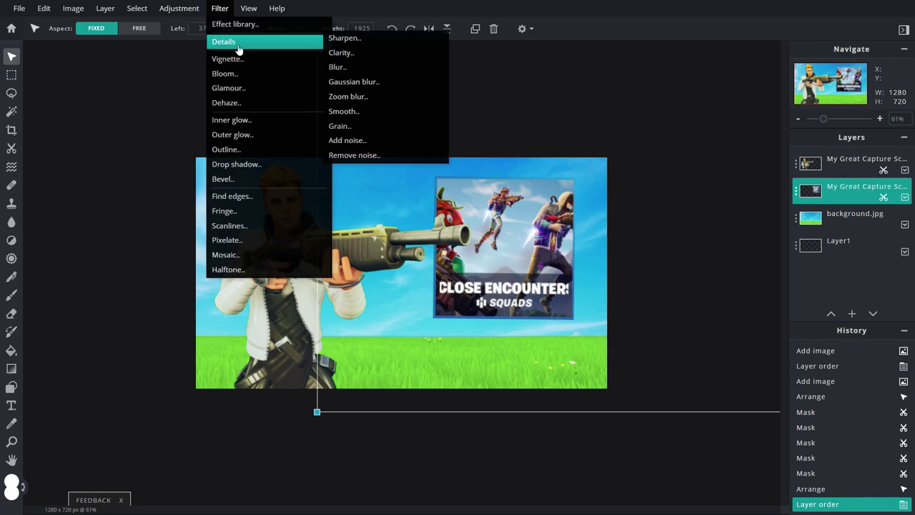
left_click(330, 38)
left_click_drag(503, 299, 552, 298)
left_click_drag(558, 251, 637, 333)
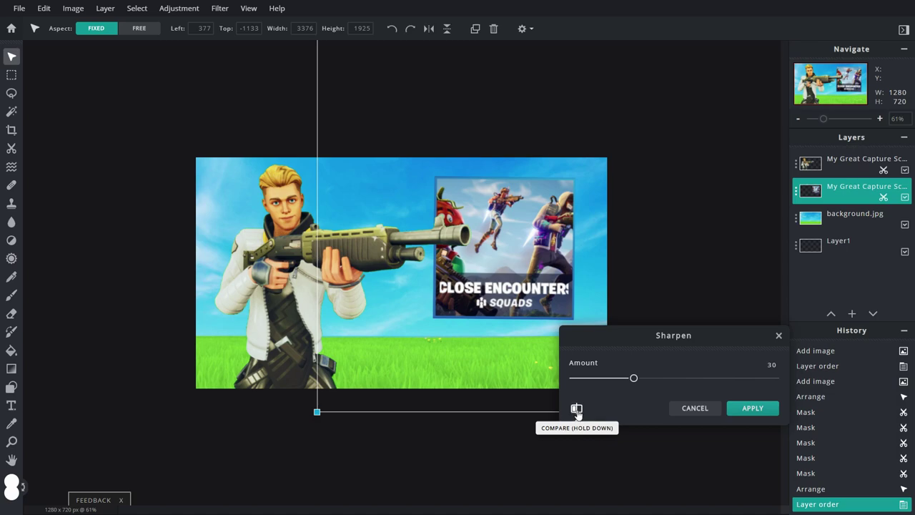
left_click(753, 411)
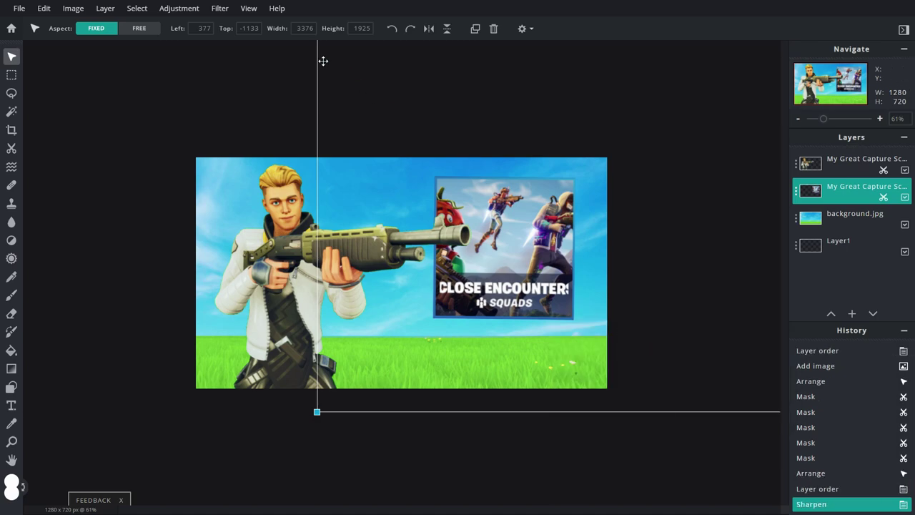
- Raise the tile layer's saturation to 55 with the Hue & saturation adjustment and deselect the layer
left_click(179, 8)
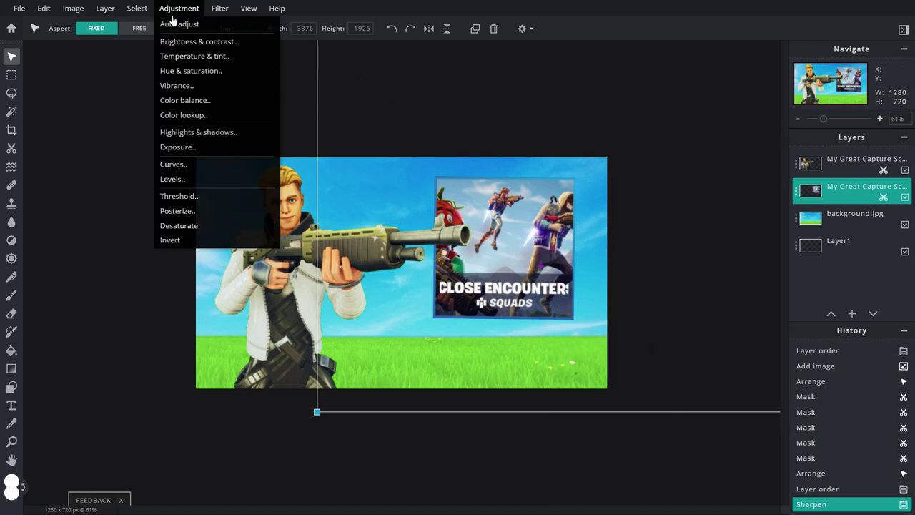
left_click(191, 71)
left_click_drag(715, 413, 730, 413)
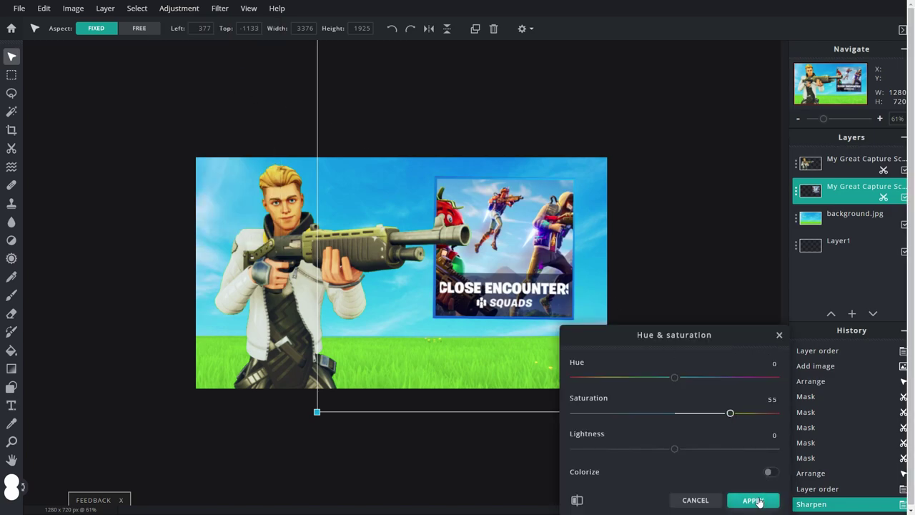
left_click(757, 501)
left_click(744, 453)
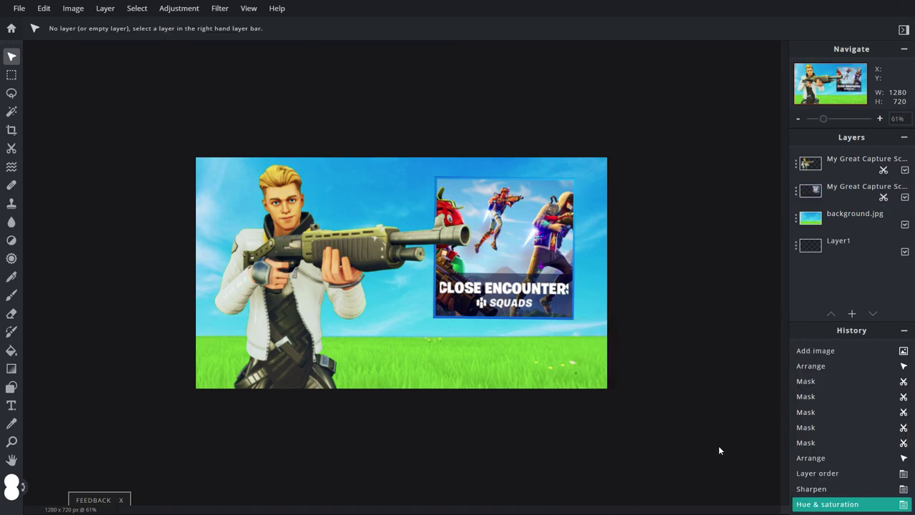
scroll(719, 450, "up", 4)
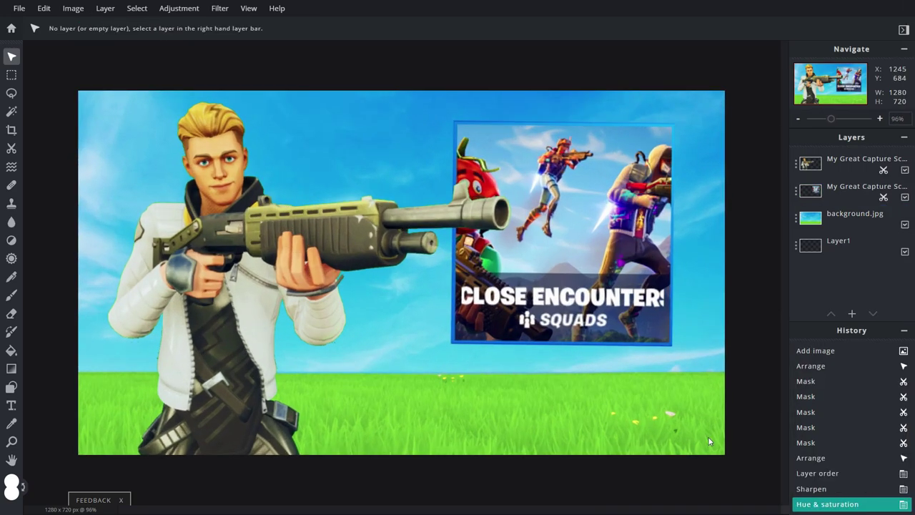
scroll(708, 439, "down", 2)
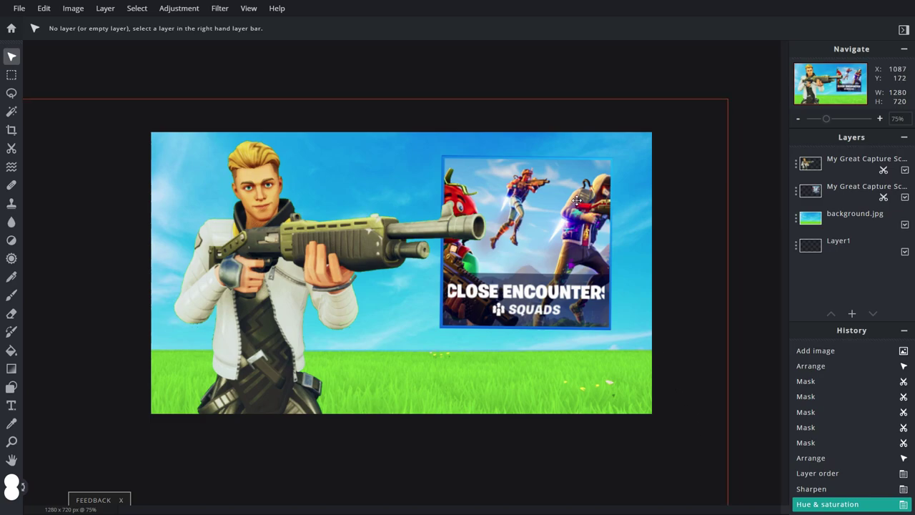
scroll(431, 244, "down", 1)
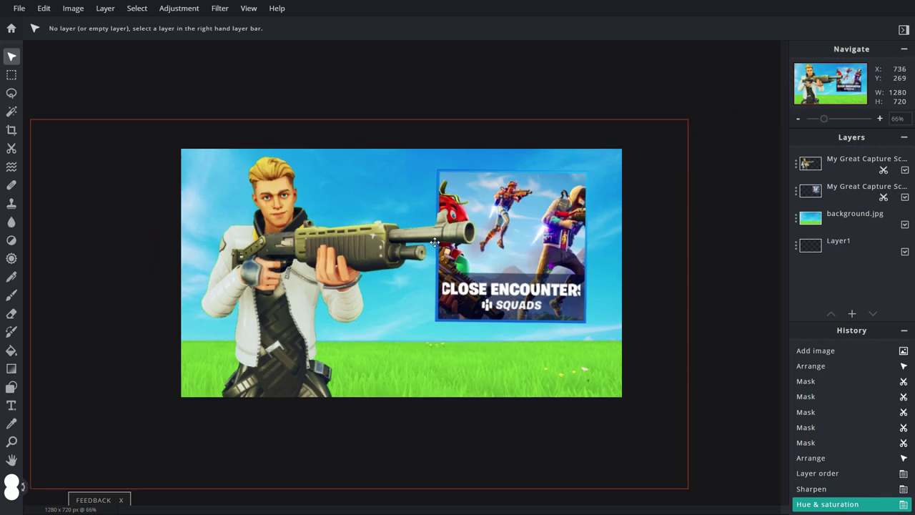
- Add a new text layer reading "ENCOUNTERS"
left_click(851, 313)
left_click(756, 377)
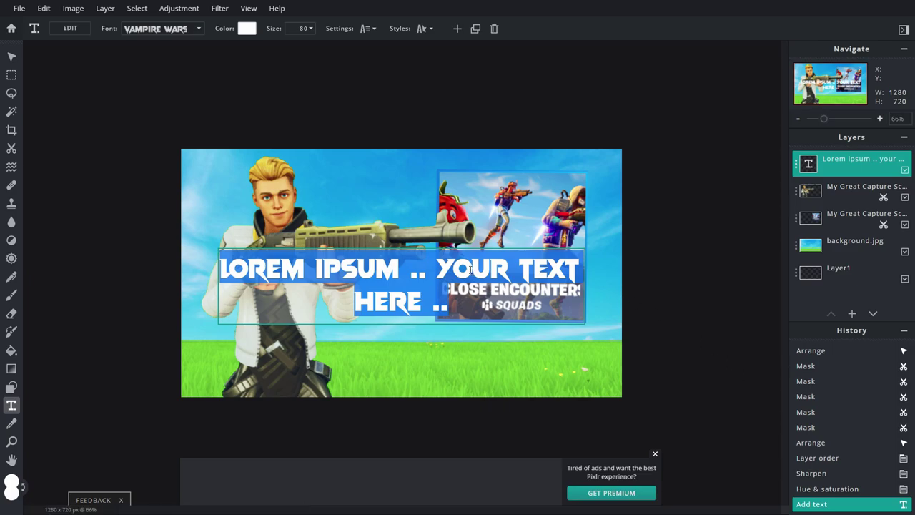
type("ENCOU")
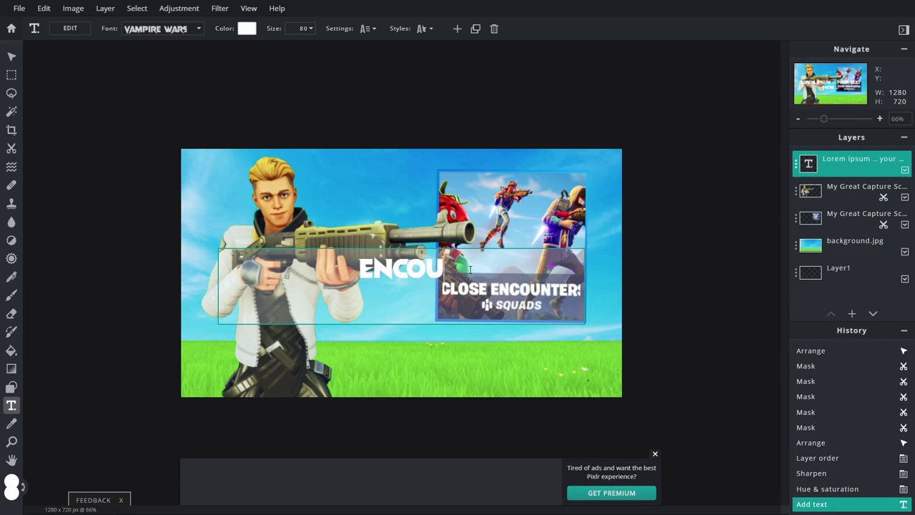
type("NTERS")
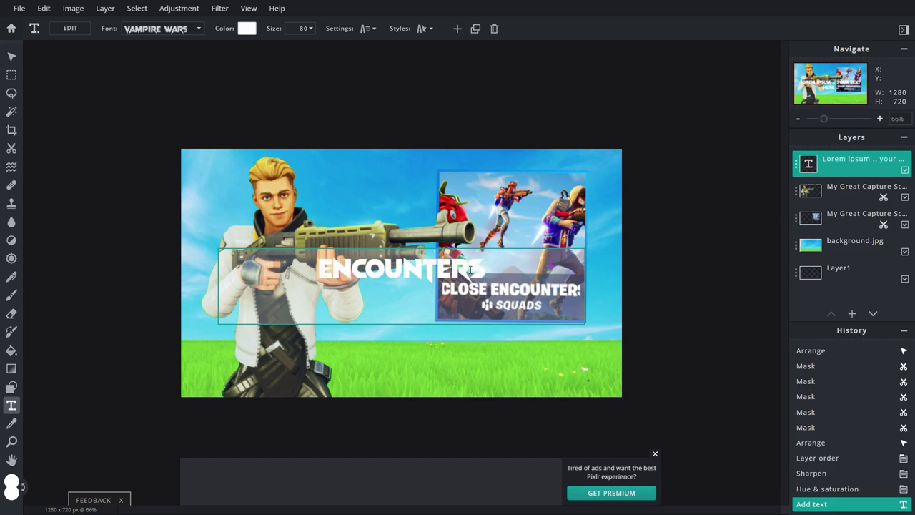
- Set the ENCOUNTERS text's font to Burbankbigregular-black and move it down to just above the grass
left_click(182, 31)
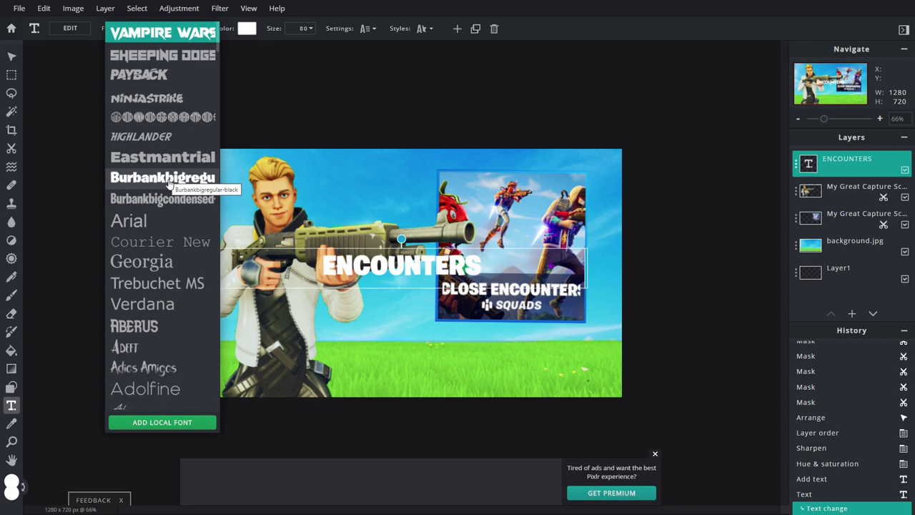
left_click(166, 180)
scroll(394, 265, "up", 5)
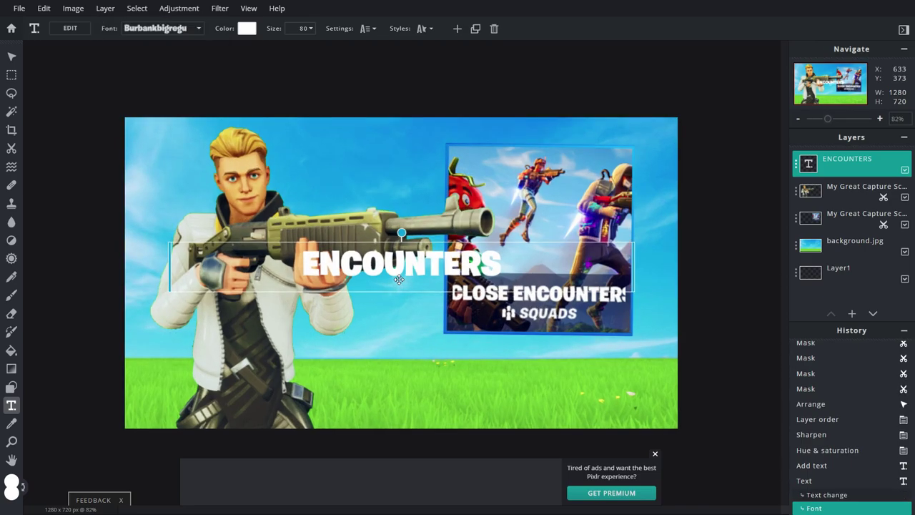
left_click_drag(392, 254, 374, 351)
scroll(374, 351, "down", 5)
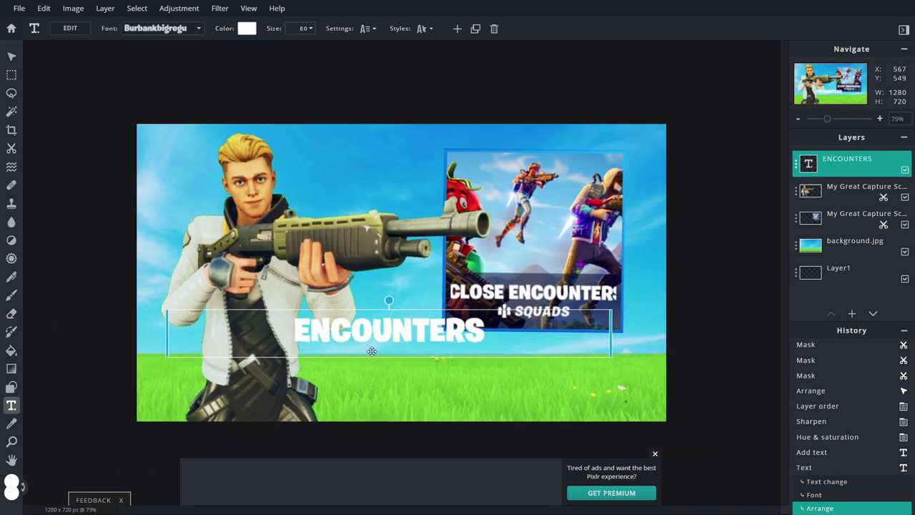
- Set the ENCOUNTERS text size to 120 and move it to the canvas's lower left over the character's waist
left_click(301, 28)
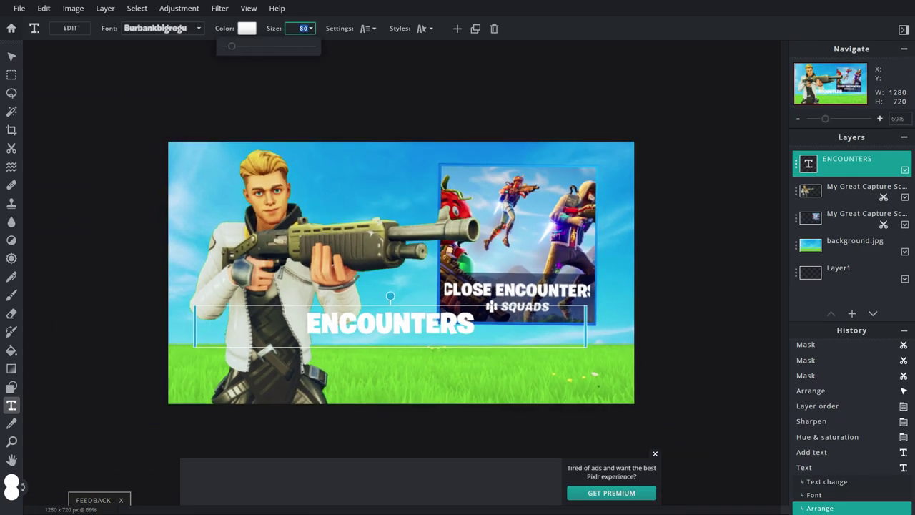
type("120")
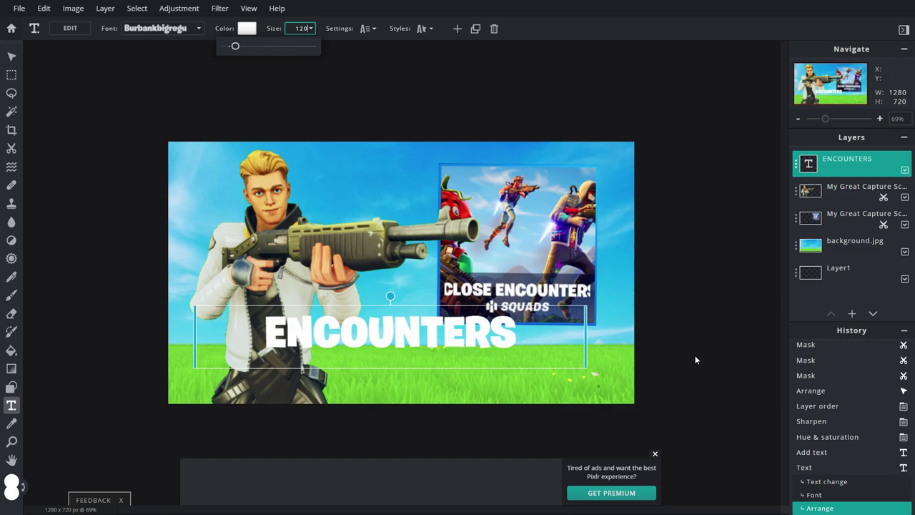
left_click(421, 362)
left_click_drag(429, 337, 379, 355)
scroll(388, 351, "up", 1)
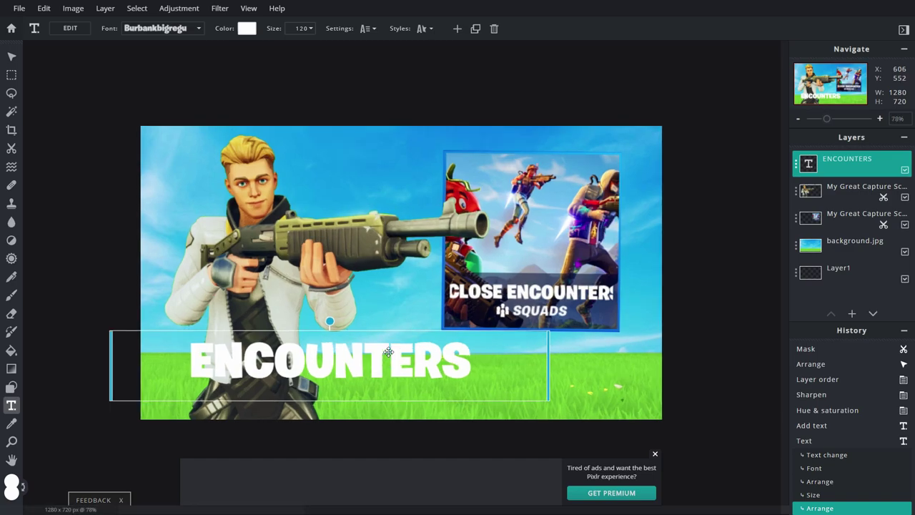
- Rasterize the ENCOUNTERS text layer and shift it slightly further toward the canvas's lower-left corner
left_click(113, 8)
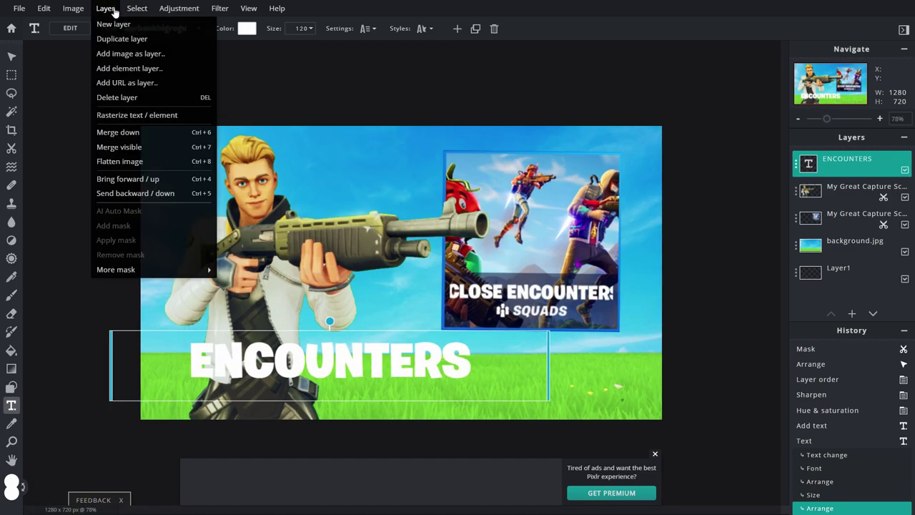
left_click(124, 120)
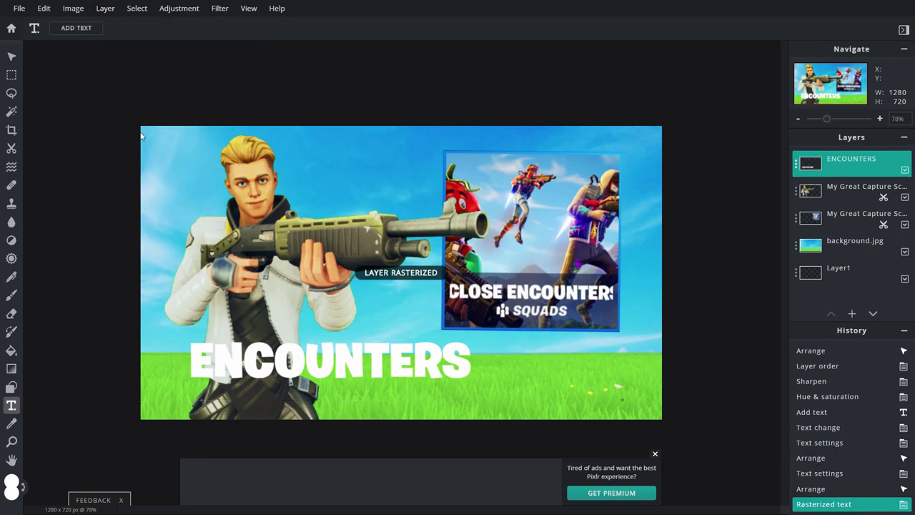
left_click(11, 57)
left_click_drag(372, 386, 350, 393)
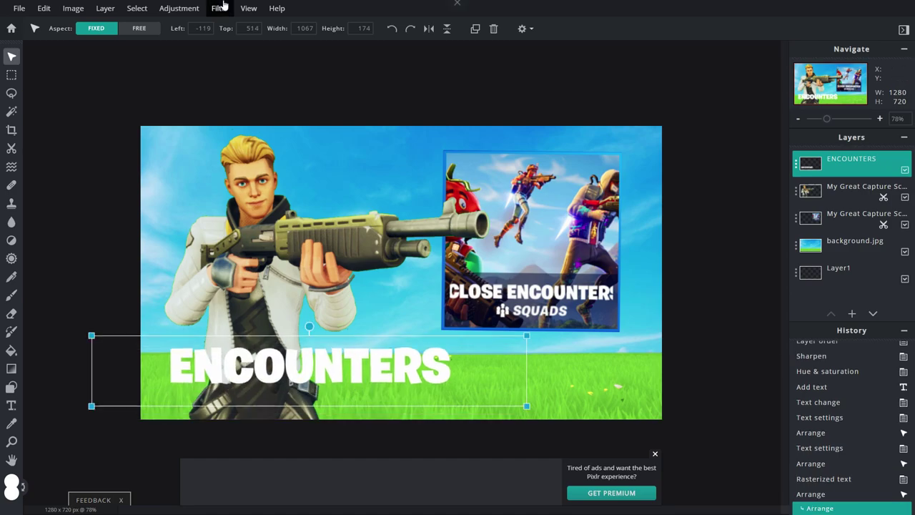
- Select the pixels of the ENCOUNTERS lettering and activate the linear Gradient tool
left_click(147, 13)
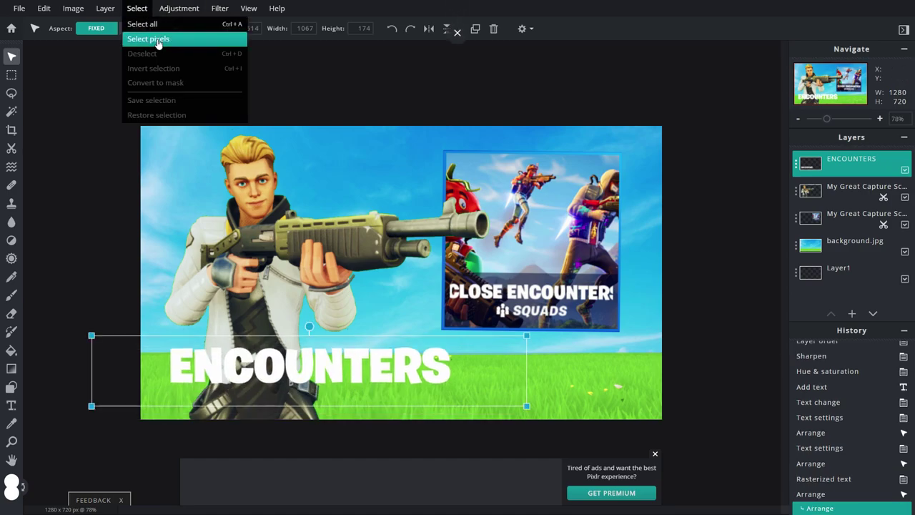
left_click(159, 40)
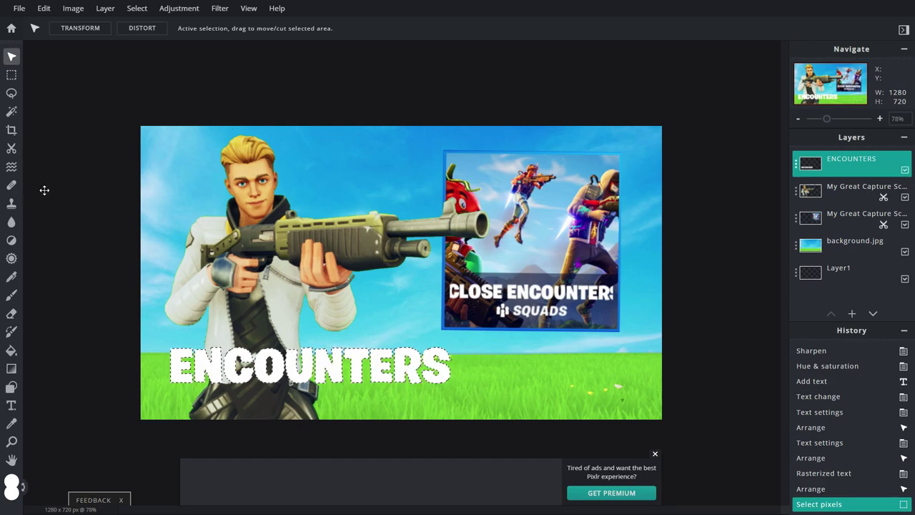
left_click(12, 370)
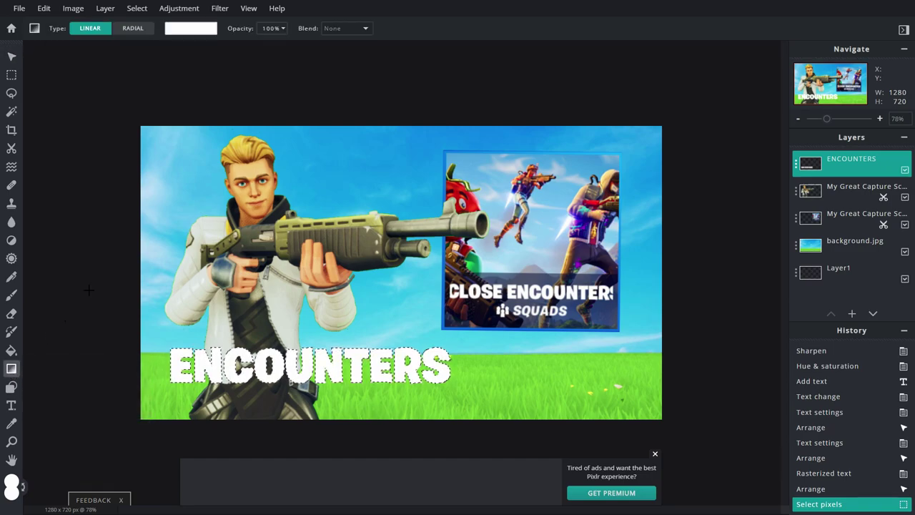
- Set the linear gradient's start colour to yellow #F6FF00
left_click(173, 32)
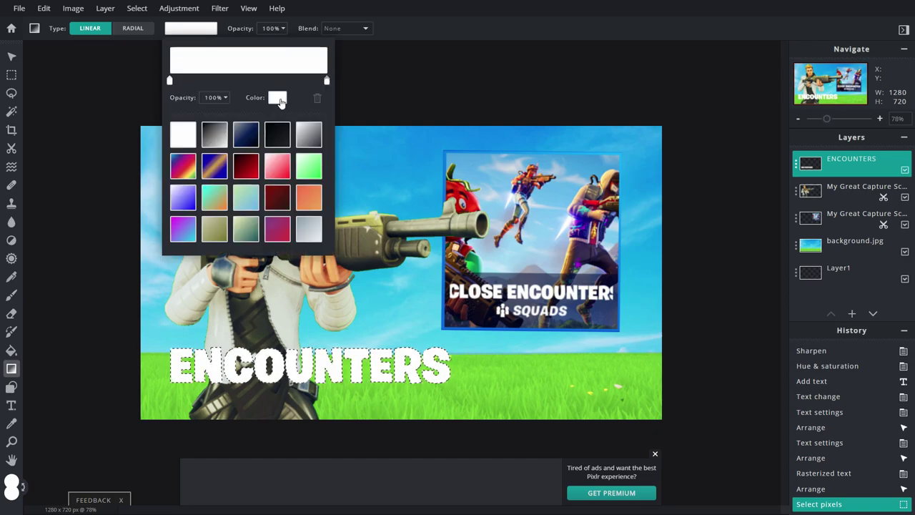
left_click(278, 98)
left_click_drag(706, 437, 702, 422)
left_click_drag(664, 370, 715, 281)
left_click_drag(704, 420, 706, 424)
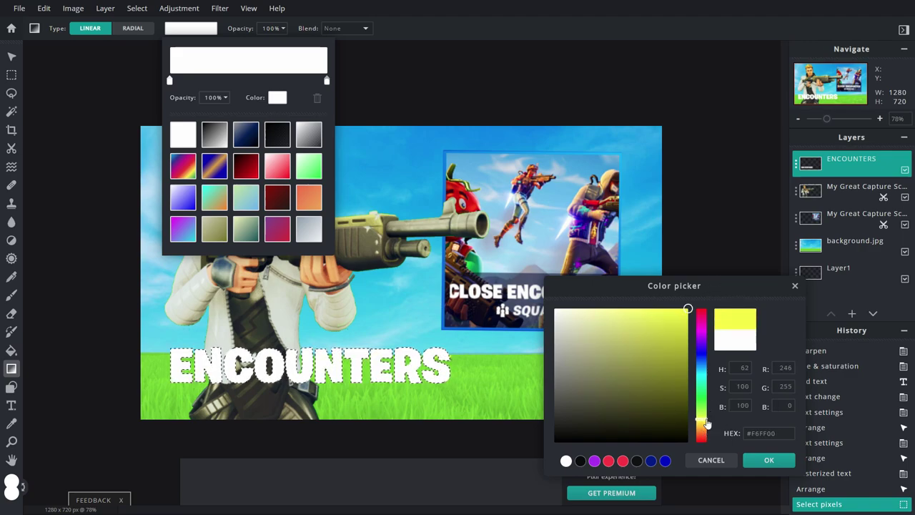
left_click(769, 460)
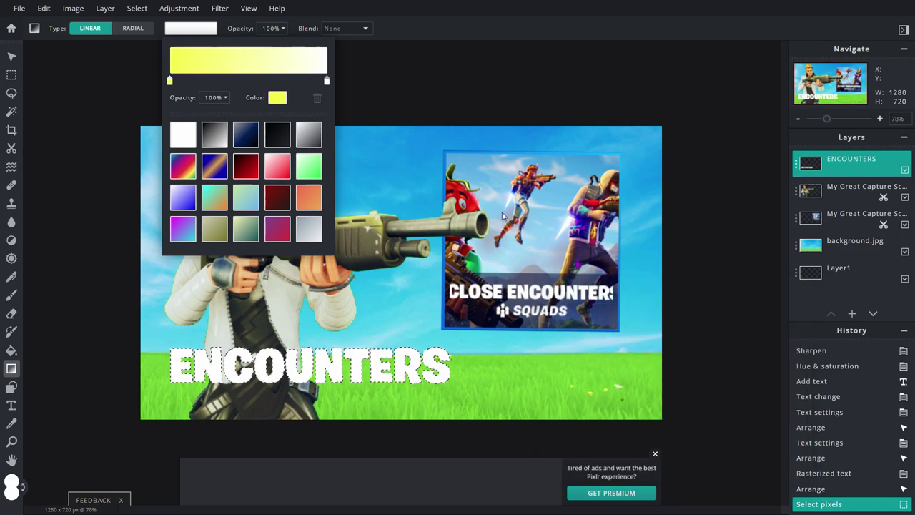
- Set the linear gradient's end colour to orange #FF9500
left_click(327, 81)
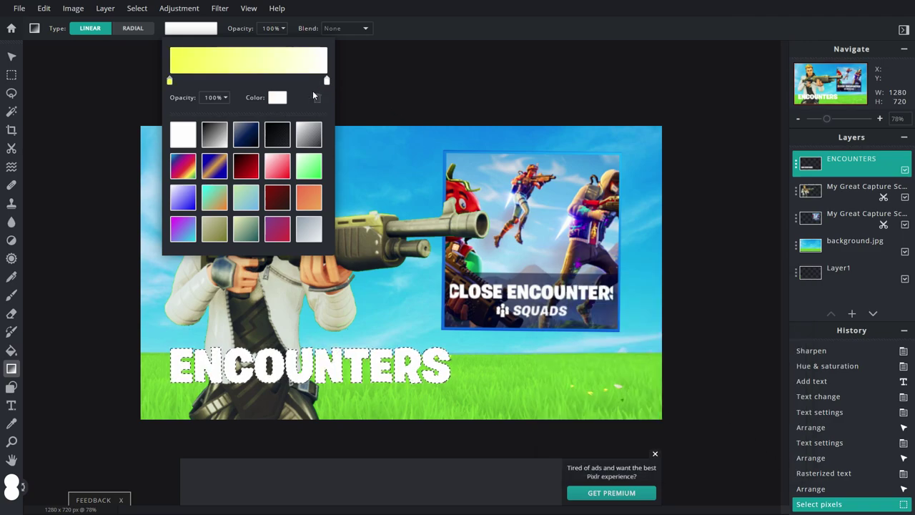
left_click(277, 97)
mouse_move(699, 443)
left_mouse_down()
mouse_move(701, 423)
mouse_move(700, 431)
left_mouse_up()
left_click_drag(626, 350, 722, 269)
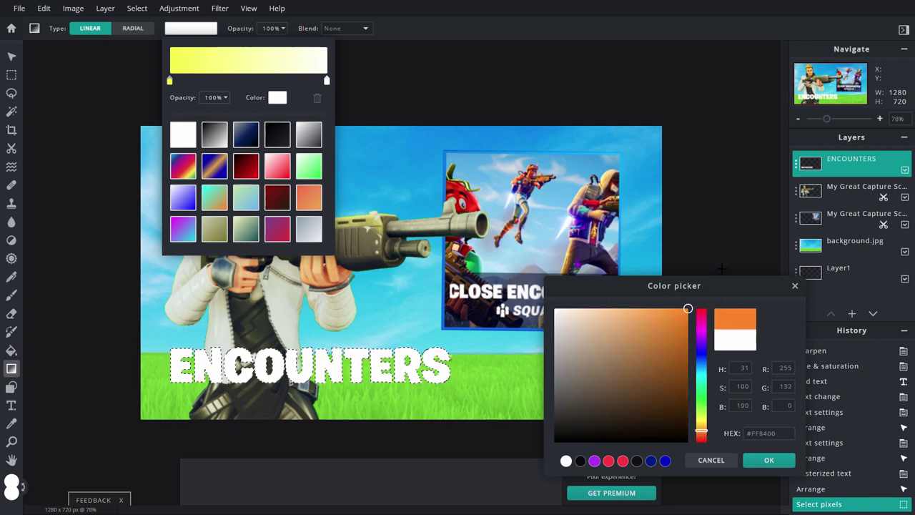
left_click(701, 429)
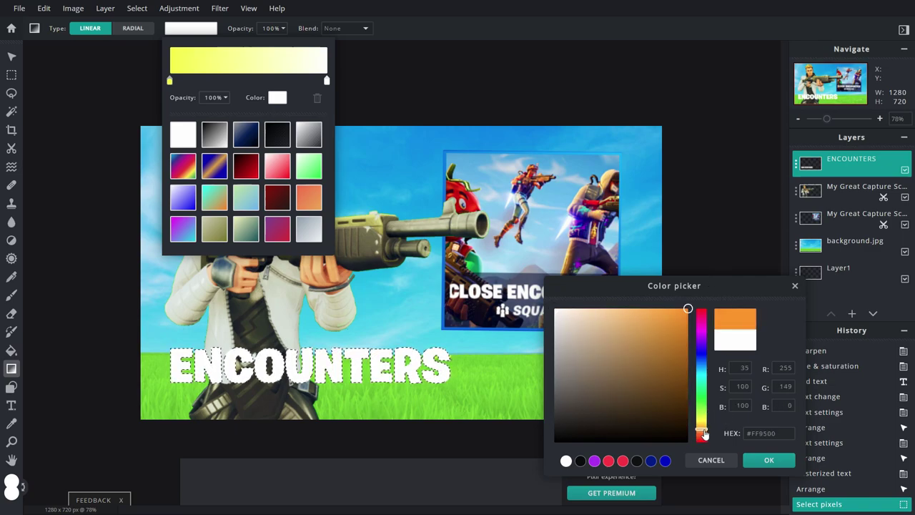
left_click(768, 460)
- Fill the selected ENCOUNTERS lettering with the gradient, yellow at the top to orange at the bottom, and deselect it
left_click(279, 356)
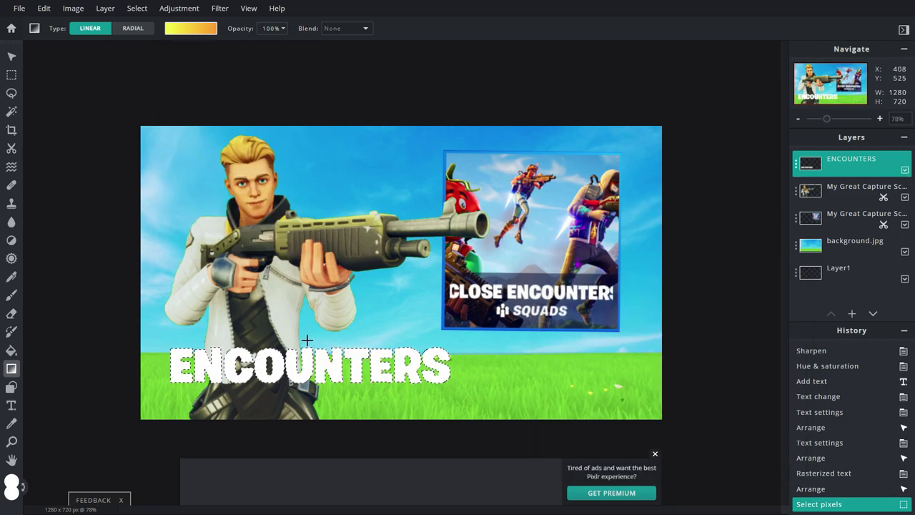
left_click_drag(307, 341, 306, 398)
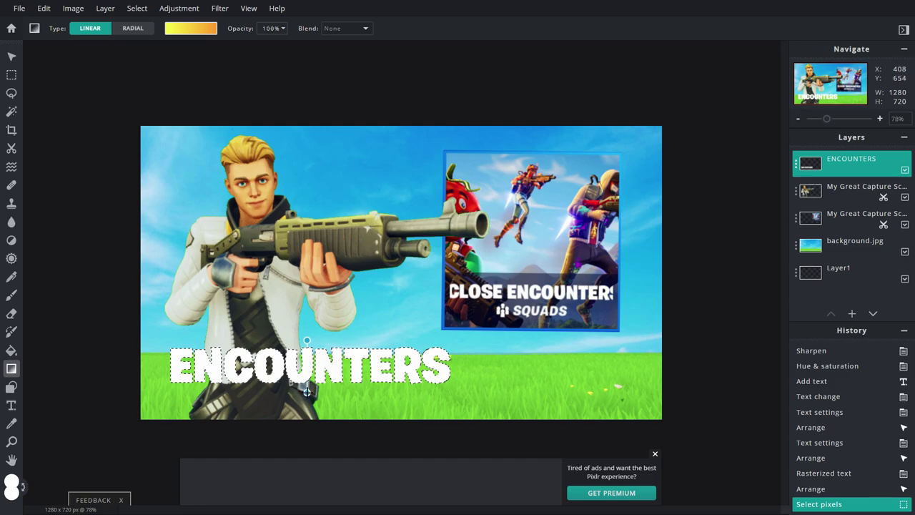
left_click_drag(306, 392, 306, 393)
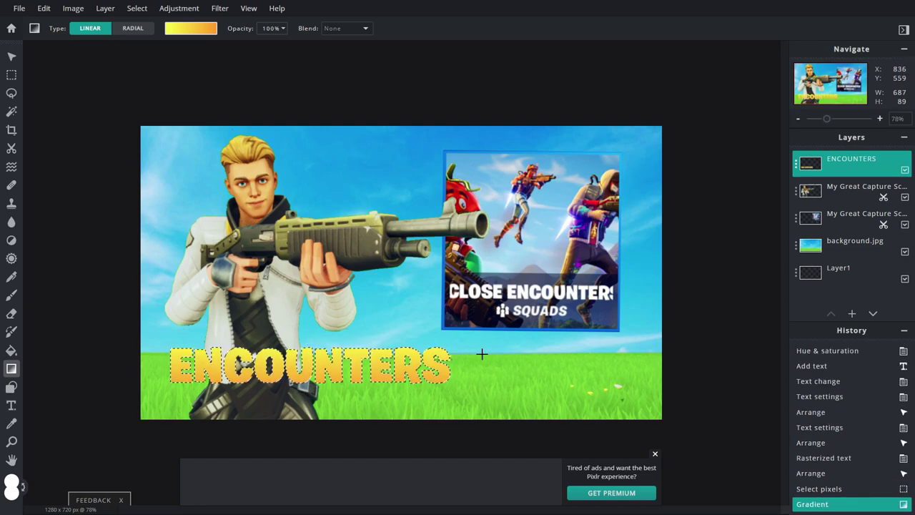
left_click(135, 13)
left_click(134, 54)
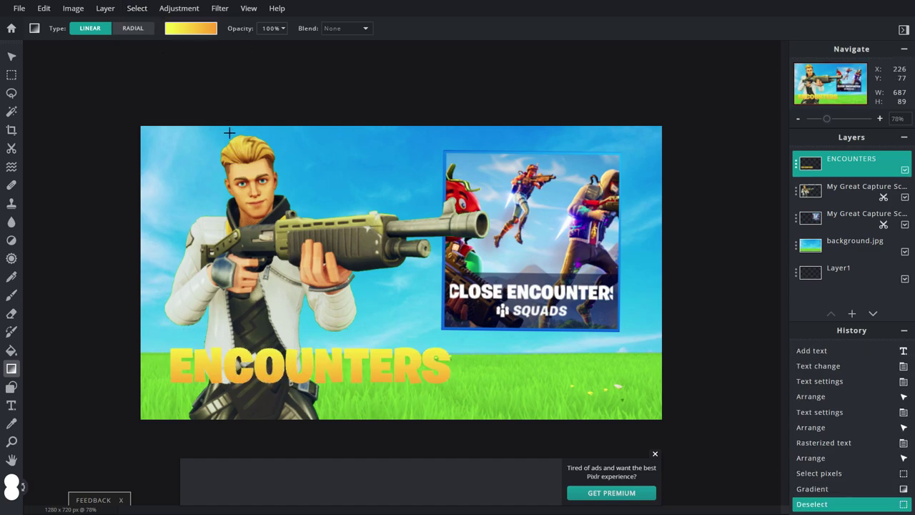
- Apply a black outline of size 13 at 100% opacity to the ENCOUNTERS lettering
left_click(221, 10)
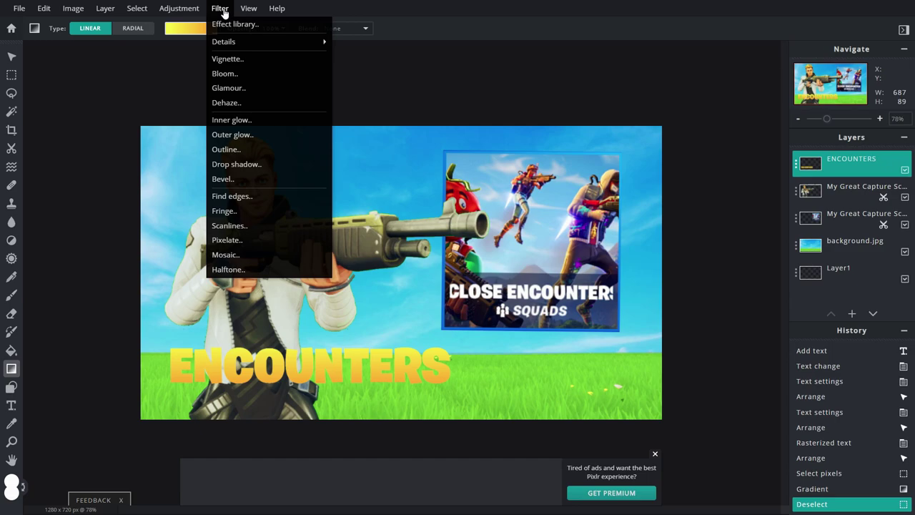
left_click(248, 152)
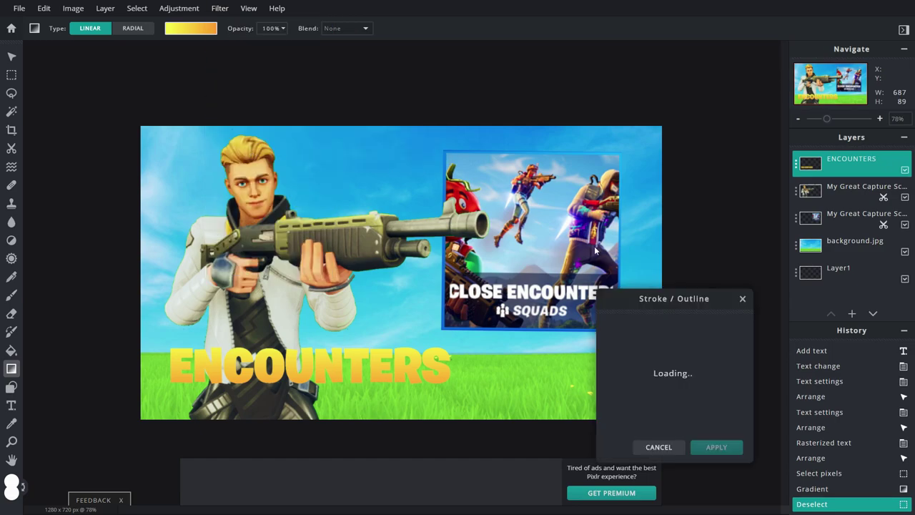
left_click(729, 335)
left_click(579, 390)
left_click_drag(579, 390, 524, 481)
left_click(762, 457)
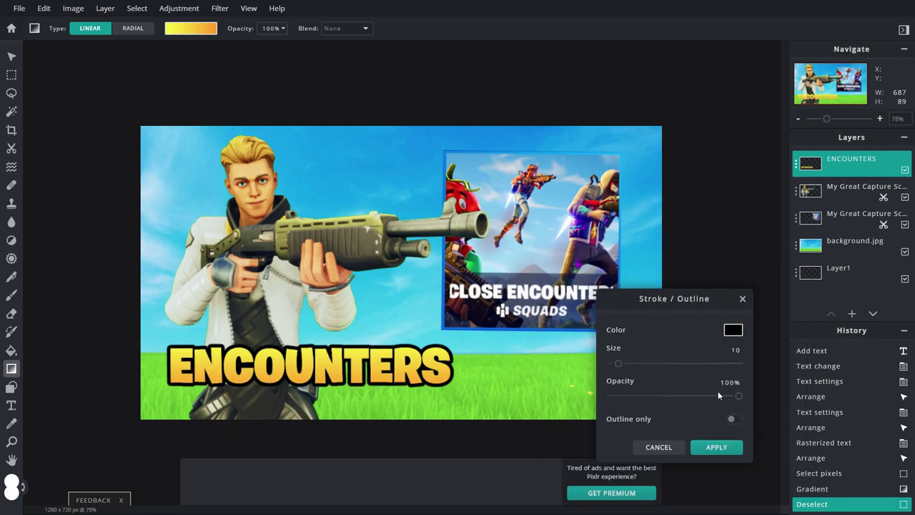
left_click_drag(619, 365, 621, 364)
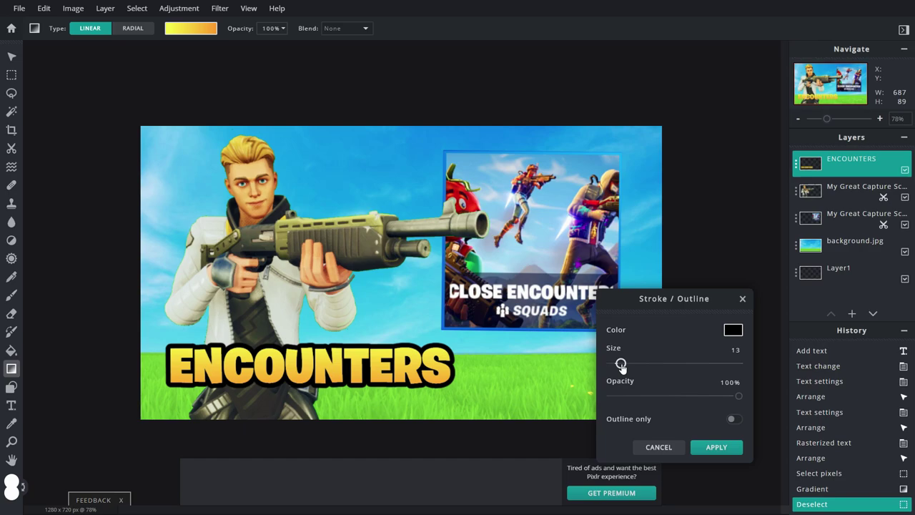
left_click(718, 447)
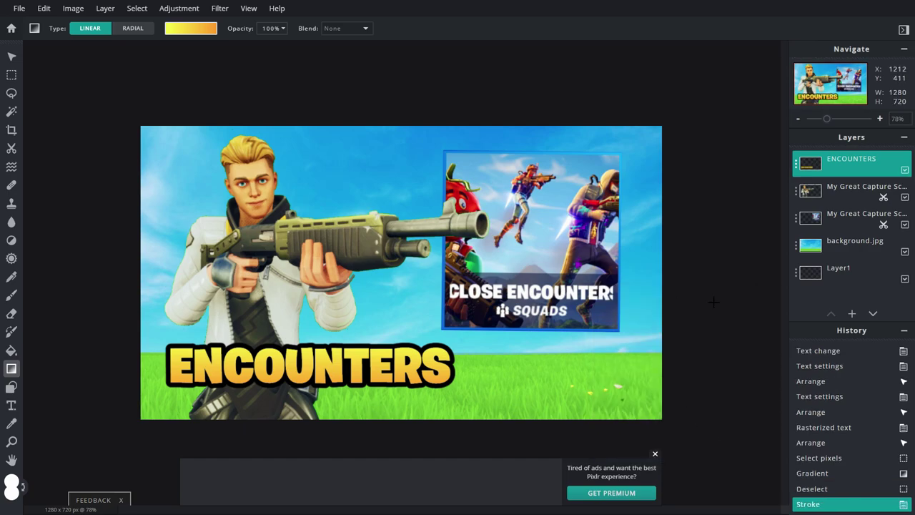
- Add the "blank label" picture from the ParkerDV Thumbnail Layout folder as a new image layer
left_click(851, 314)
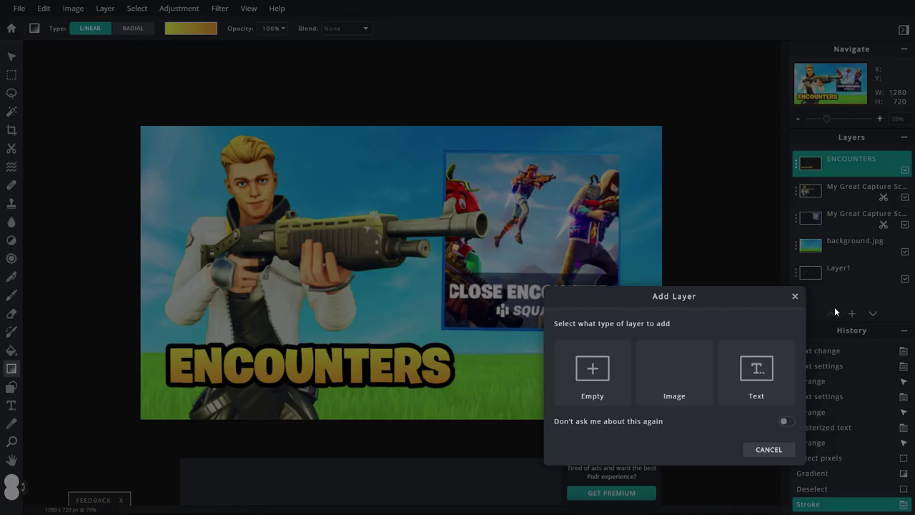
left_click(674, 378)
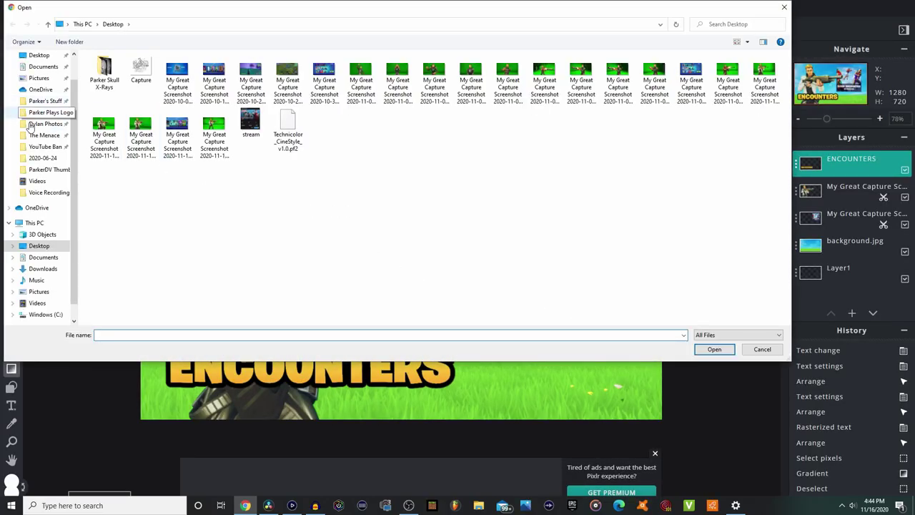
left_click(50, 169)
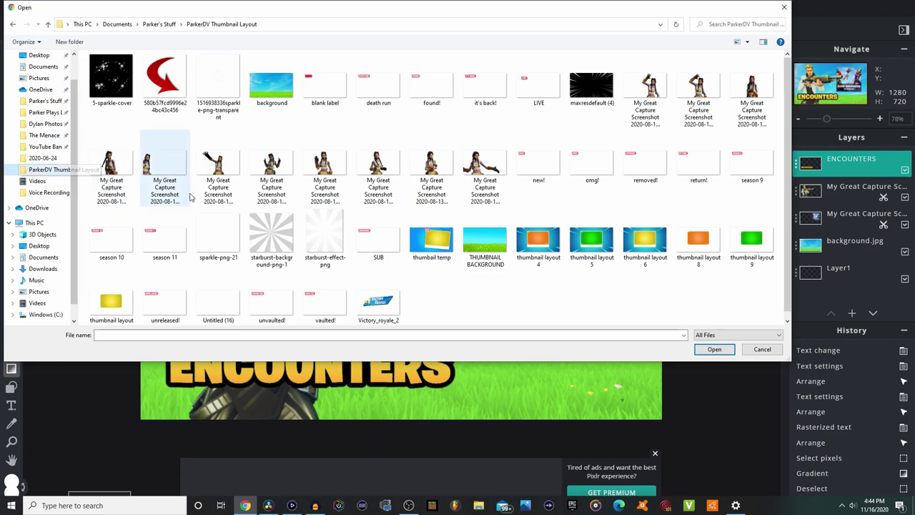
double_click(323, 85)
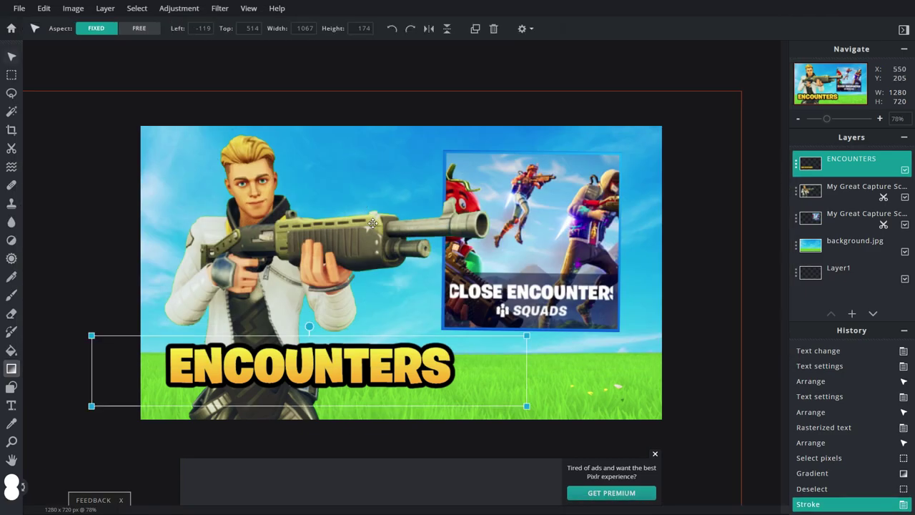
- Enlarge the blank label layer to about 1726 x 971 and place its red arrow just above the ENCOUNTERS lettering
left_click_drag(210, 154, 310, 233)
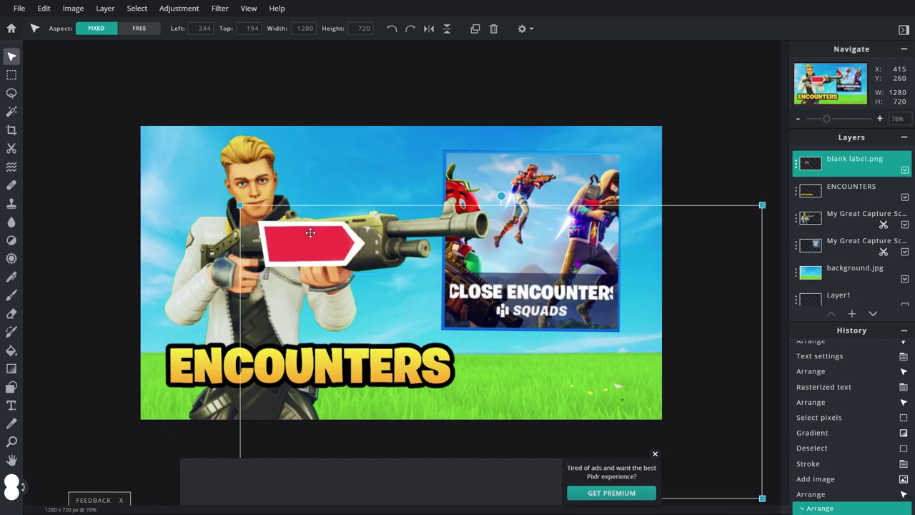
scroll(310, 233, "down", 3)
scroll(310, 233, "down", 2)
scroll(400, 313, "up", 9)
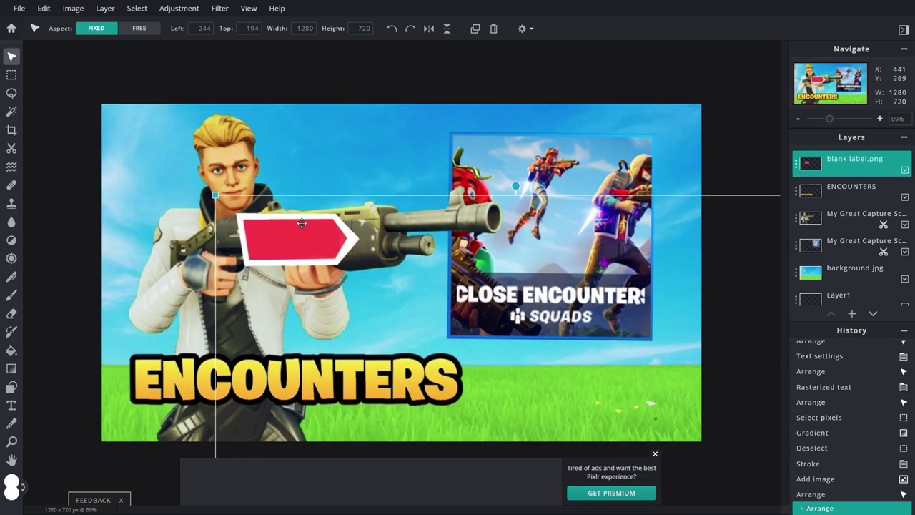
scroll(293, 216, "up", 4)
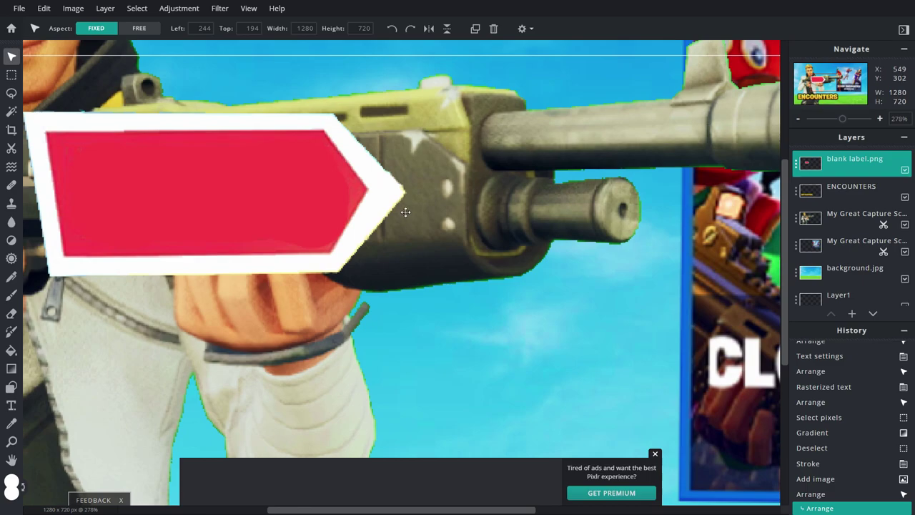
scroll(377, 226, "down", 4)
left_click_drag(591, 238, 686, 184)
left_click_drag(446, 238, 405, 321)
scroll(301, 305, "up", 5)
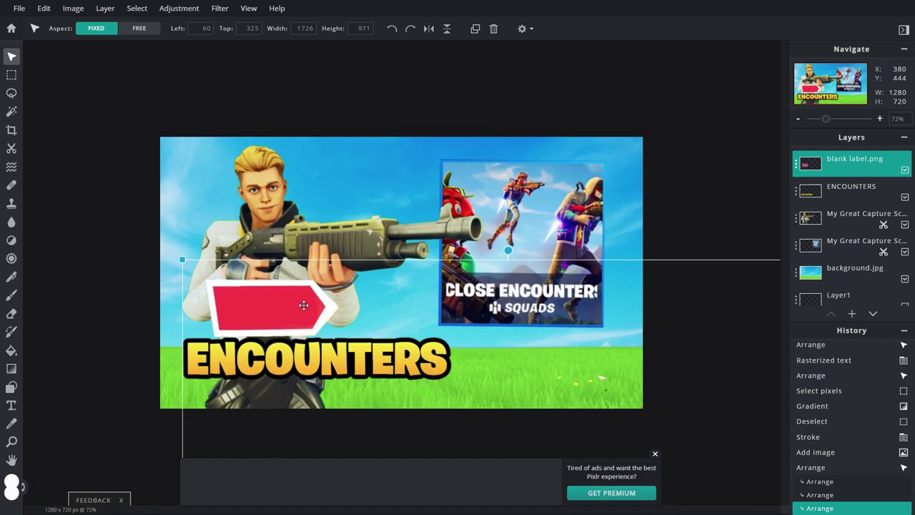
scroll(300, 307, "down", 2)
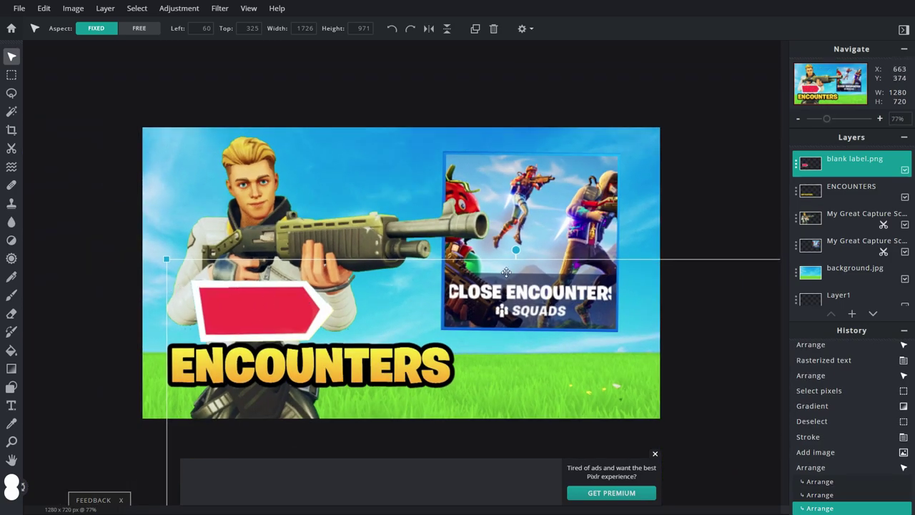
- Duplicate the blank label layer and shift the copy about 168 px to the right to lengthen the red arrow
left_click(796, 171)
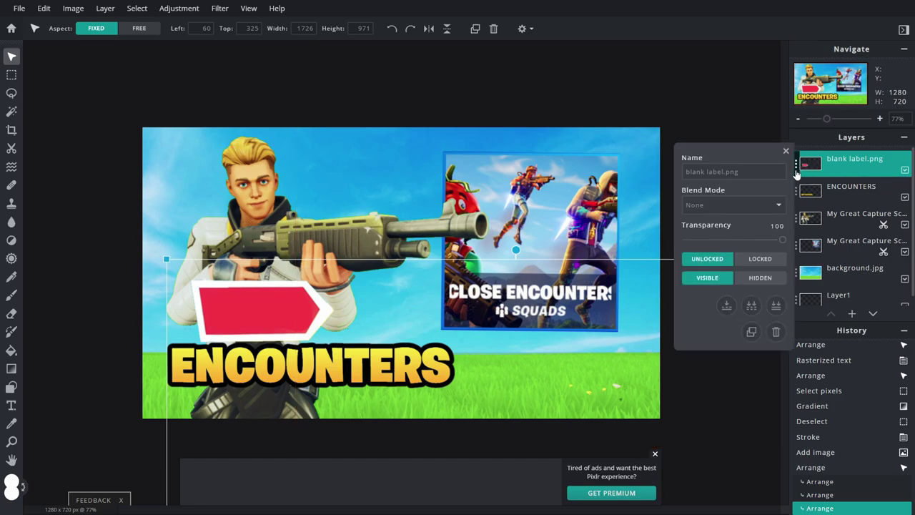
left_click(751, 333)
left_click_drag(298, 316, 357, 323)
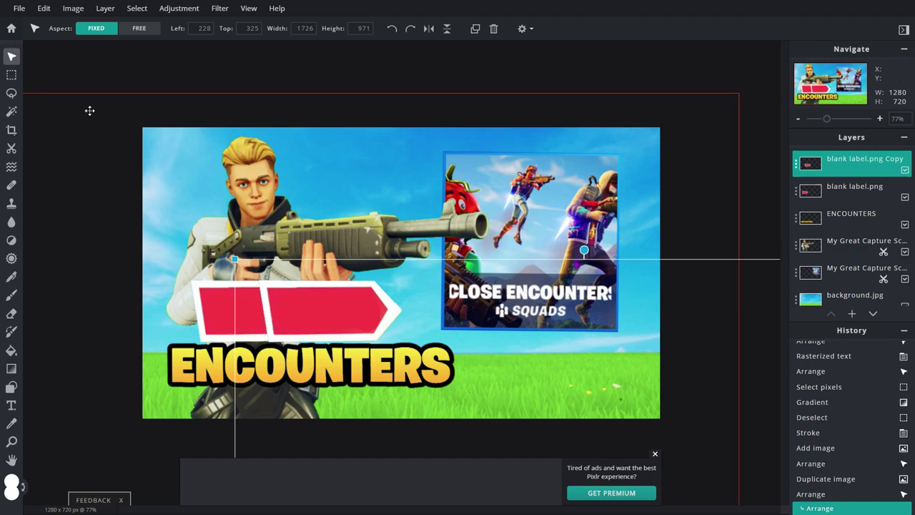
- Cut away the label copy's white left edge with a rectangular remove mask so the two red areas merge
left_click(14, 152)
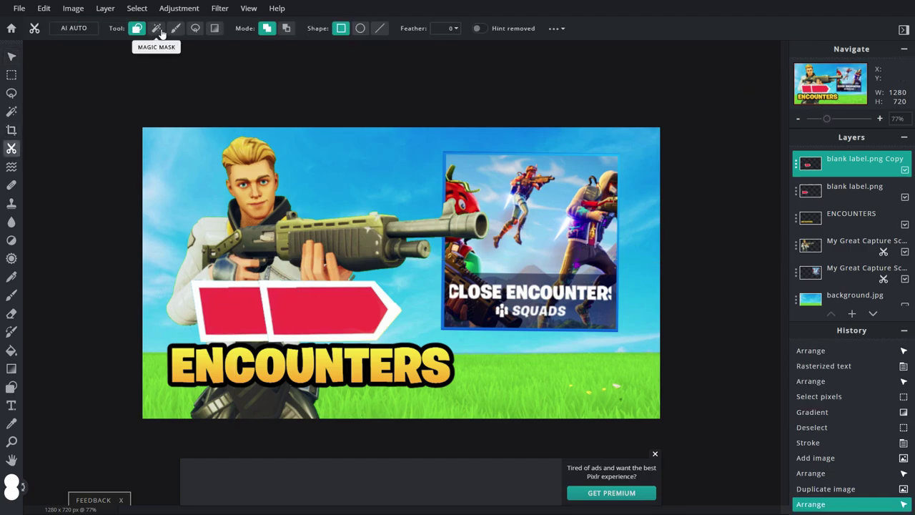
left_click(286, 28)
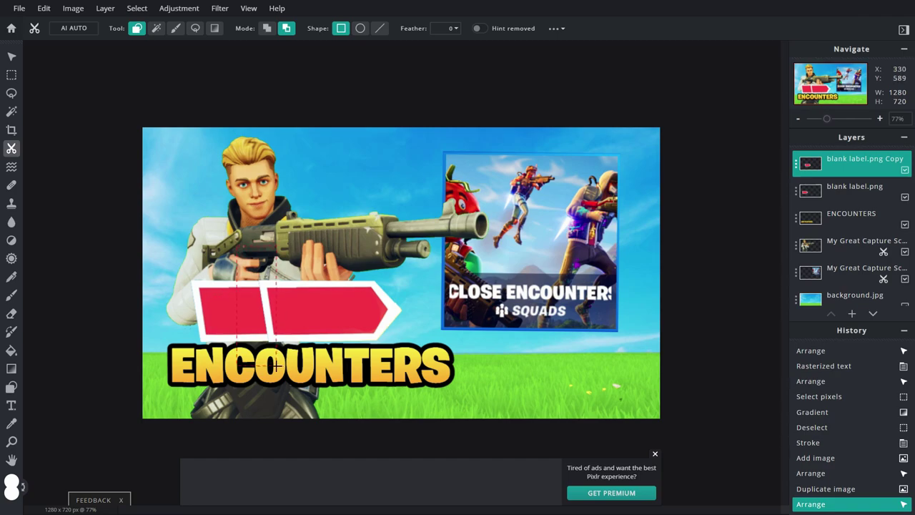
left_click_drag(276, 365, 275, 365)
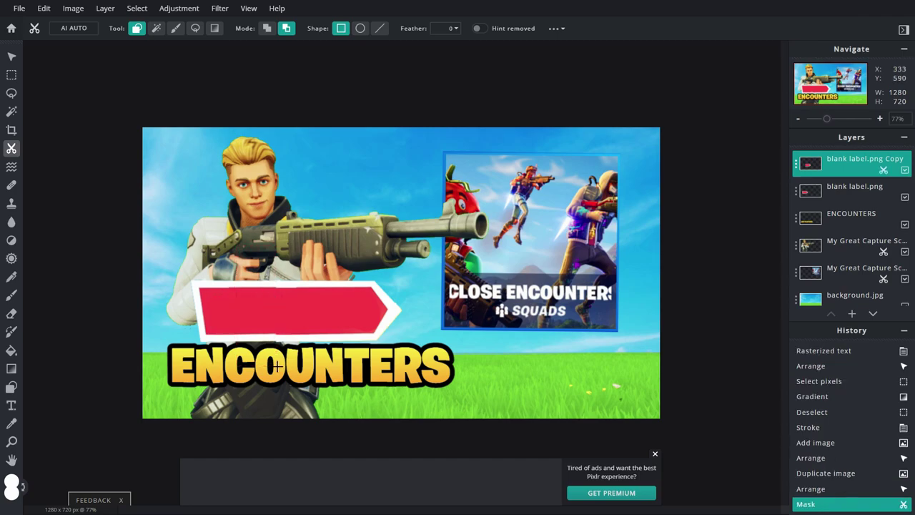
- Resize the label copy to about 1708 x 961 and position it at about left 248, top 323 to align with the original
left_click(11, 57)
scroll(273, 322, "up", 2)
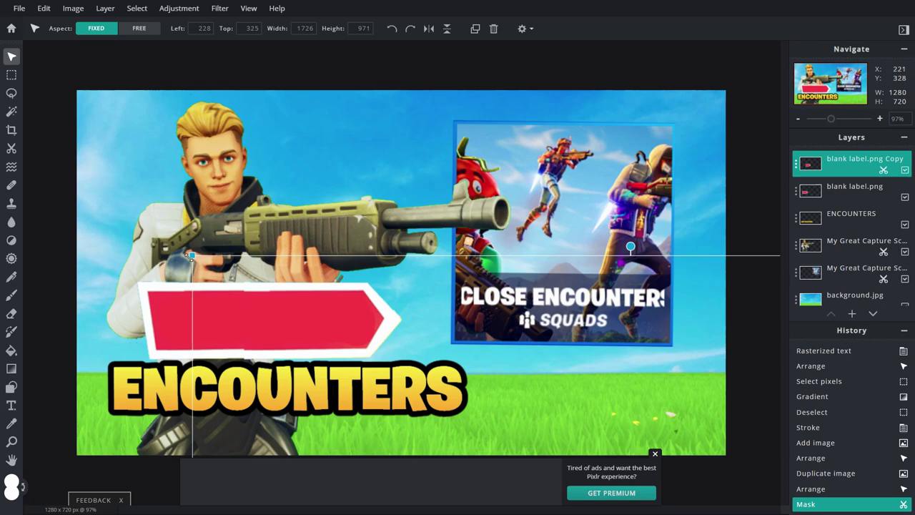
left_click_drag(192, 255, 201, 260)
left_click_drag(364, 338, 364, 332)
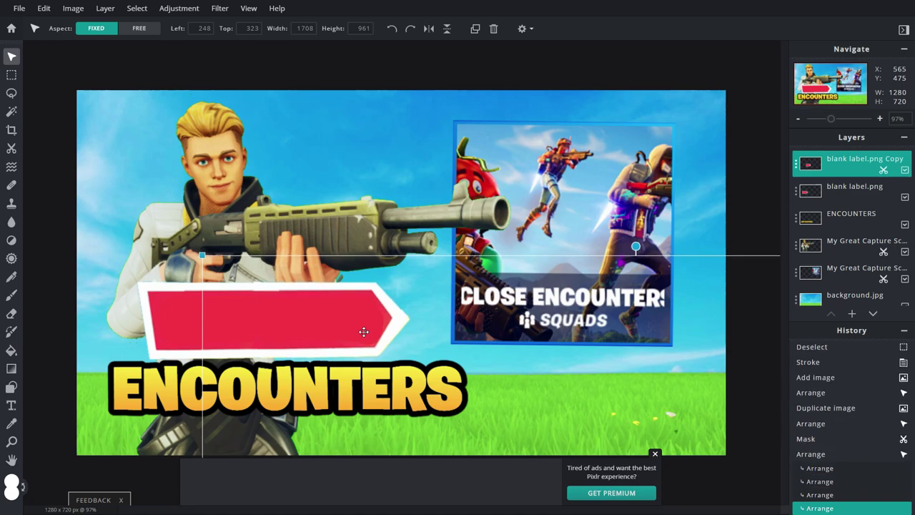
scroll(663, 235, "down", 5)
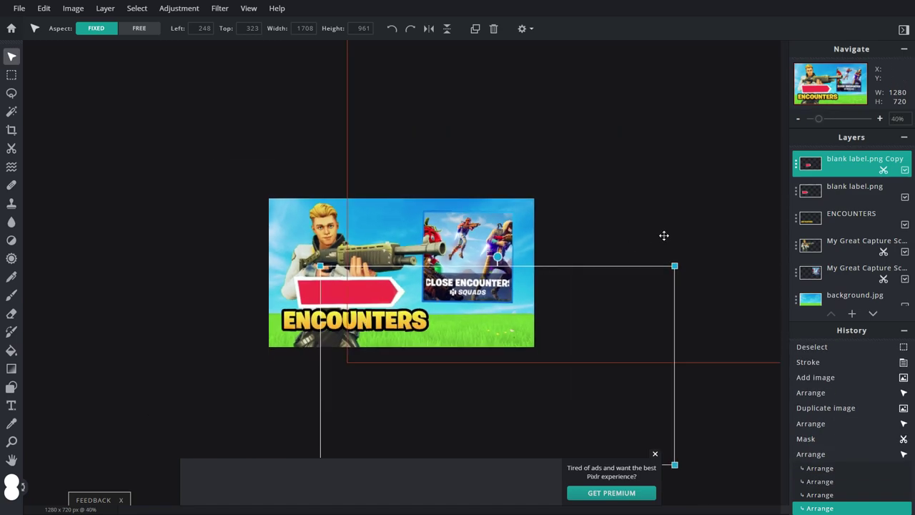
- Add a white text layer reading CLOSE in the Burbankbigregu font and place it over the red arrow
left_click(851, 313)
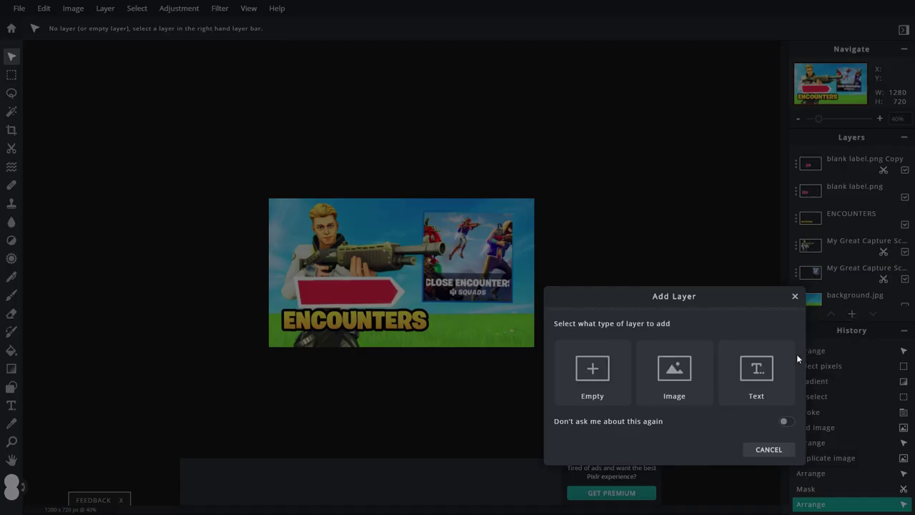
left_click(757, 372)
type("CLOSE")
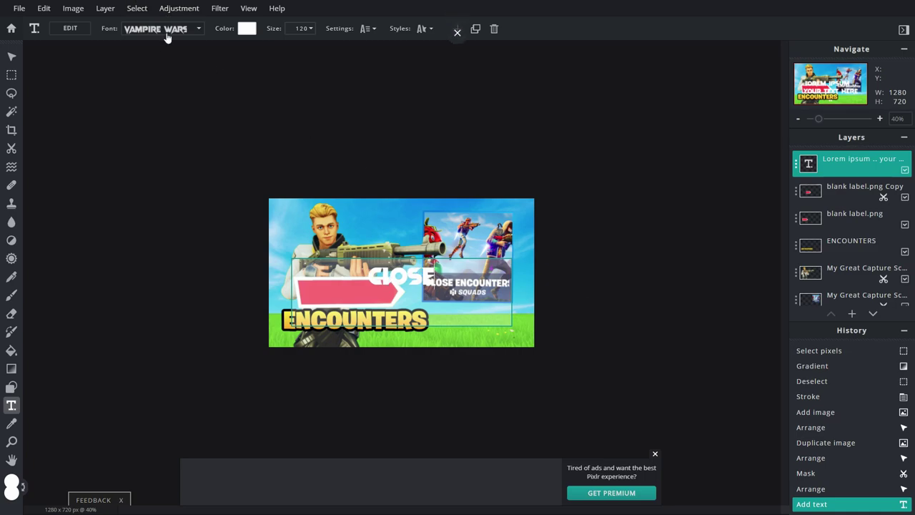
left_click(167, 33)
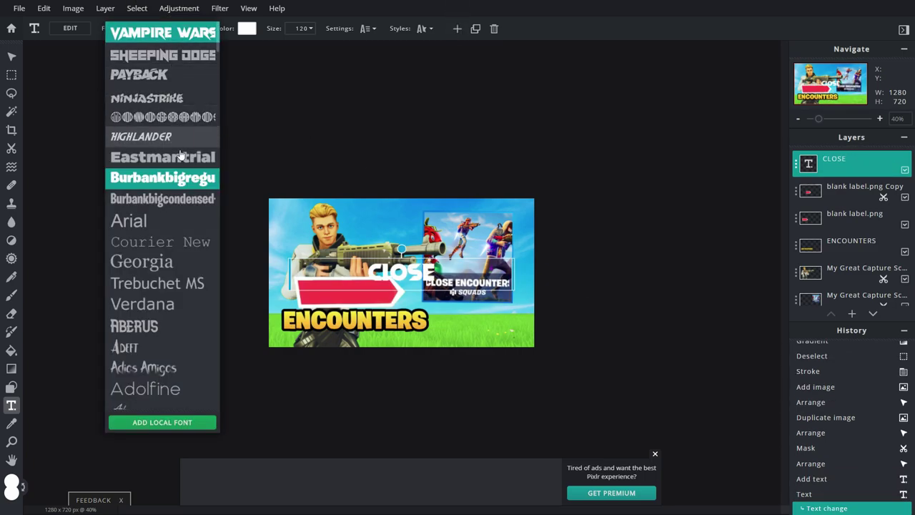
left_click(178, 173)
scroll(254, 234, "up", 4)
left_click_drag(406, 271, 282, 308)
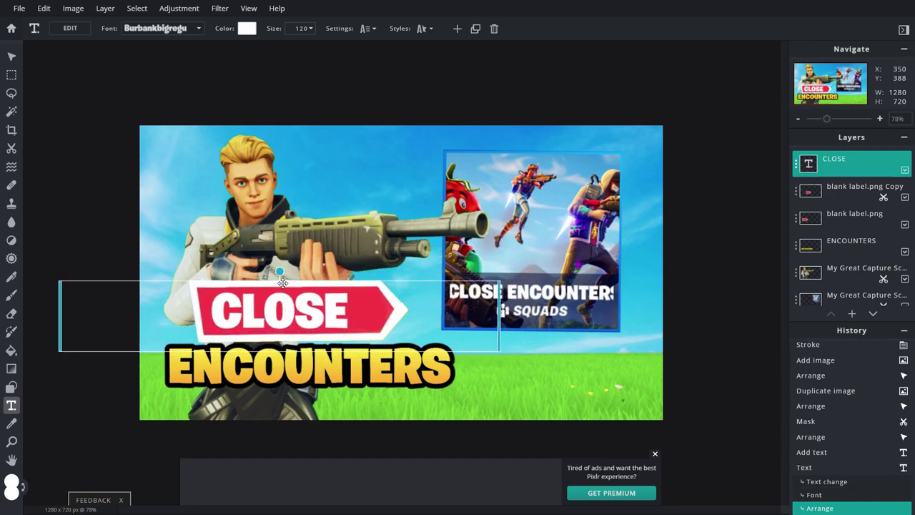
- Set the CLOSE text size to 110, tilt it slightly counterclockwise and fit it inside the red arrow's left part
left_click(290, 29)
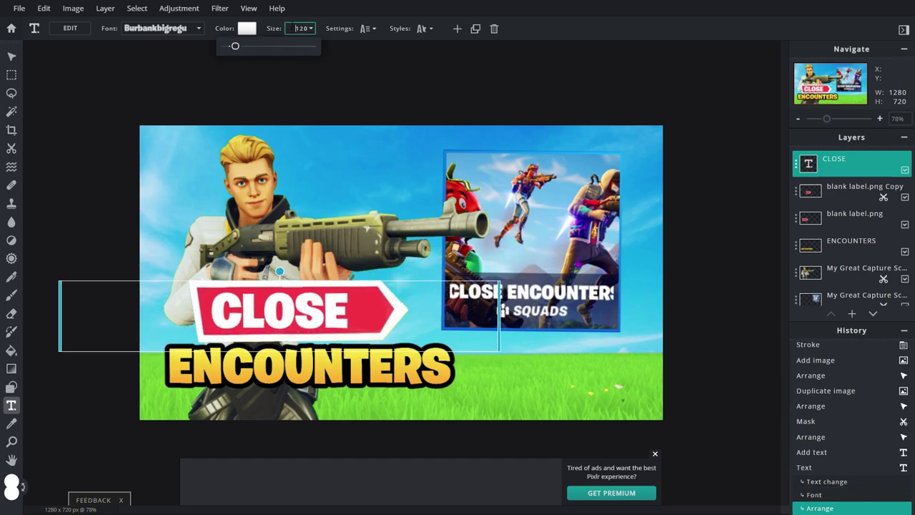
type("110")
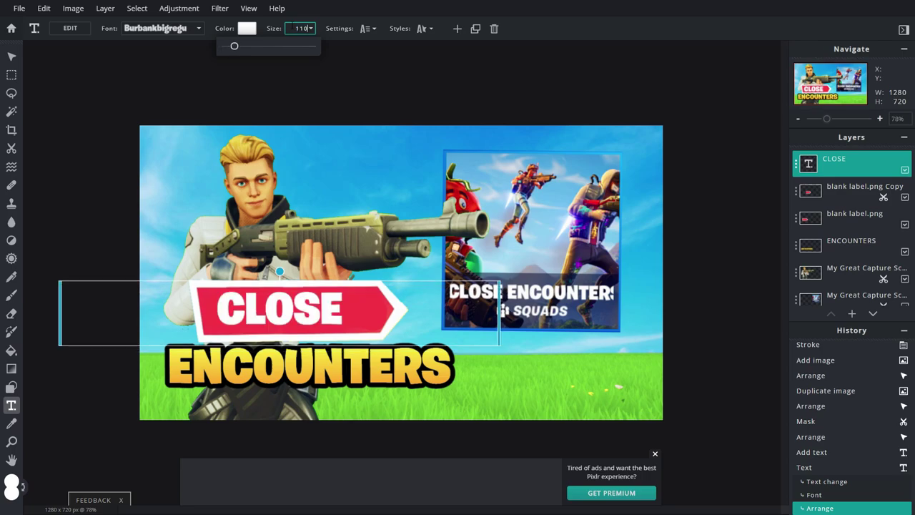
left_click(294, 307)
left_click_drag(305, 312, 303, 313)
left_click_drag(278, 277, 278, 275)
left_click_drag(295, 315, 291, 315)
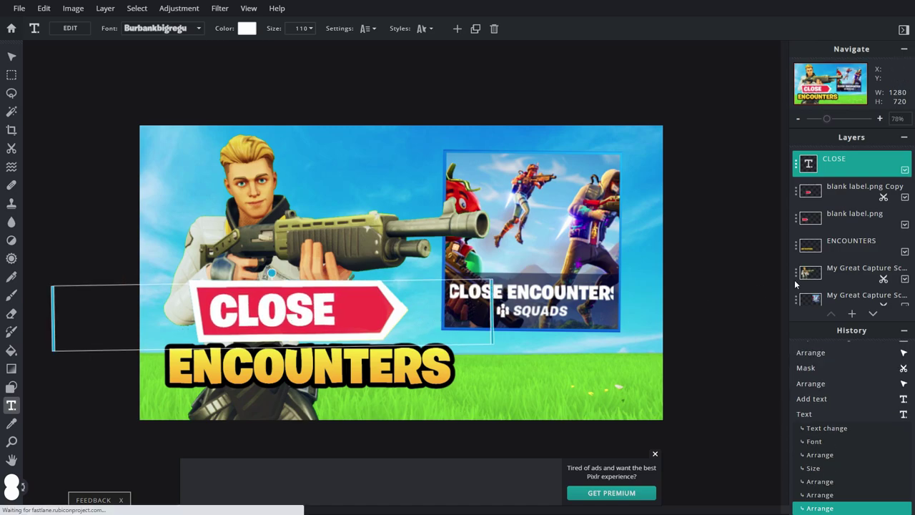
- Shorten the red arrow by moving the label copy to left 151, top 325, and merge it down into the blank label layer
left_click(859, 197)
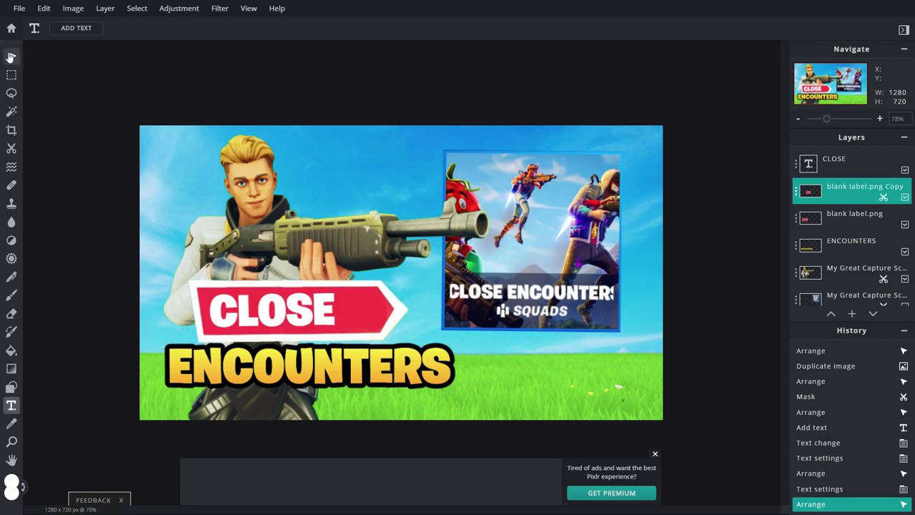
left_click(11, 59)
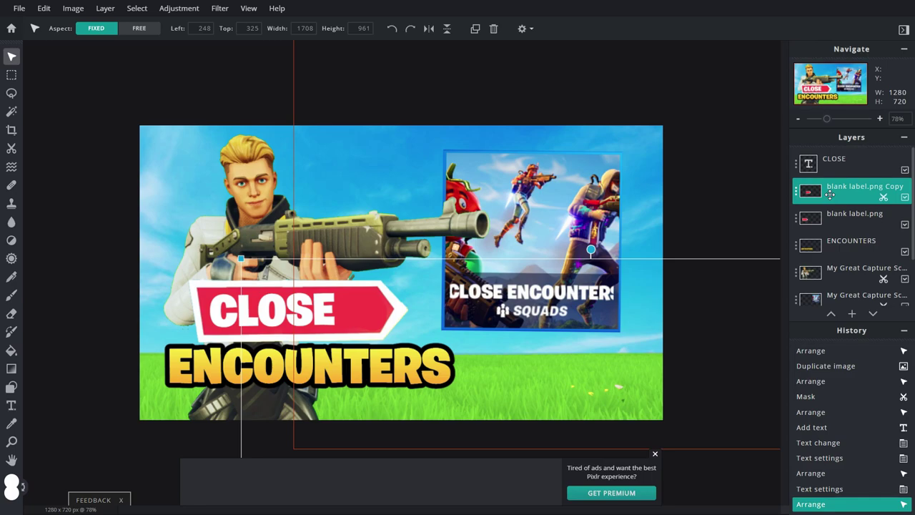
left_click_drag(566, 315, 527, 318)
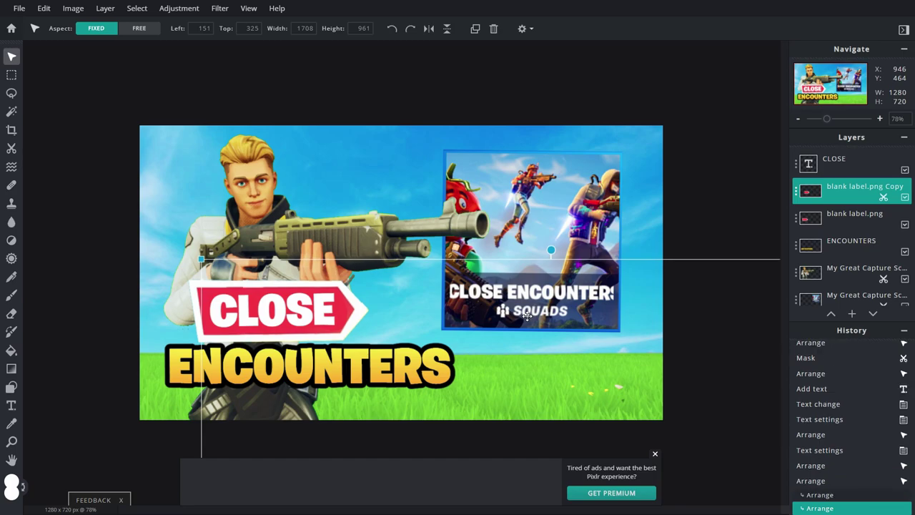
scroll(518, 315, "down", 3)
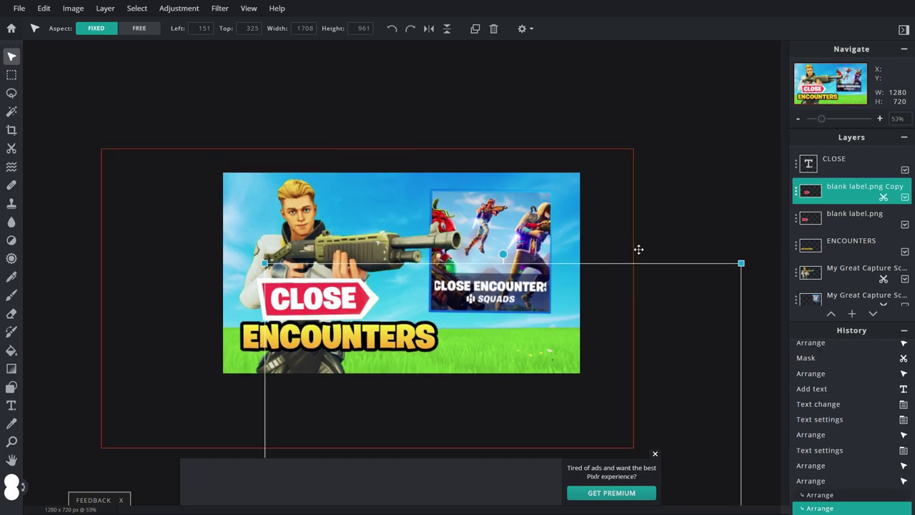
left_click(760, 434)
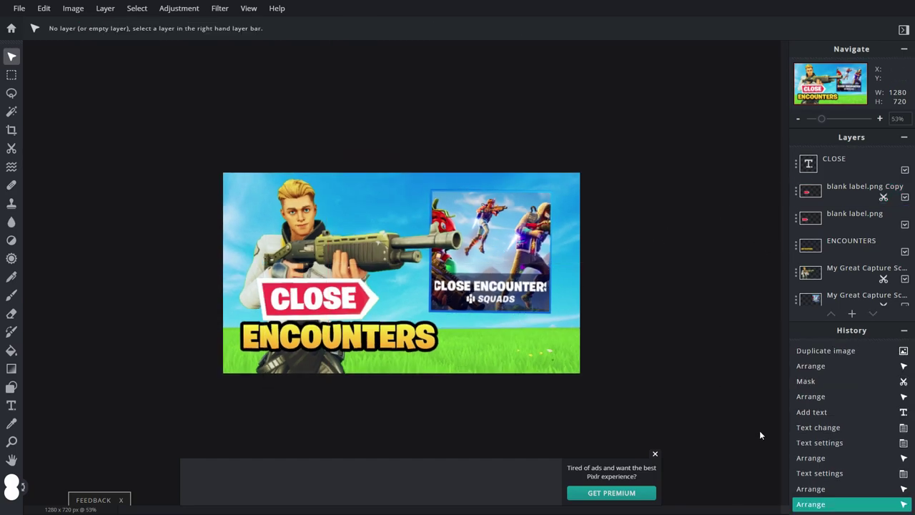
left_click(796, 192)
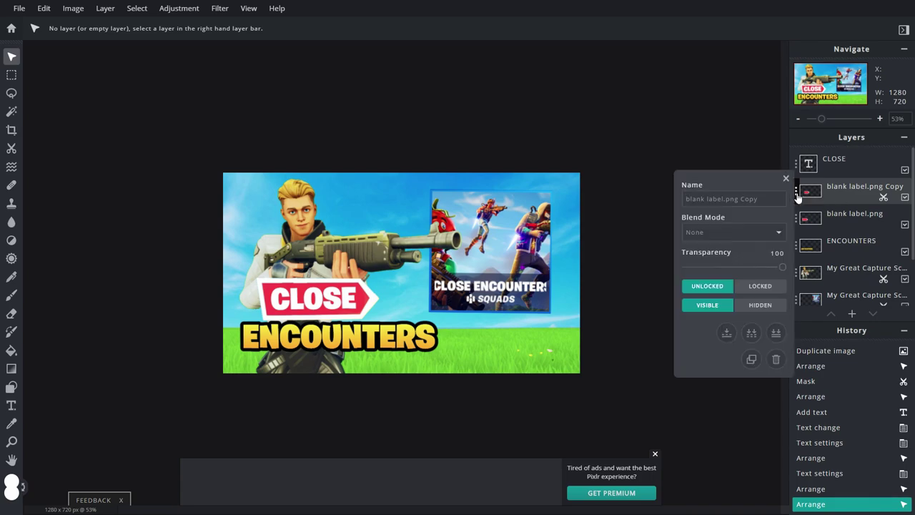
left_click(726, 333)
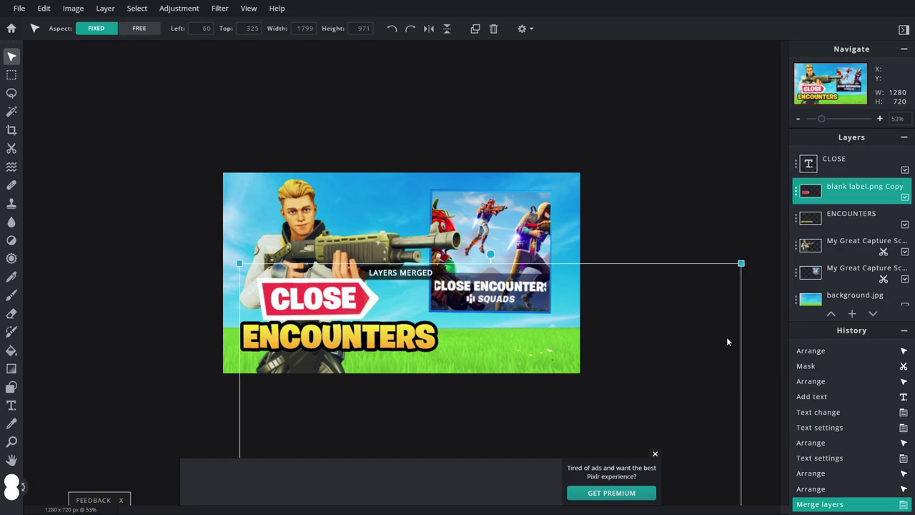
- Try moving the merged label by itself and try merging the CLOSE text down into the label layer
left_click_drag(602, 369, 706, 312)
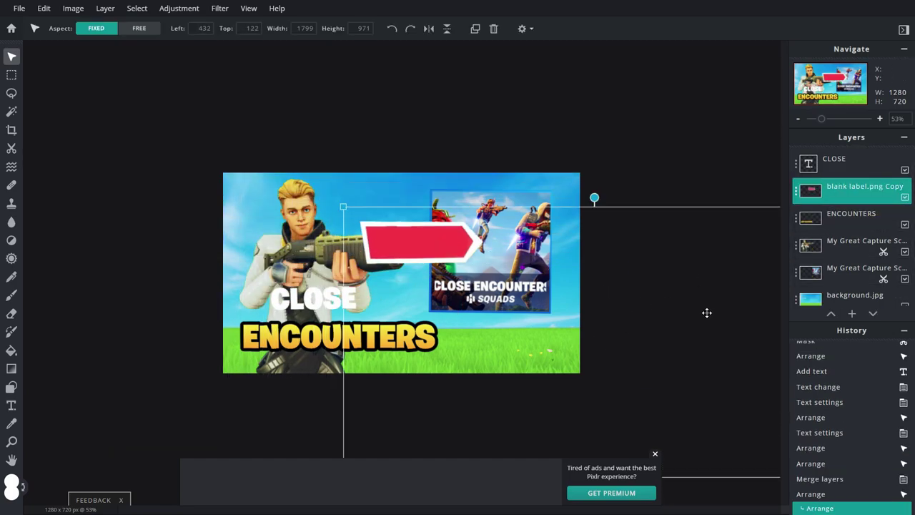
key("ctrl+z")
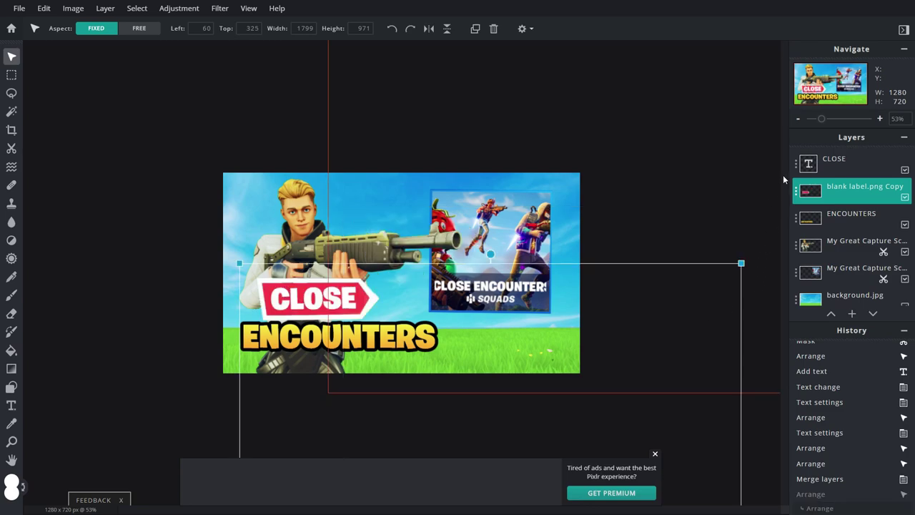
left_click(796, 190)
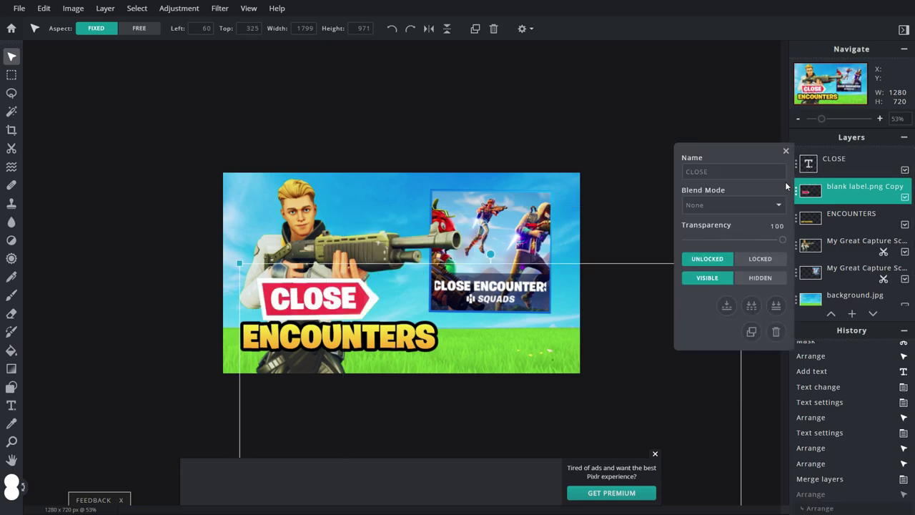
left_click(726, 306)
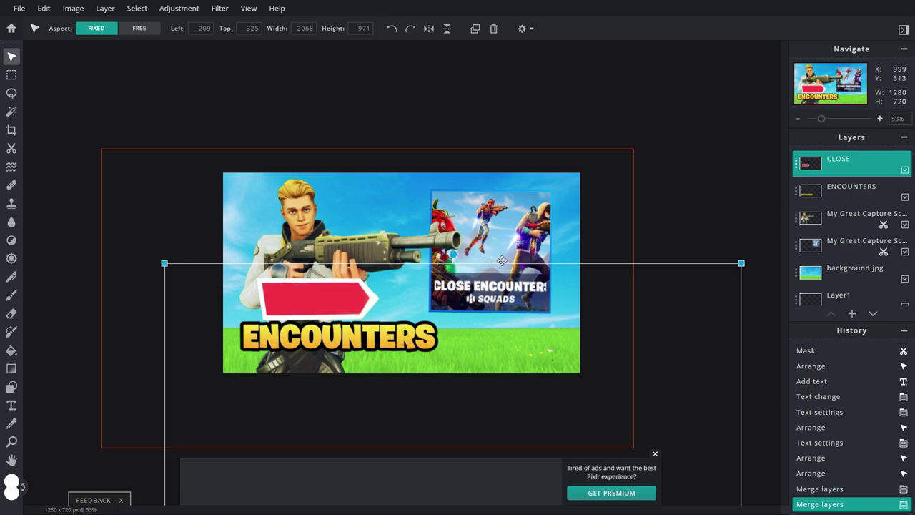
key("ctrl+z")
left_click(763, 435)
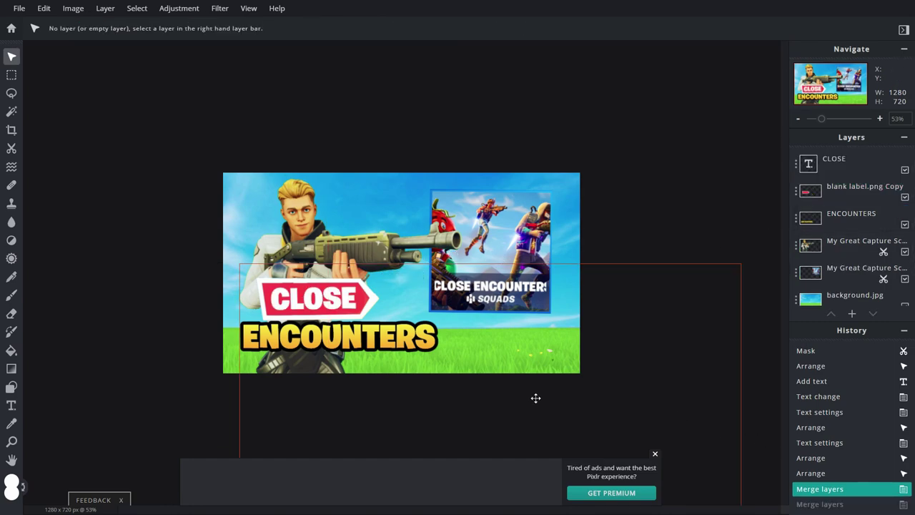
- Move the red label and CLOSE text out of the way and lower ENCOUNTERS to about left -130, top 564
left_click(655, 455)
scroll(363, 420, "up", 1)
left_click_drag(314, 370, 426, 287)
left_click_drag(329, 322, 323, 335)
left_click_drag(310, 371, 307, 373)
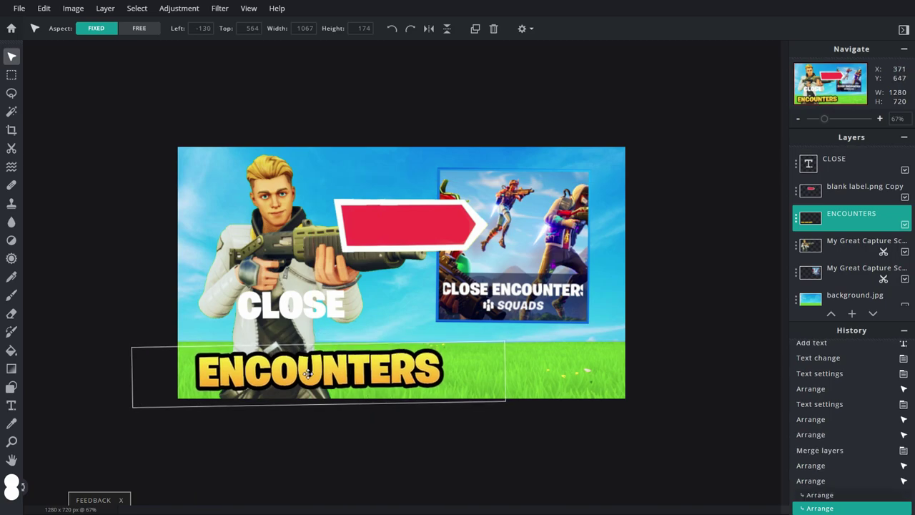
left_click_drag(306, 329, 307, 195)
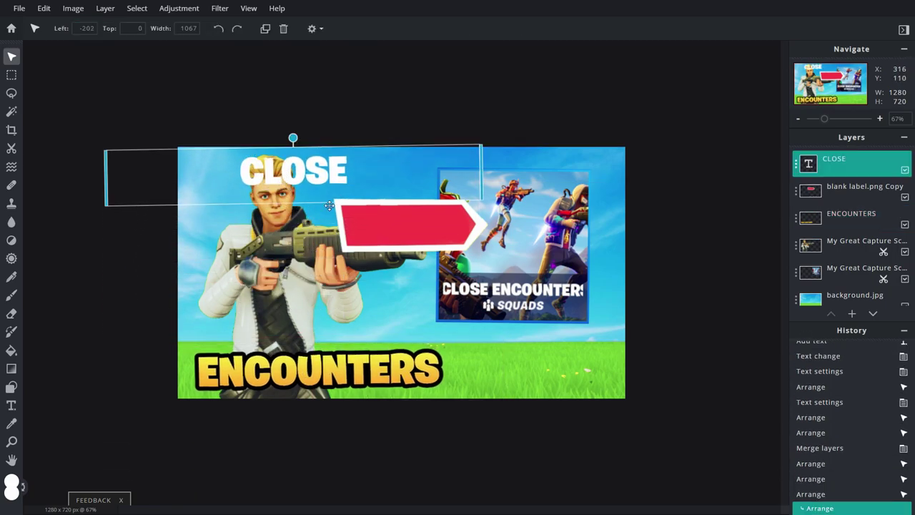
- Resize the red label to about 1736 x 937, place it at left 33, top 420, and order its layer beneath ENCOUNTERS
left_click_drag(448, 244, 318, 350)
left_click_drag(182, 286, 206, 300)
left_click_drag(294, 332, 277, 326)
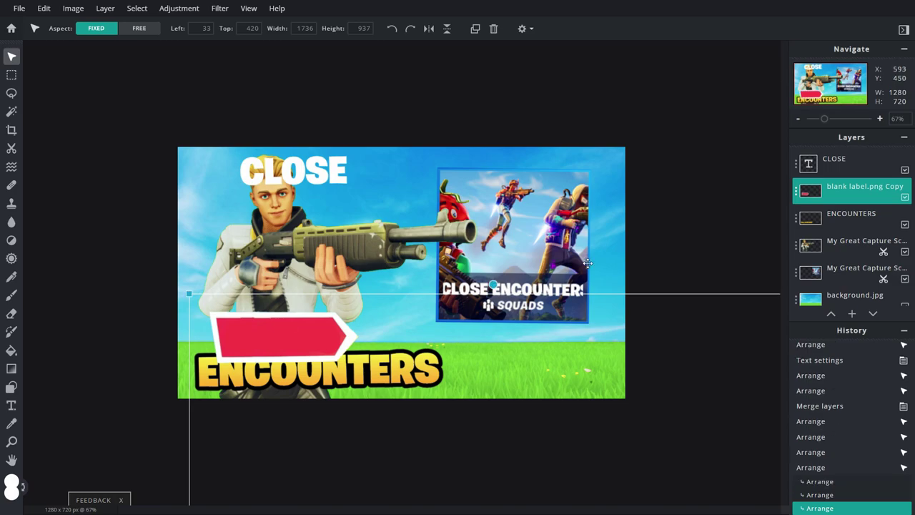
left_click_drag(815, 192, 815, 223)
- Move the CLOSE text back onto the red label at about left -247, top 472, and deselect it
left_click_drag(275, 164, 261, 329)
scroll(560, 439, "down", 2)
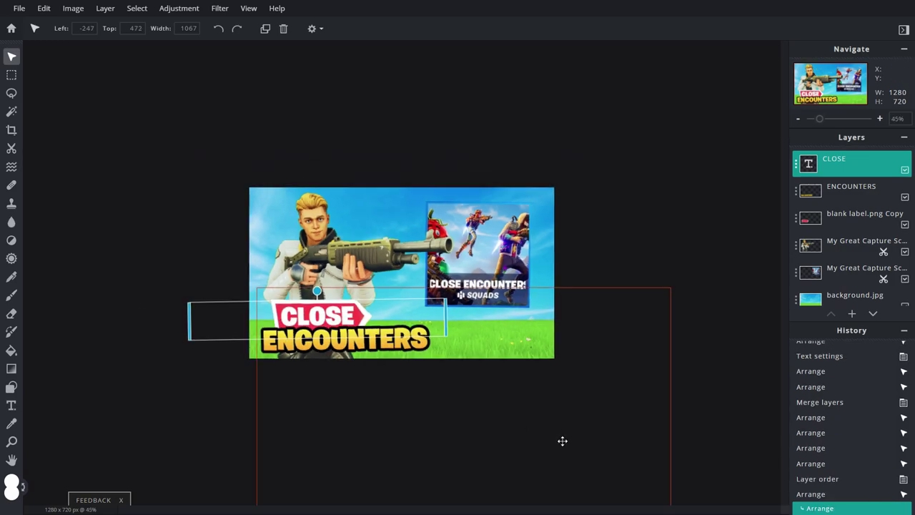
left_click(714, 405)
scroll(716, 403, "up", 4)
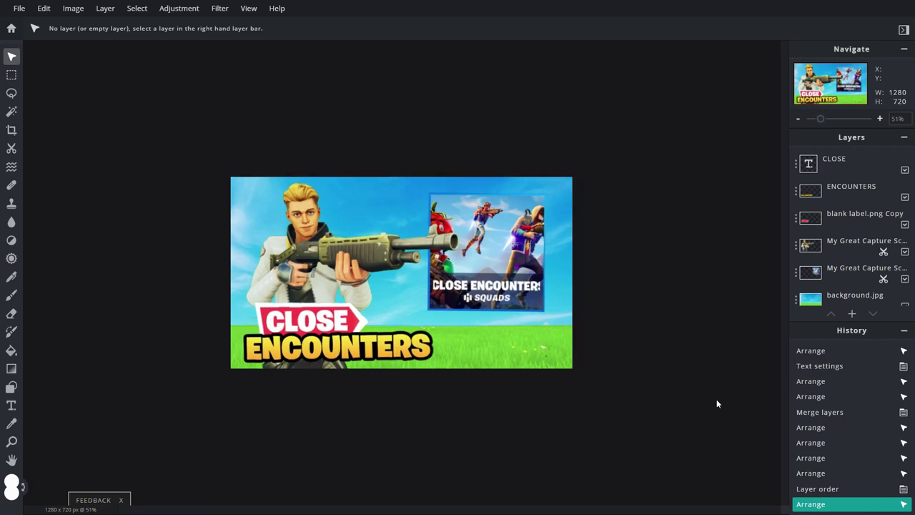
scroll(716, 404, "down", 2)
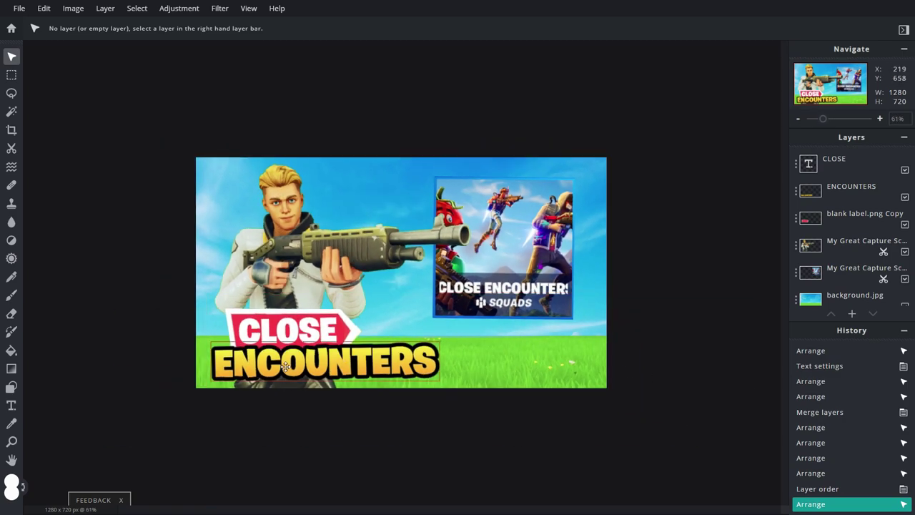
- Shrink the ENCOUNTERS lettering to about 659 x 115 and position it at left 53, top 577
left_click(383, 348)
left_click_drag(440, 340, 421, 345)
left_click_drag(380, 369, 383, 366)
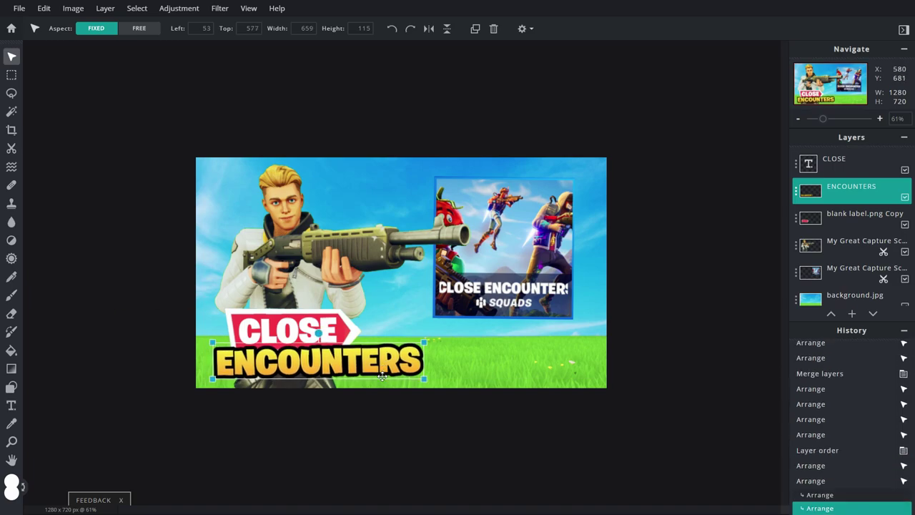
scroll(382, 372, "down", 2)
left_click(703, 394)
scroll(705, 388, "up", 2)
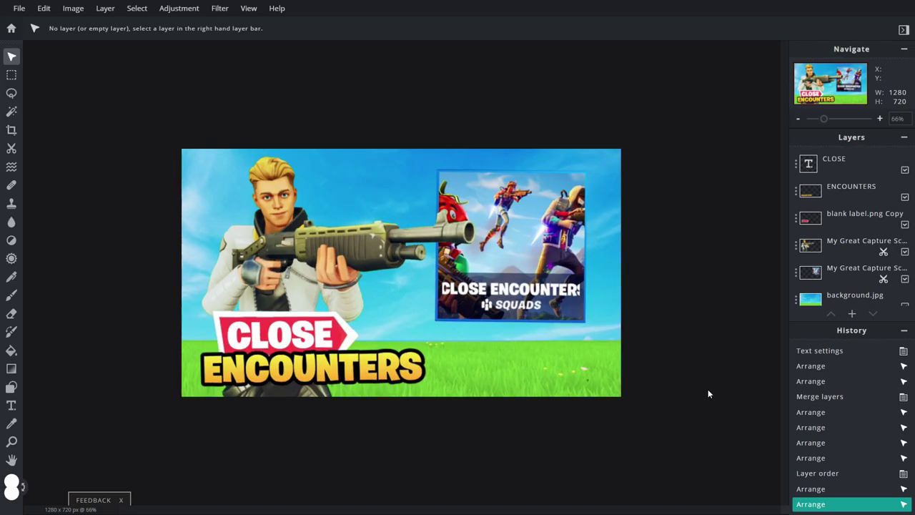
- Add the light-ray image Untitled (16) as a new layer covering the whole canvas
left_click(851, 313)
left_click(672, 387)
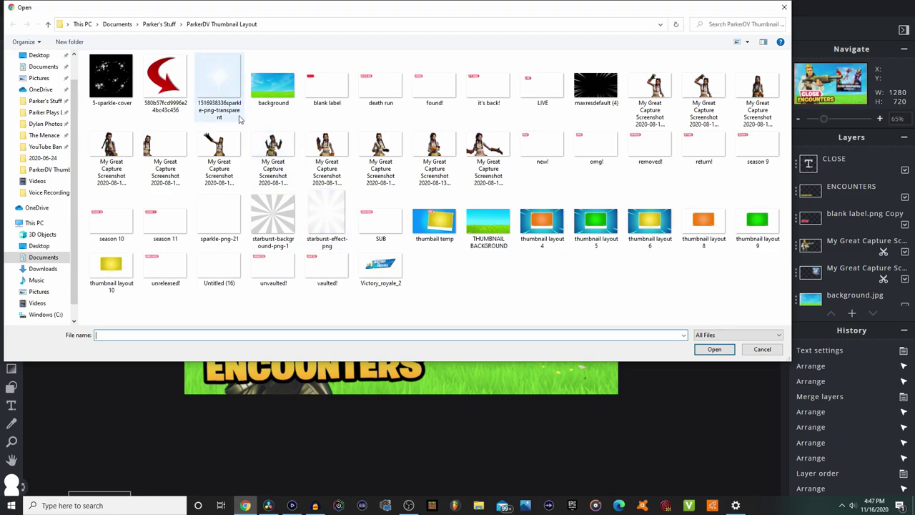
double_click(220, 275)
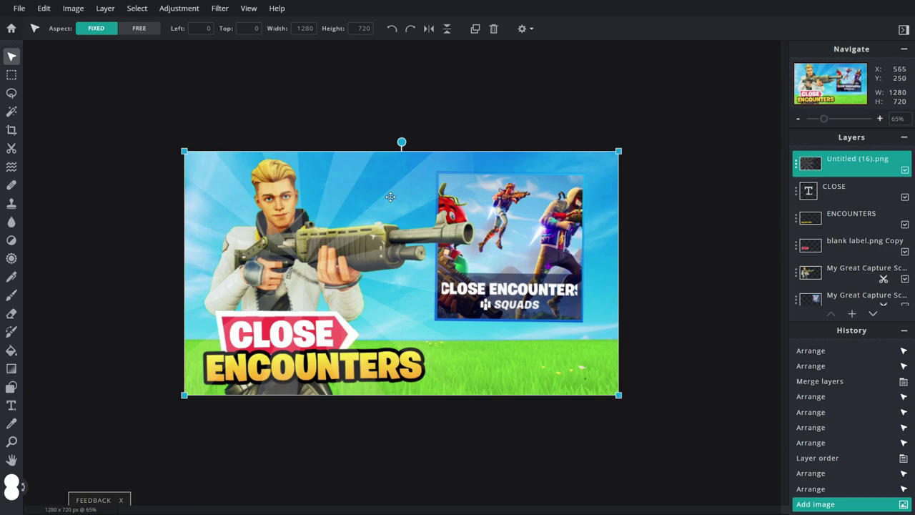
scroll(259, 256, "up", 4)
scroll(259, 229, "down", 3)
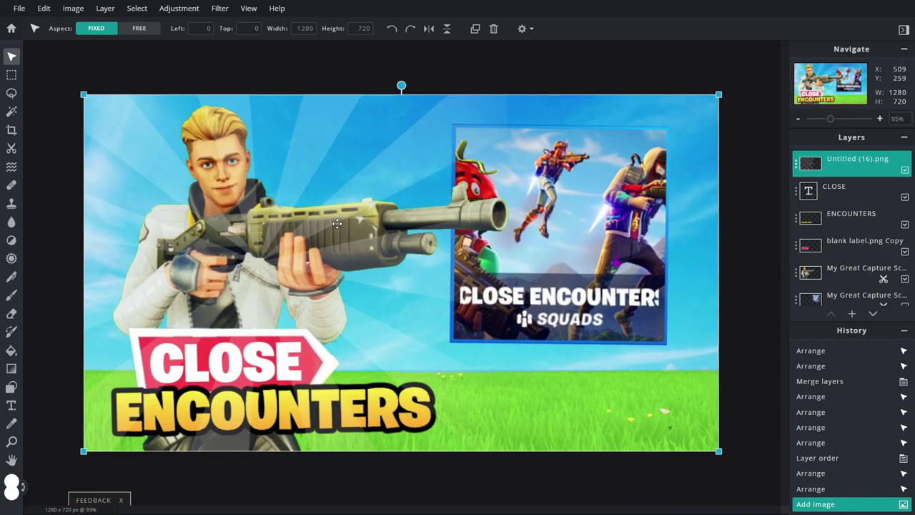
scroll(260, 212, "down", 1)
- Move the Untitled (16).png layer down the stack to sit directly above background.jpg
left_click_drag(811, 165, 821, 272)
scroll(820, 207, "down", 2)
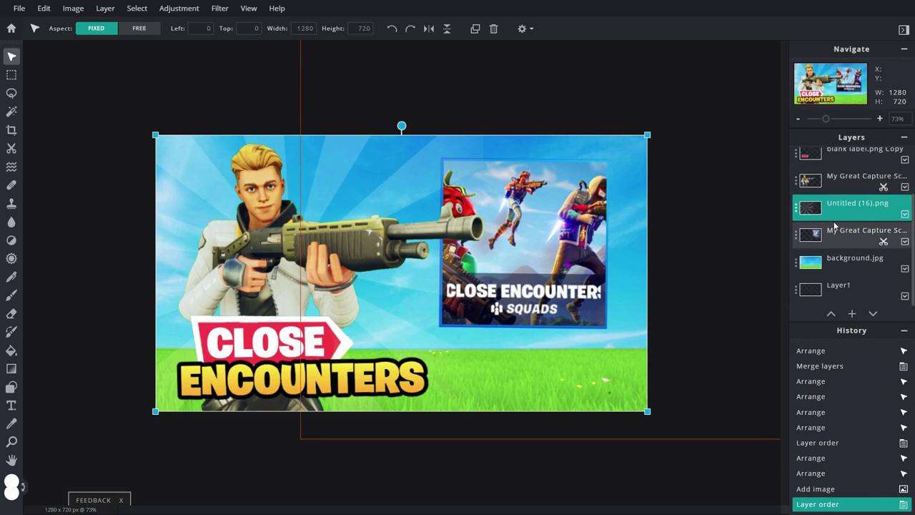
left_click_drag(820, 207, 820, 261)
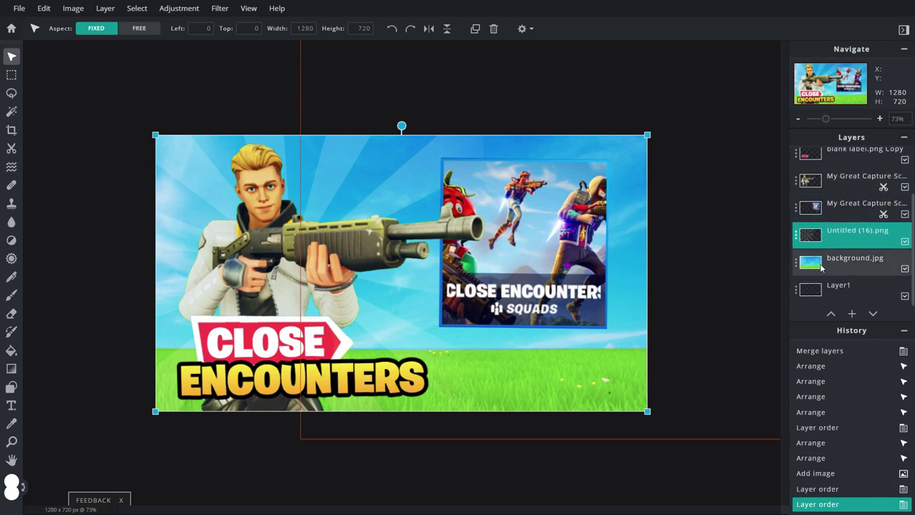
scroll(352, 207, "up", 3)
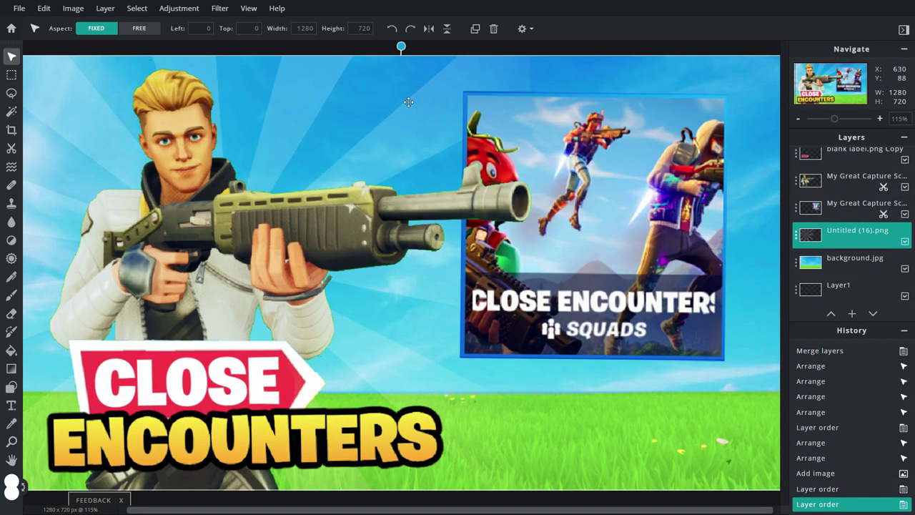
scroll(408, 103, "down", 4)
- Add the black speed-lines image maxresdefault (4) as a new image layer
left_click(851, 314)
left_click(665, 366)
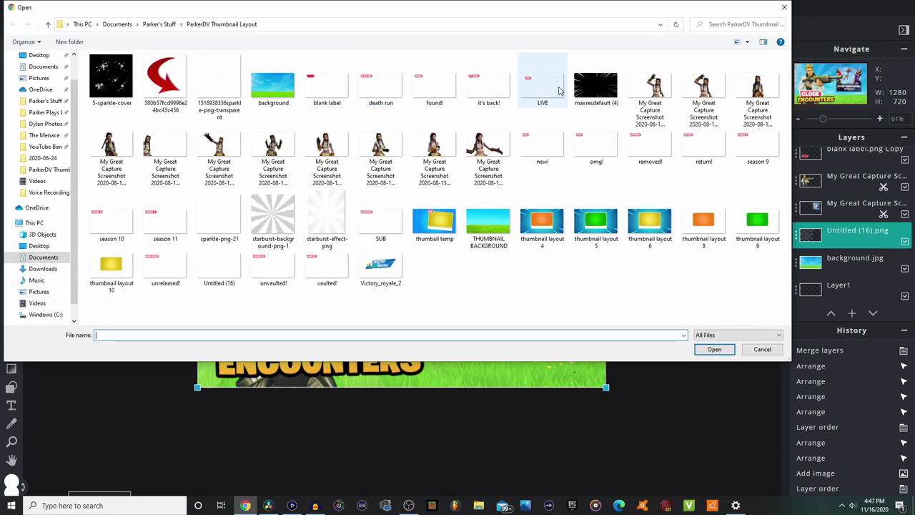
double_click(582, 90)
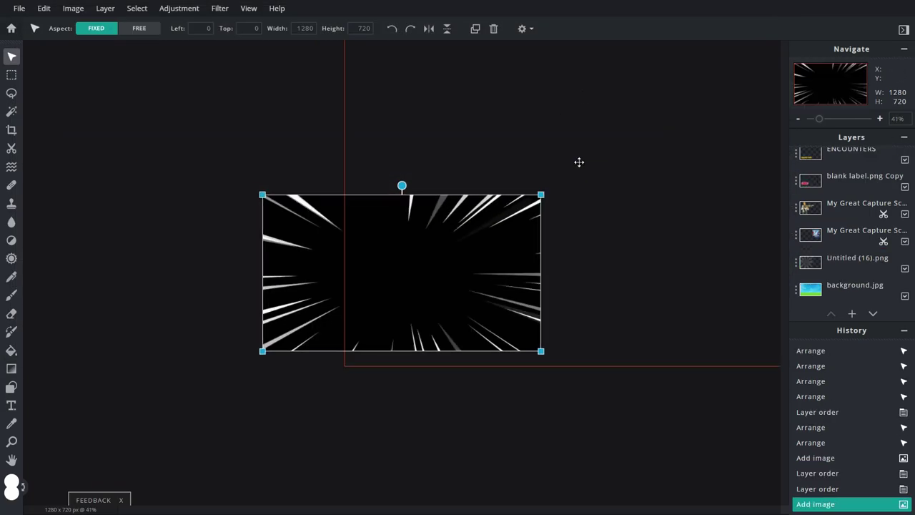
- Enlarge the black speed-lines image to about 1810 x 1018 and center it over the canvas at left -265, top -149
left_click_drag(541, 194, 629, 143)
left_click_drag(594, 202, 556, 224)
left_click_drag(587, 169, 611, 155)
left_click_drag(576, 214, 567, 220)
- Set the maxresdefault (4).jpg layer's blend mode to Screen and move it down the stack to directly above Untitled (16).png
scroll(850, 215, "up", 3)
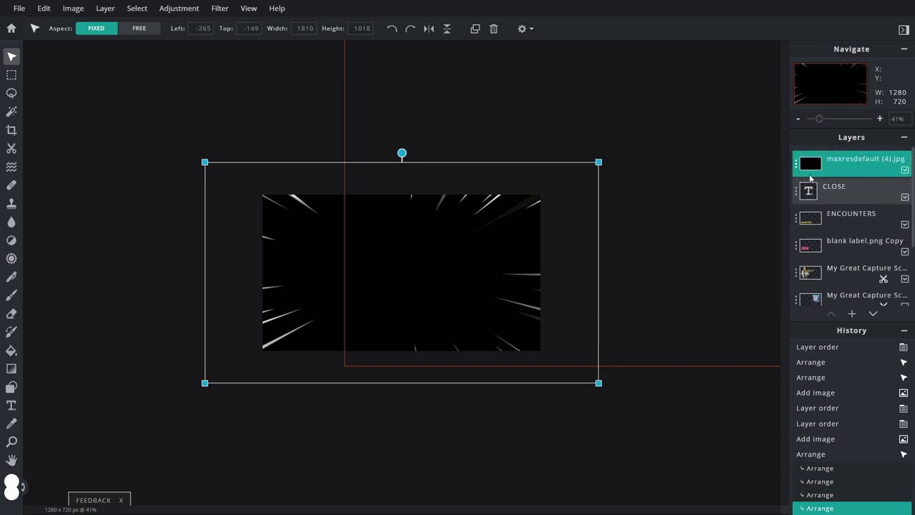
left_click(797, 172)
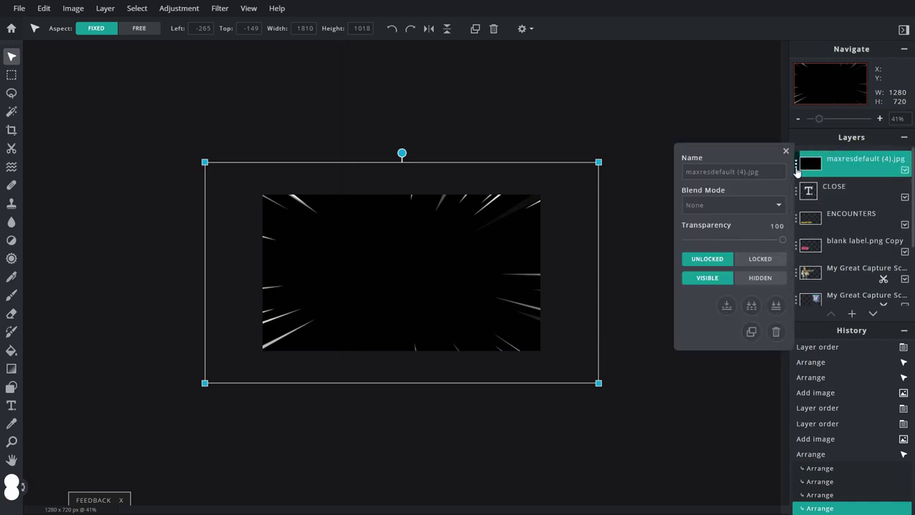
left_click(729, 206)
left_click(712, 237)
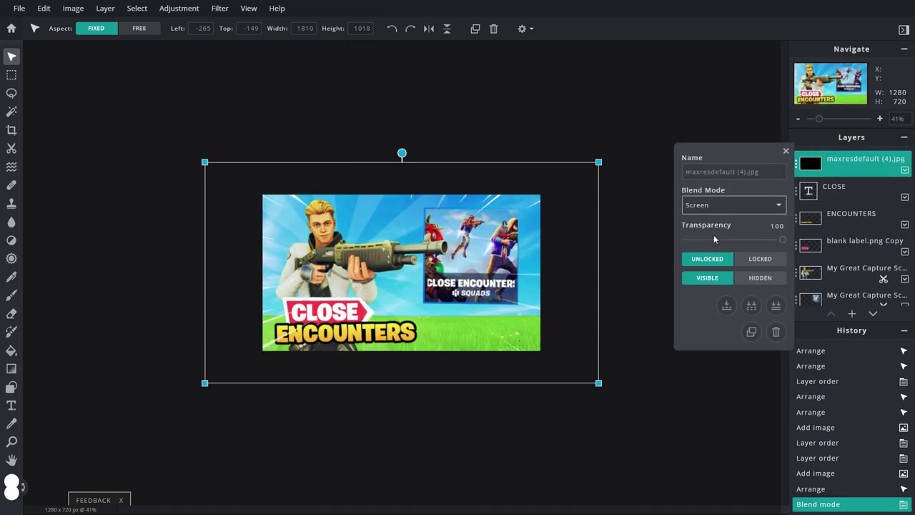
left_click(786, 151)
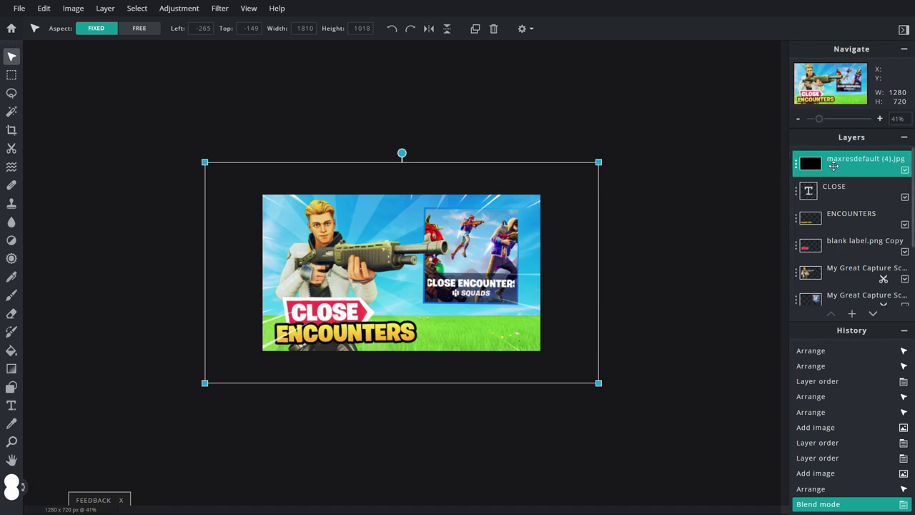
left_click_drag(834, 166, 822, 246)
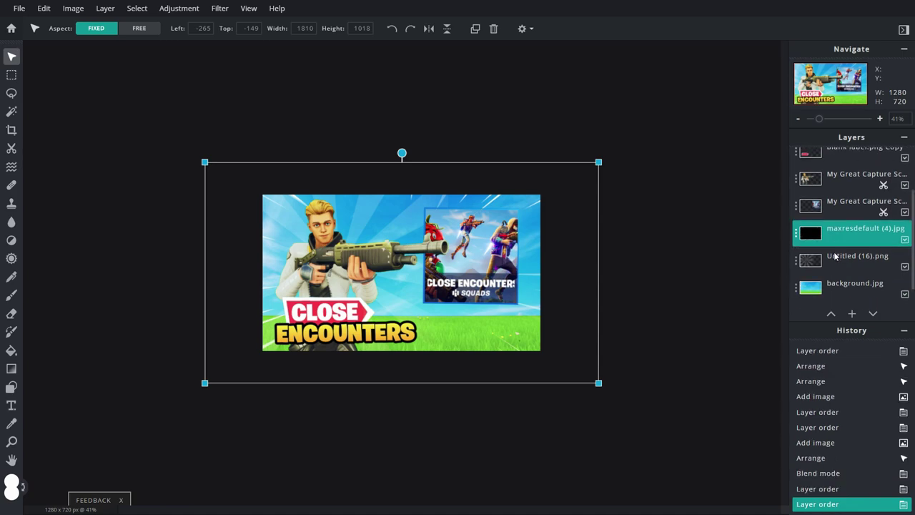
left_click(682, 440)
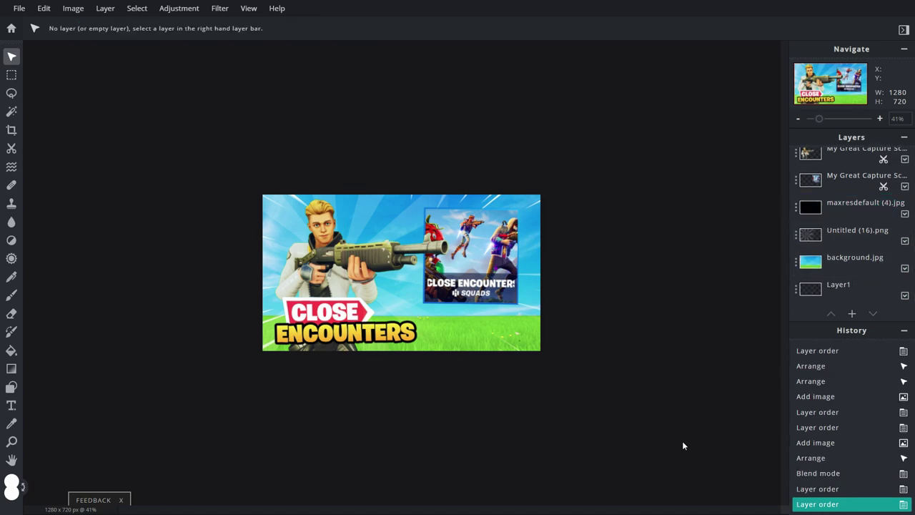
scroll(682, 440, "up", 1)
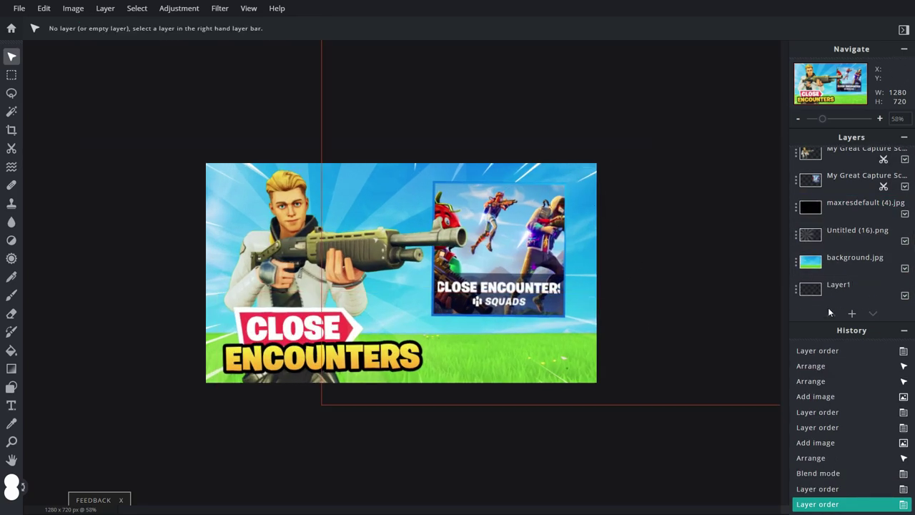
left_click(851, 313)
left_click(686, 377)
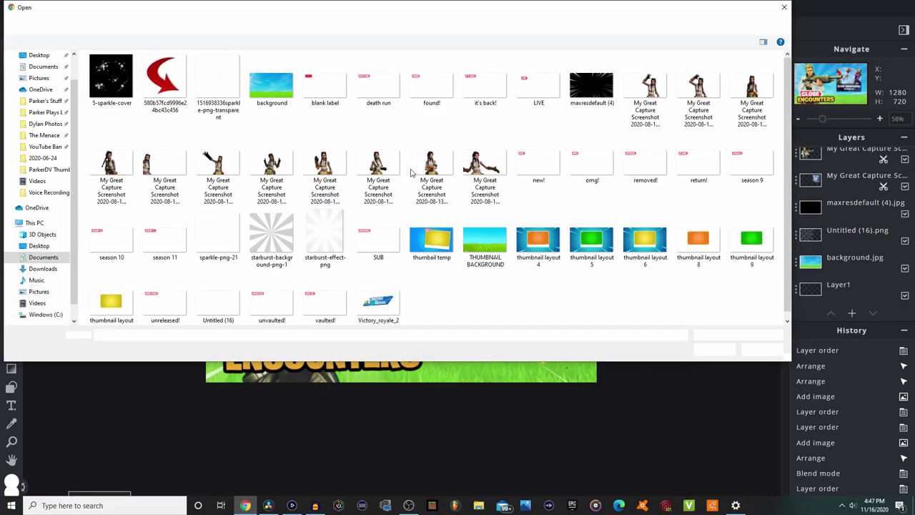
double_click(224, 90)
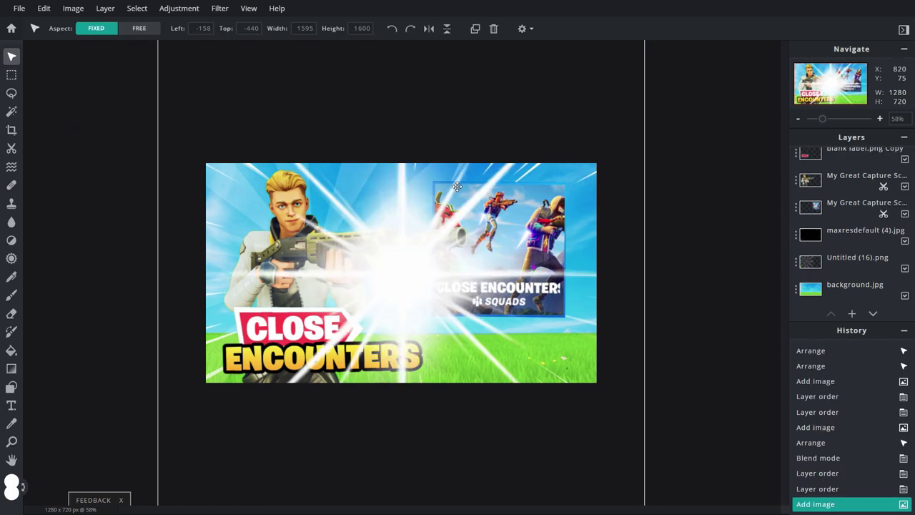
- Shrink the sparkle to about 39 x 39 and place it beside the character's head at left 364, top 135
left_click_drag(590, 83, 337, 339)
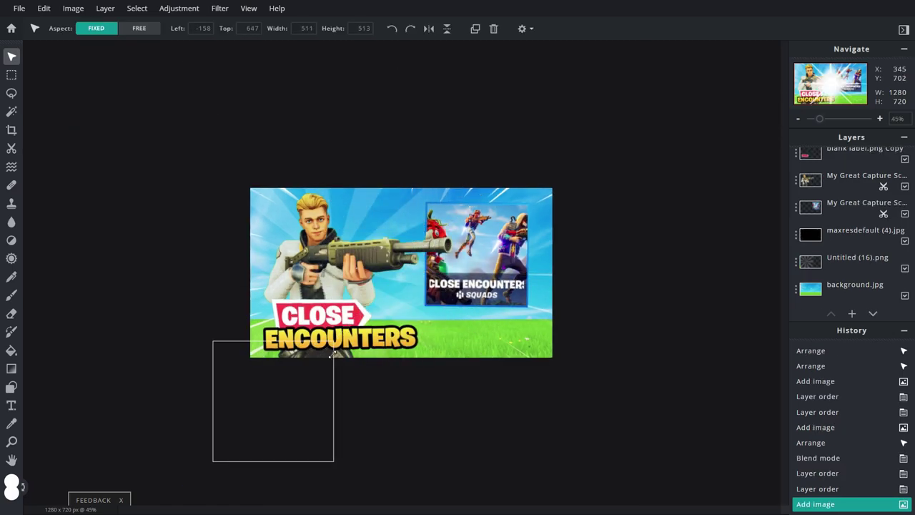
left_click_drag(292, 410, 438, 275)
left_click_drag(479, 208, 367, 321)
scroll(362, 322, "up", 2)
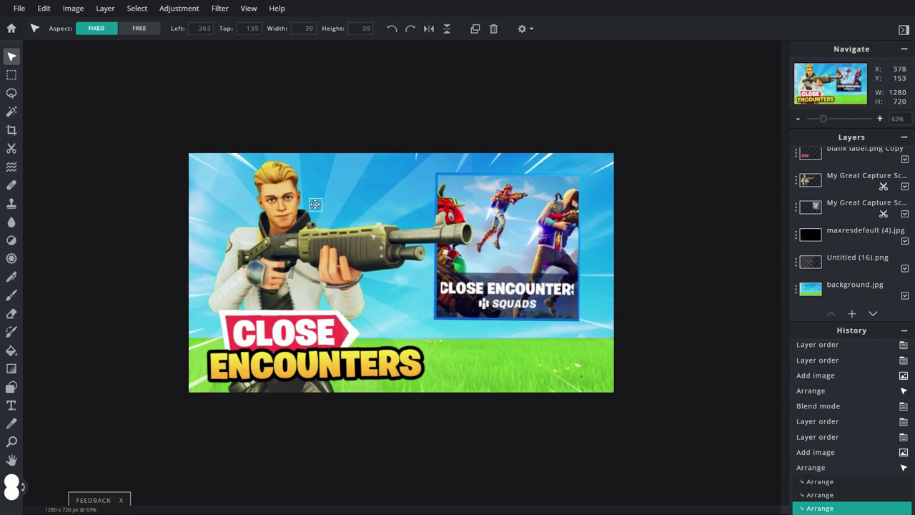
left_click_drag(314, 205, 315, 205)
key("ctrl+plus")
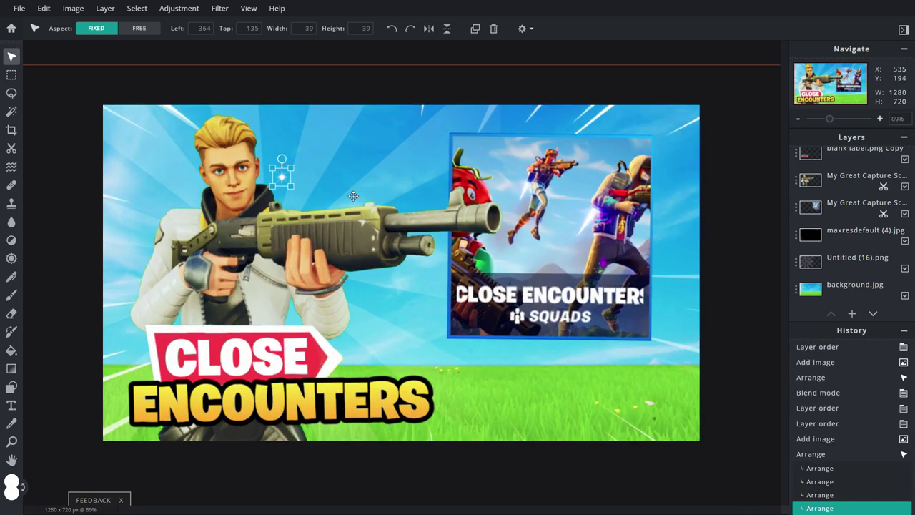
- Duplicate the sparkle layer, shrink the copy to about 24 x 24 and place it above the gun at left 478, top 184
scroll(834, 175, "up", 3)
left_click(800, 164)
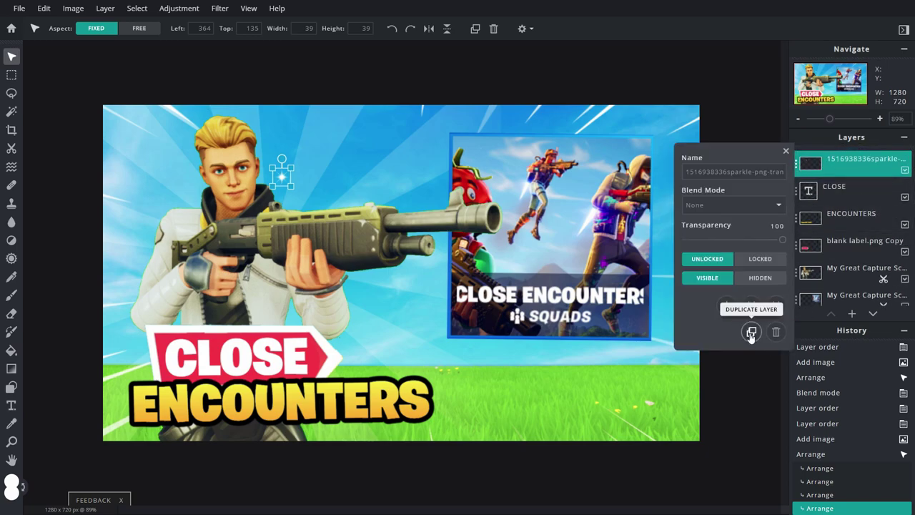
key("ctrl+j")
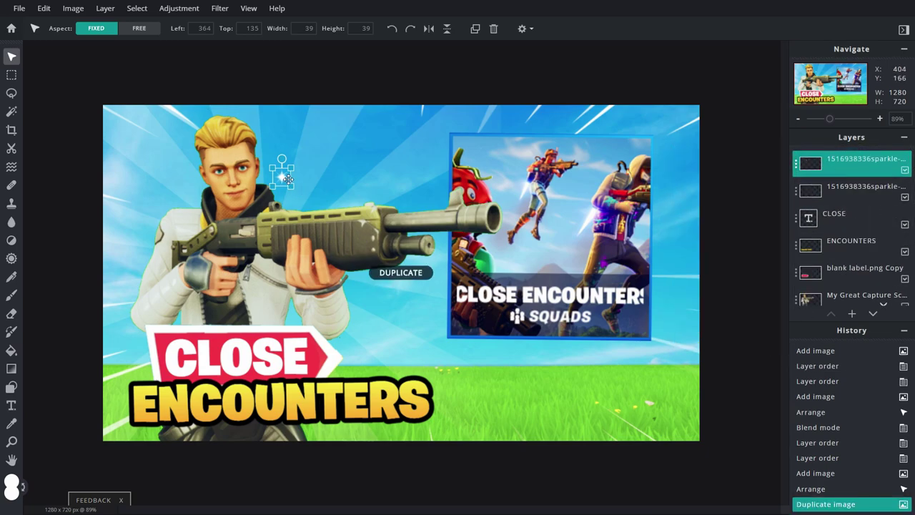
left_click_drag(290, 169, 338, 195)
- Duplicate the 24 px sparkle and move the copy to the character's outer shoulder at left 109, top 209
left_click(795, 170)
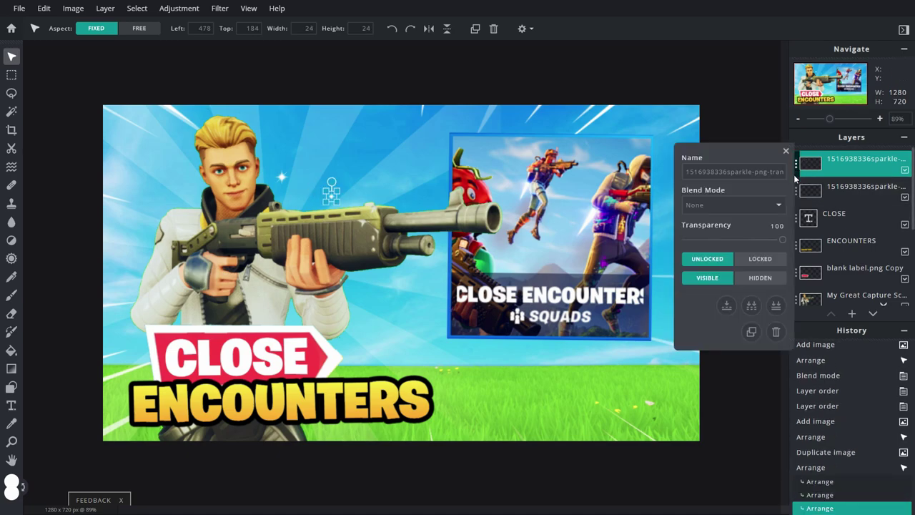
left_click(751, 332)
left_click_drag(331, 195, 159, 208)
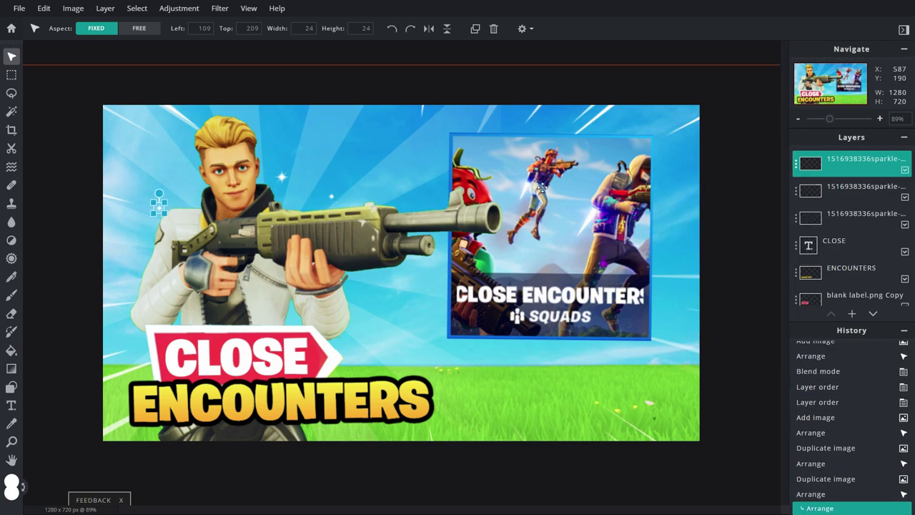
- Duplicate the shoulder sparkle, shrink the copy to about 16 x 16 and place it near the character's hair at left 156, top 51
left_click(795, 164)
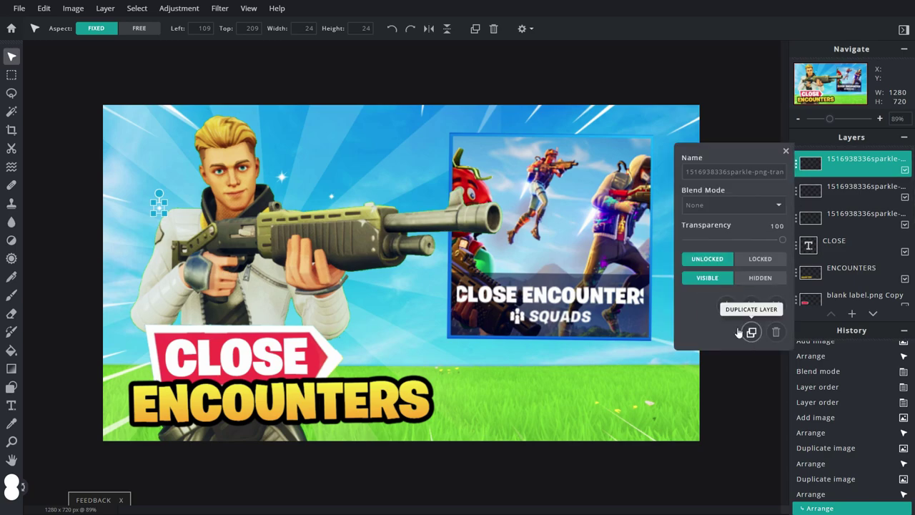
left_click(751, 332)
left_click_drag(156, 207, 171, 199)
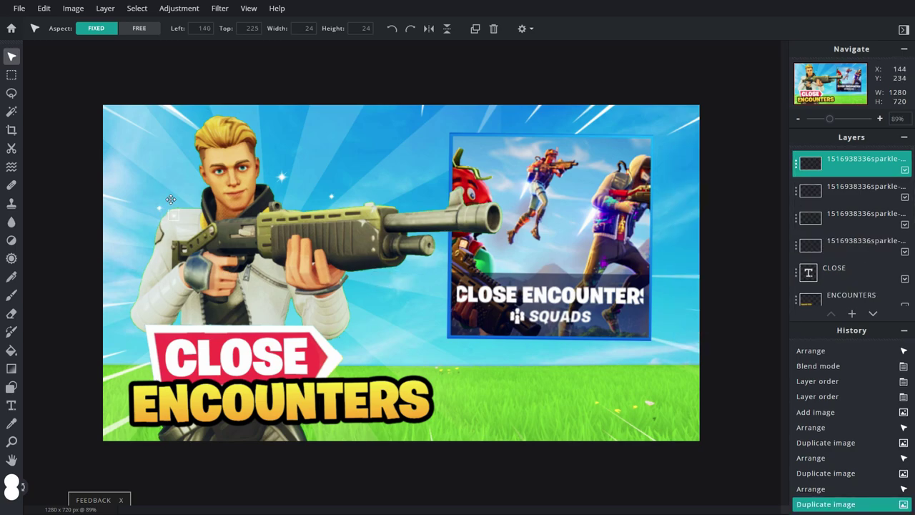
left_click_drag(178, 130, 179, 134)
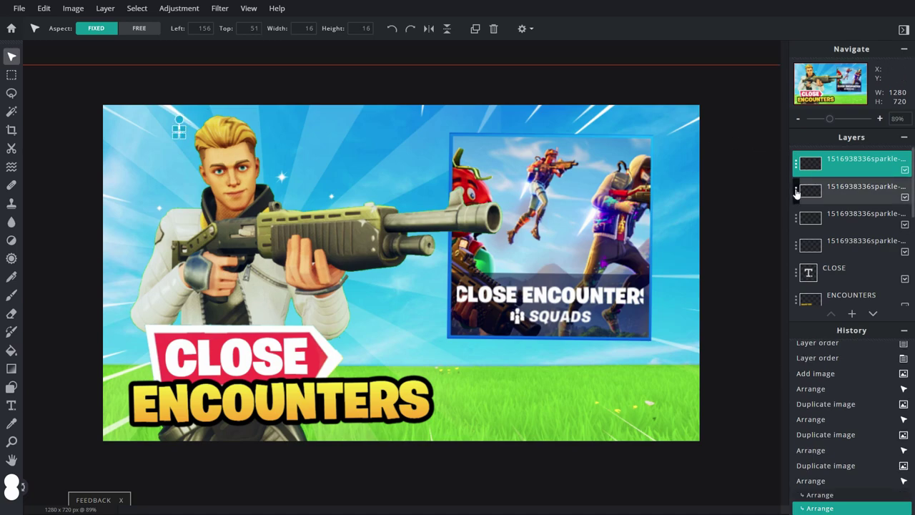
- Duplicate the 24 px shoulder sparkle and move the copy beside the red CLOSE label at left 549, top 472
left_click(797, 193)
left_click(750, 357)
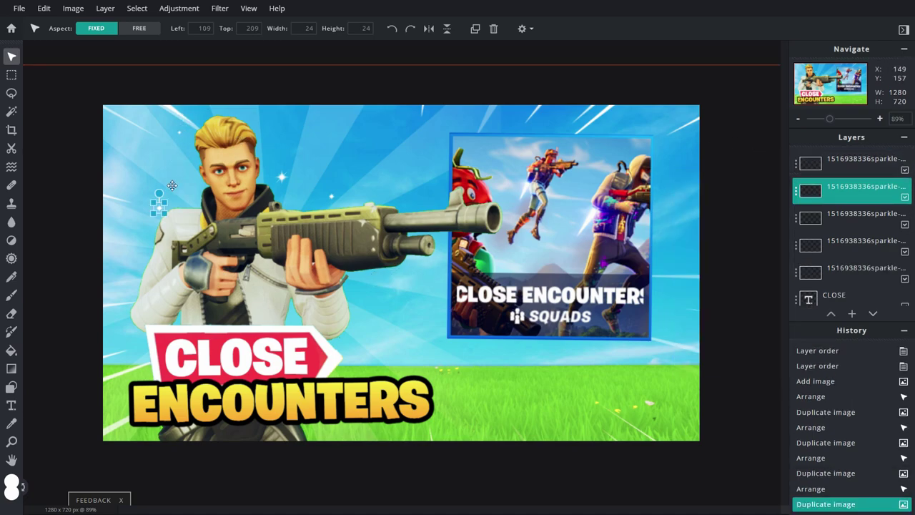
left_click_drag(159, 207, 364, 329)
scroll(674, 335, "down", 3)
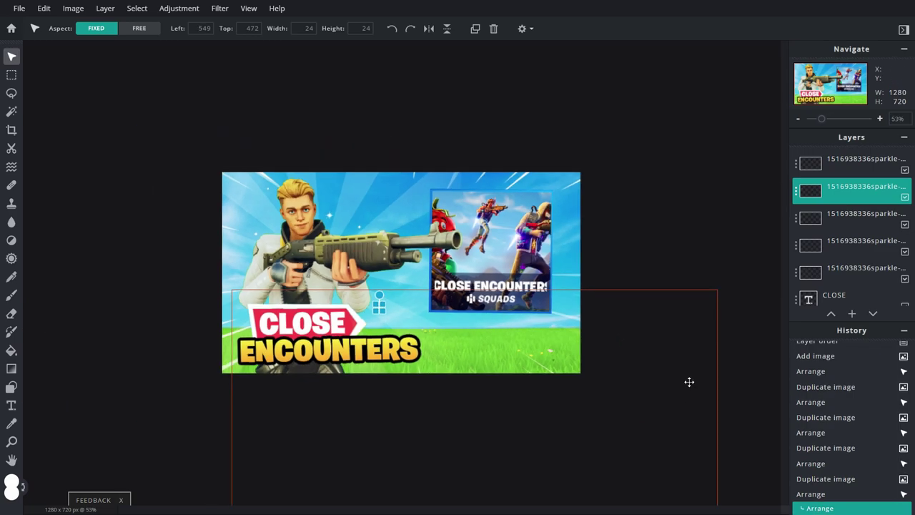
left_click(688, 440)
left_click(176, 437)
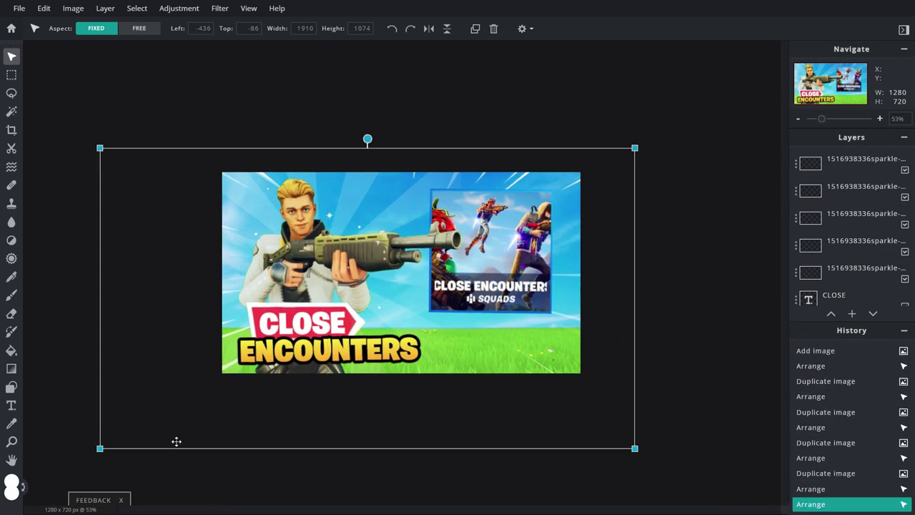
left_click(160, 474)
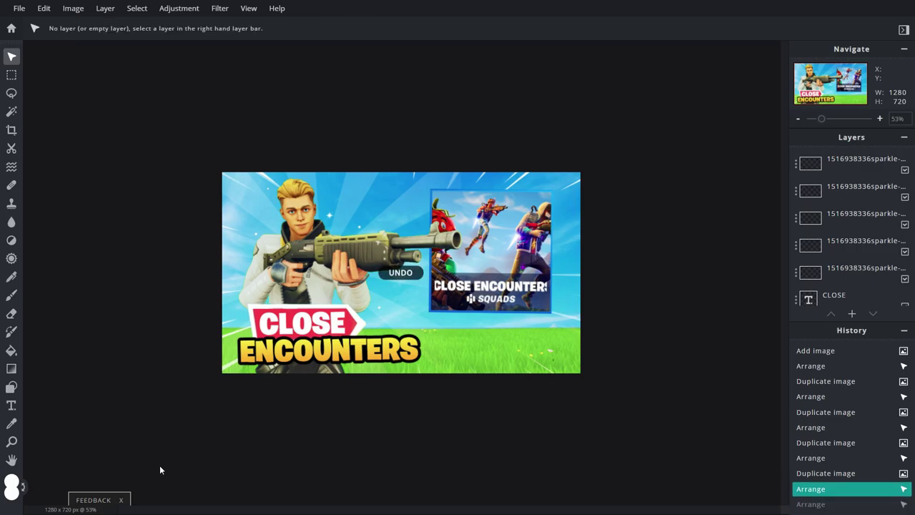